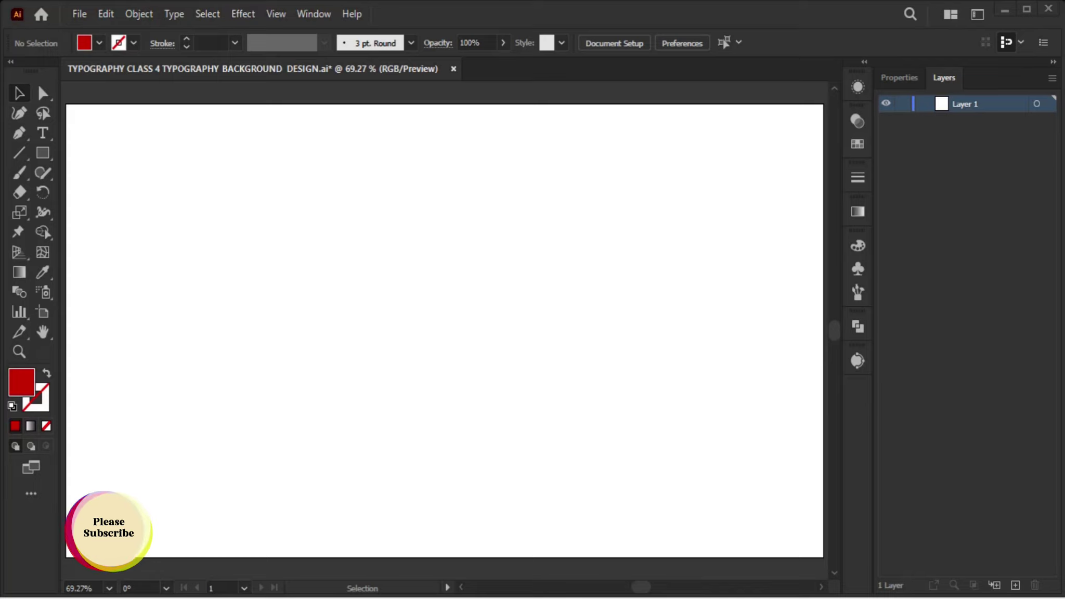
Switch to the Rectangle tool on the empty white artboard
{"action": "key", "text": "m"}
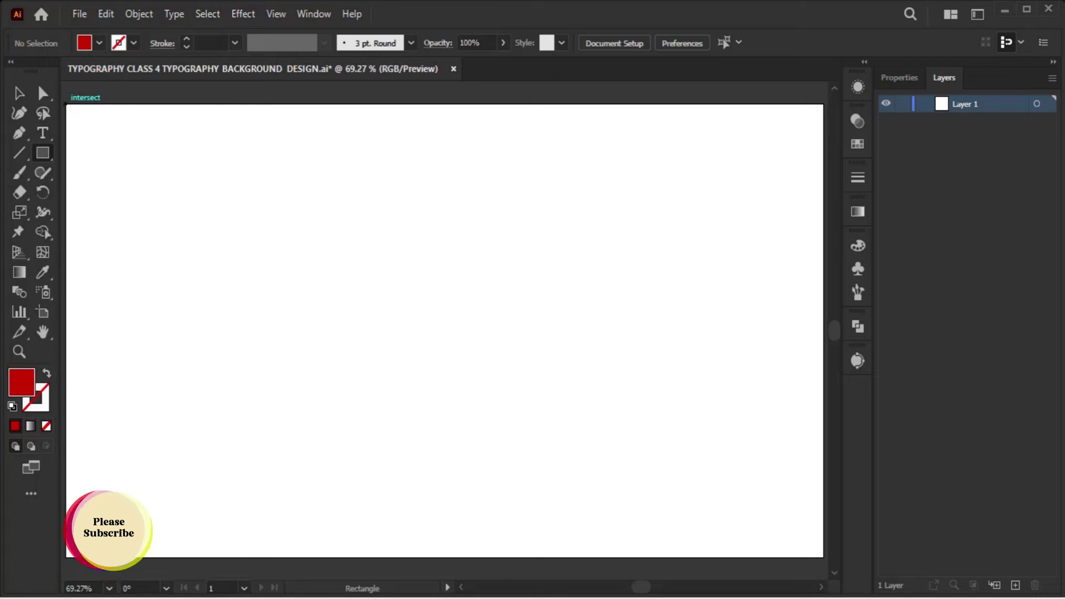
Draw a rectangle covering the whole artboard and fill it with black 000000
{"action": "left_click_drag", "start_coordinate": [66, 105], "coordinate": [824, 557]}
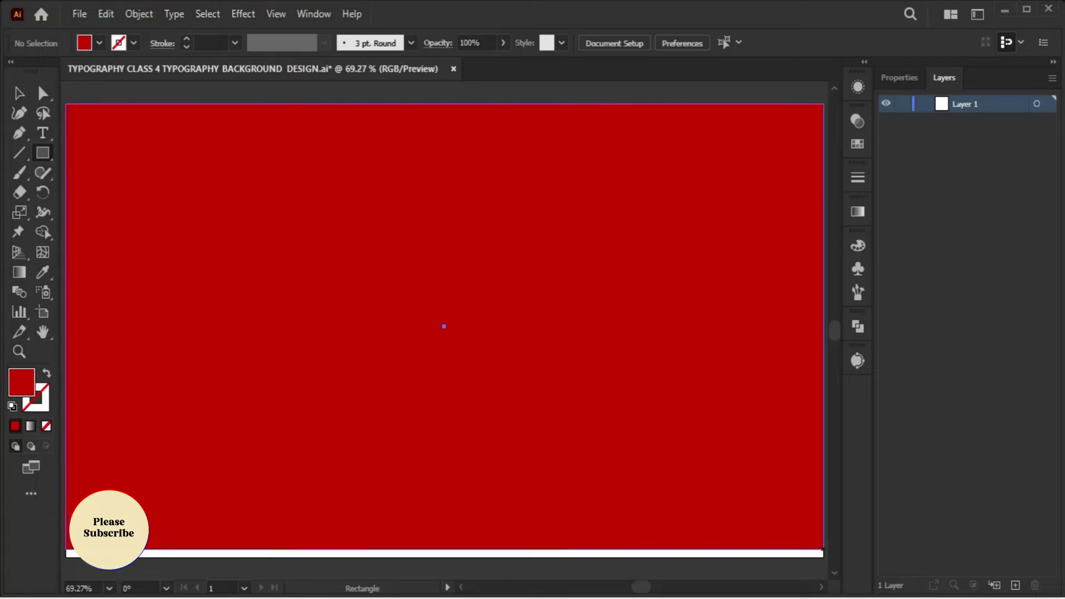
{"action": "double_click", "coordinate": [22, 382]}
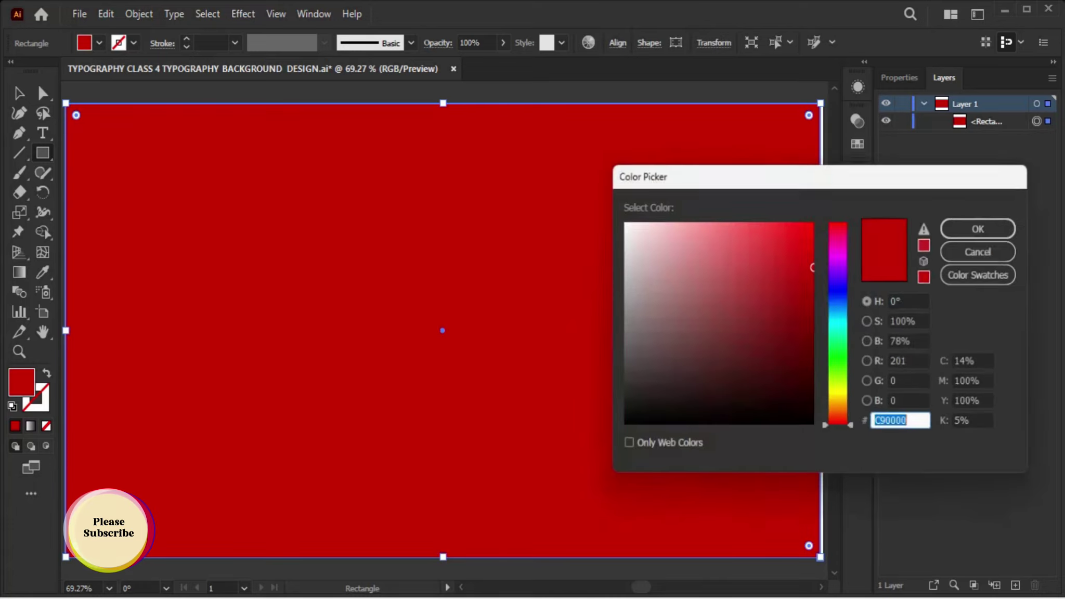
{"action": "type", "text": "000000"}
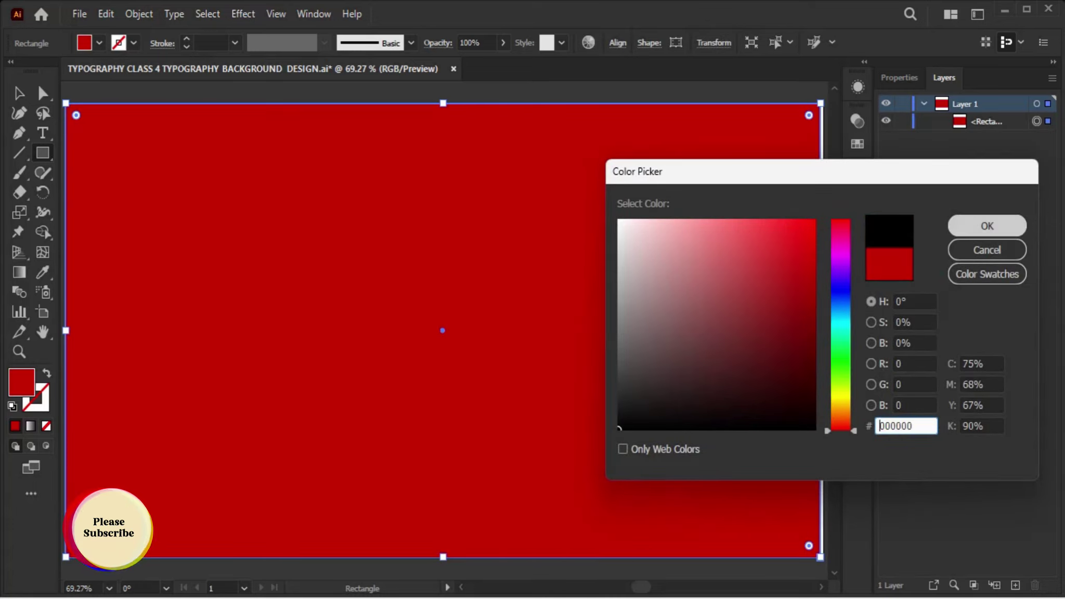
{"action": "key", "text": "Return"}
Lock Layer 1 and add a new layer above it
{"action": "left_click", "coordinate": [903, 103]}
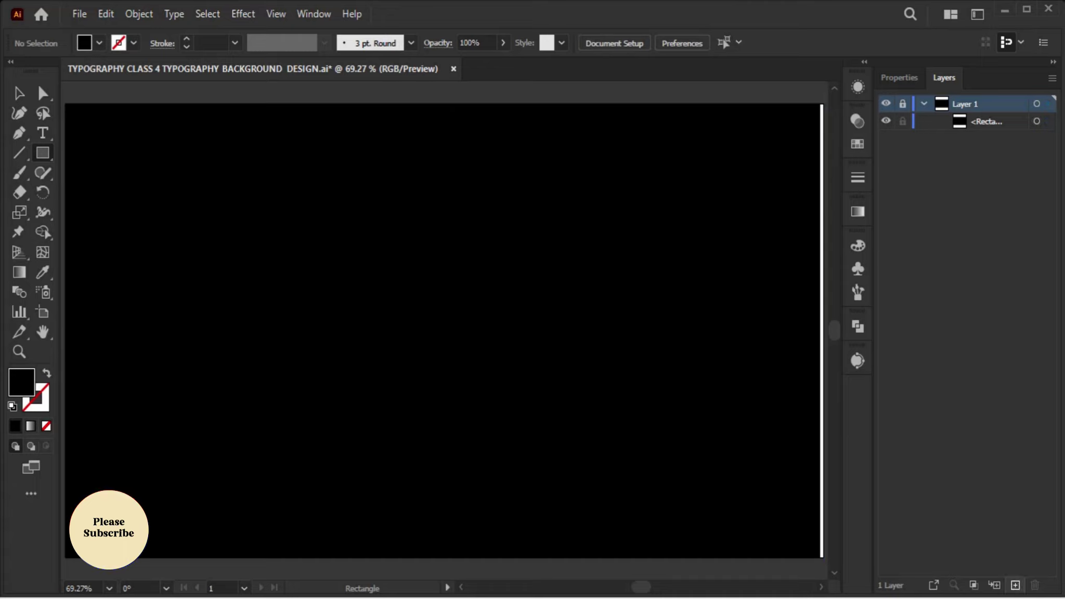
{"action": "left_click", "coordinate": [1015, 585]}
{"action": "key", "text": "v"}
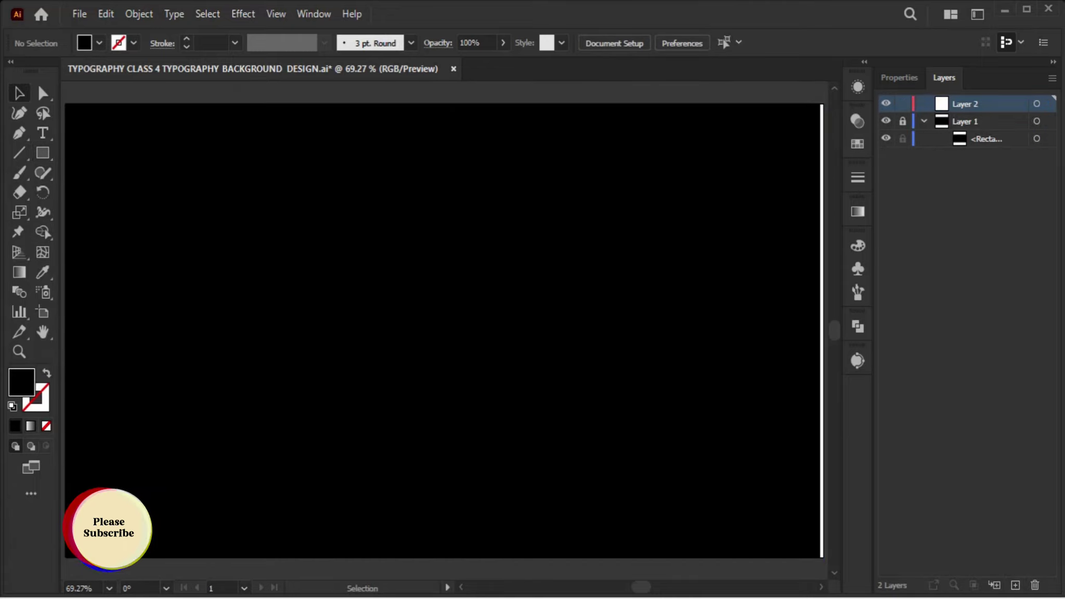
With the Type tool active, set the fill colour to white ffffff
{"action": "key", "text": "t"}
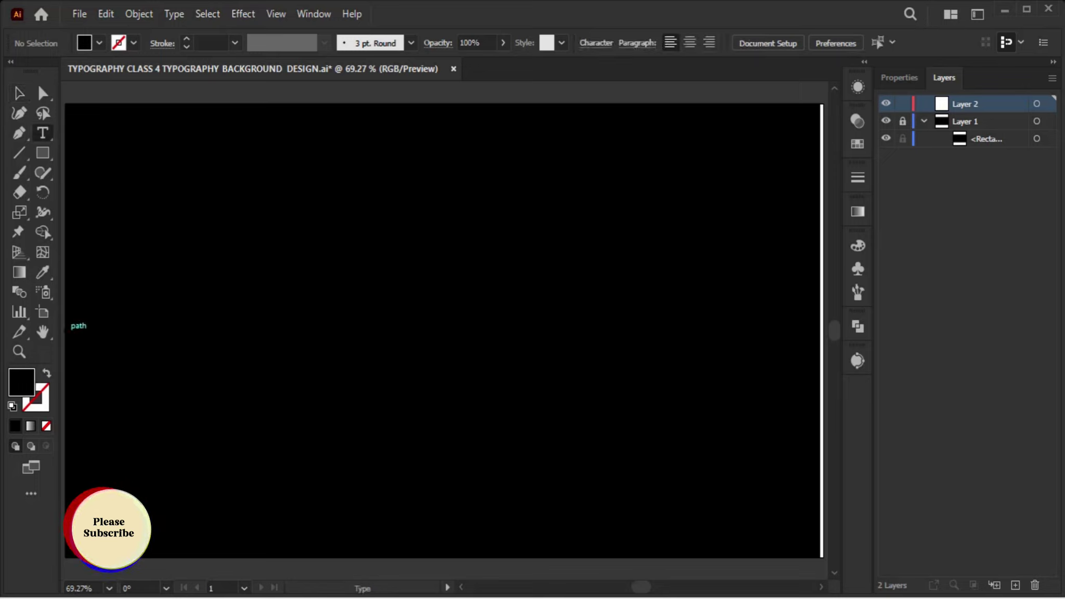
{"action": "double_click", "coordinate": [20, 383]}
{"action": "type", "text": "ffffff"}
{"action": "left_click", "coordinate": [987, 225]}
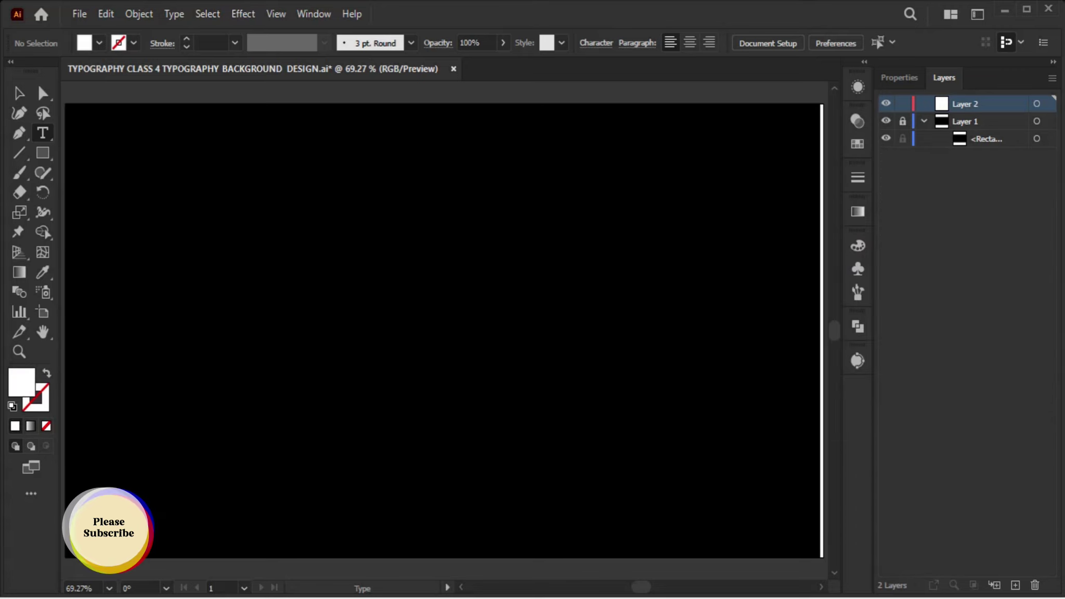
Place a Lorem ipsum text near the artboard's top centre and colour it white ffffff
{"action": "left_click", "coordinate": [397, 206]}
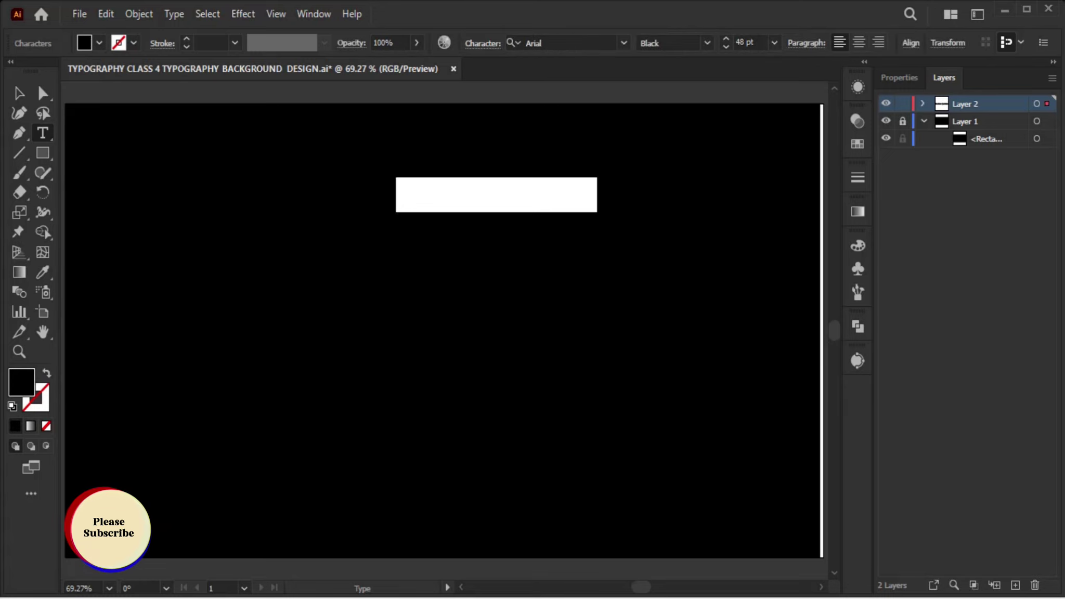
{"action": "double_click", "coordinate": [21, 382]}
{"action": "type", "text": "ffffff"}
{"action": "key", "text": "Return"}
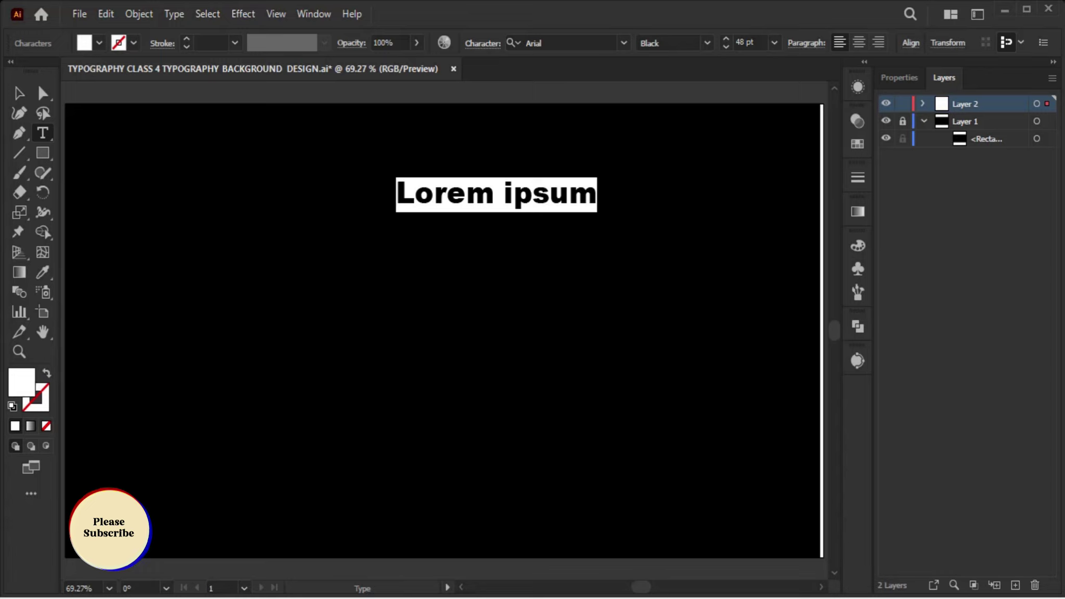
Type TYPOGRAPHY, DESIGN, GREAT GRAPHIC, WORD, DESIGN and ADOBE PHOTOSHOP on separate lines
{"action": "type", "text": "TY"}
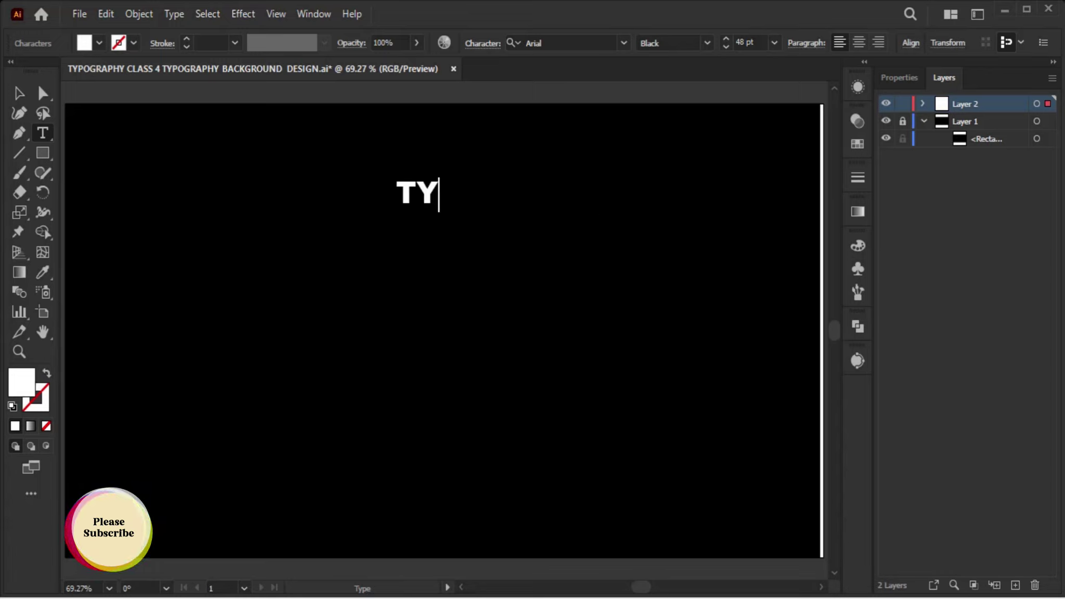
{"action": "type", "text": "O"}
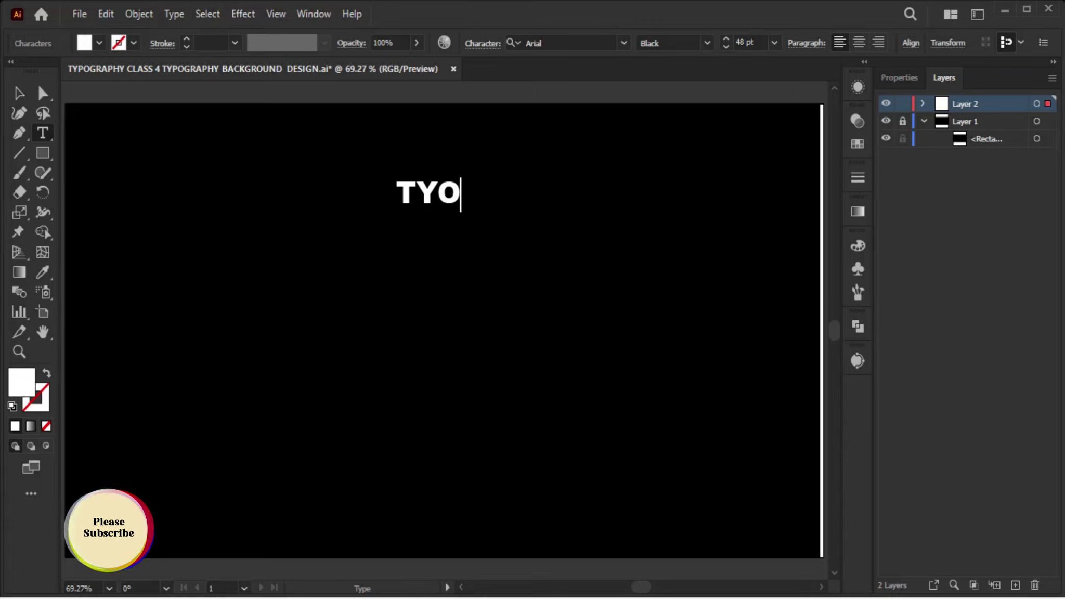
{"action": "key", "text": "BackSpace"}
{"action": "type", "text": "POGRAPHY"}
{"action": "key", "text": "Return"}
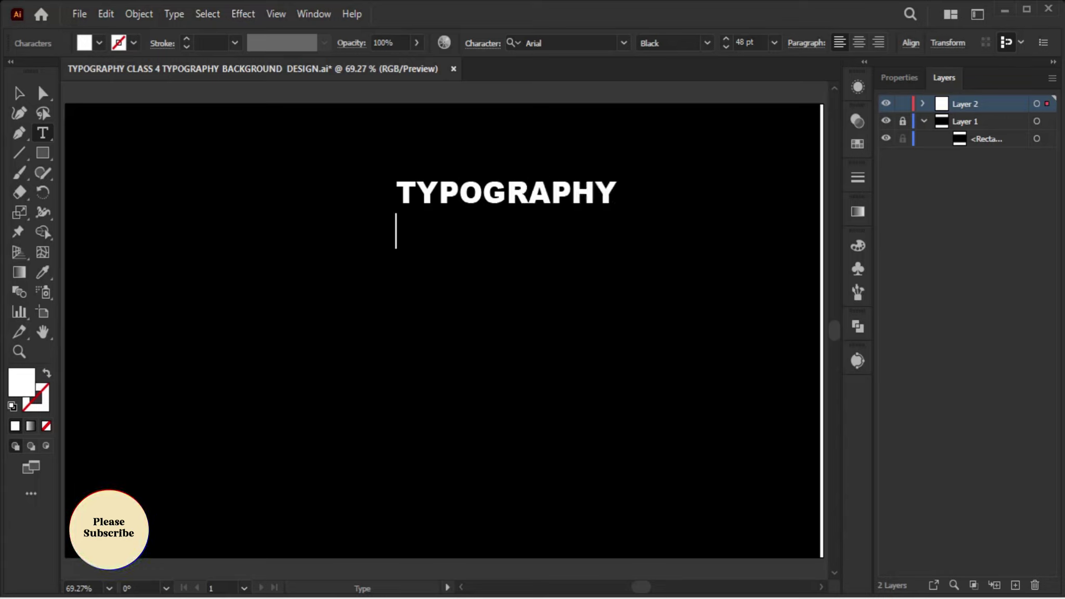
{"action": "type", "text": "DESIGN"}
{"action": "key", "text": "Return"}
{"action": "type", "text": "GREAT GRAPHIC"}
{"action": "key", "text": "Return"}
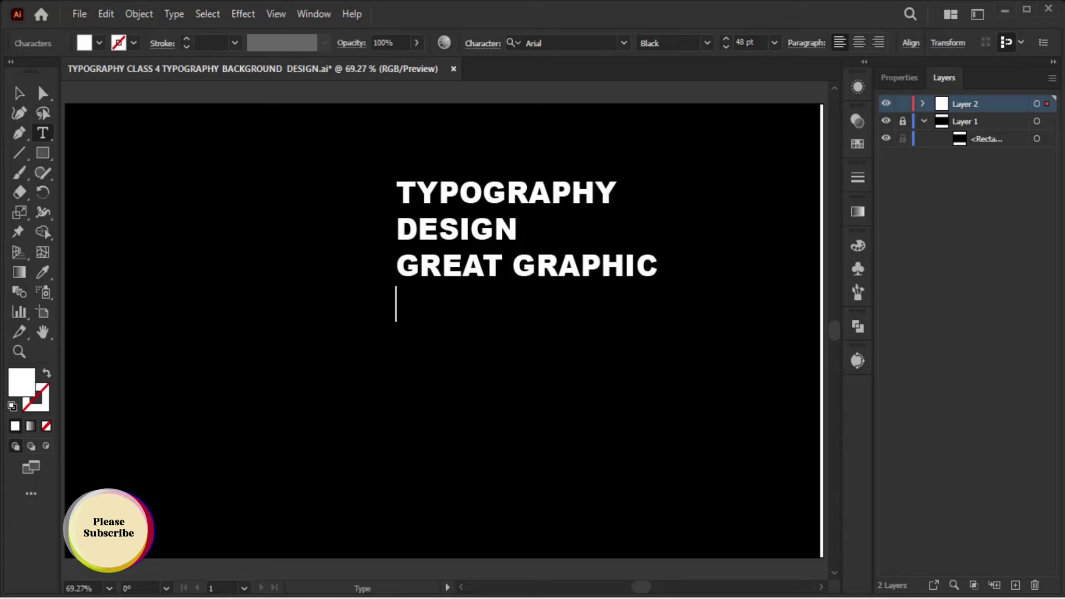
{"action": "type", "text": "WORD"}
{"action": "key", "text": "Return"}
{"action": "type", "text": "DESIGN"}
{"action": "key", "text": "Return"}
{"action": "type", "text": "ADO"}
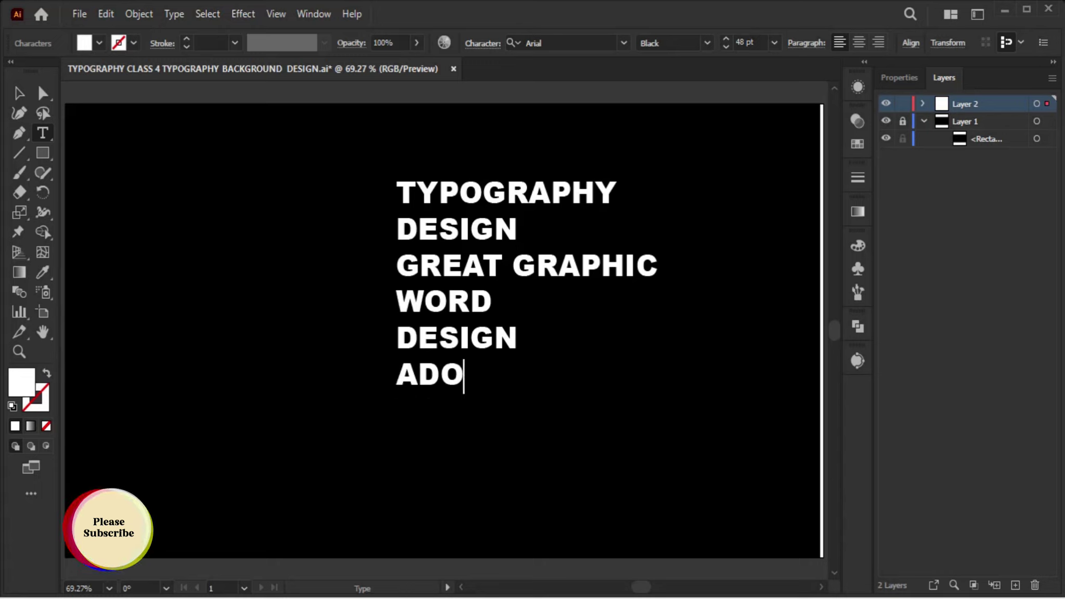
{"action": "type", "text": "BE PHOTOSHOP"}
{"action": "key", "text": "Return"}
Add lines ADOBE ILLUSTRATOR, COREL DRAW, ADOBE INDSIGN FONT, a corrected STYLE CHARACTER, and VECTOR ART
{"action": "type", "text": "ADOBE"}
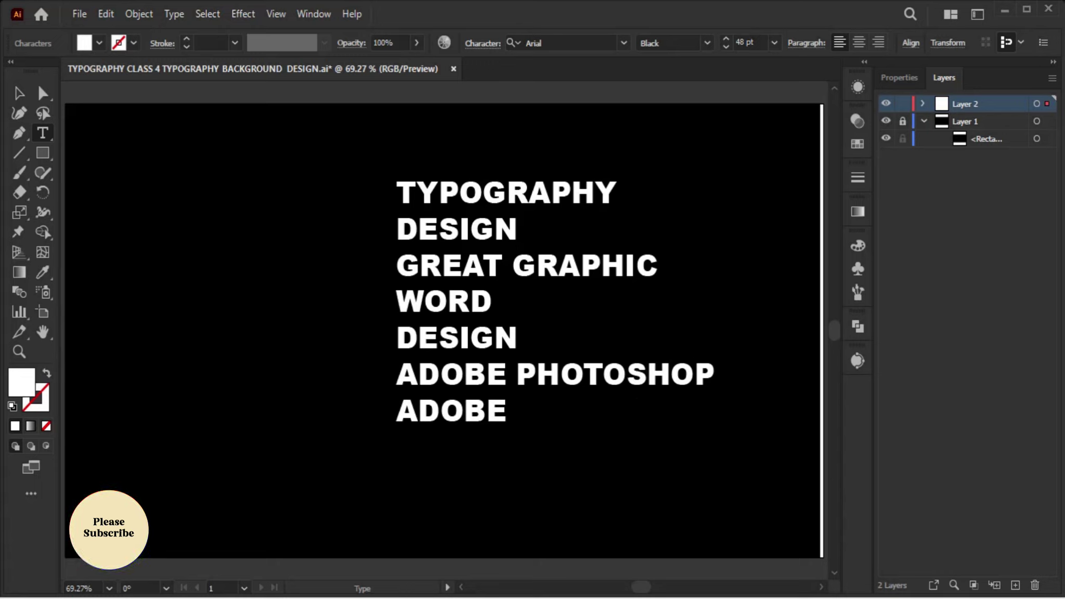
{"action": "type", "text": " ILLUSTRATOR"}
{"action": "key", "text": "Return"}
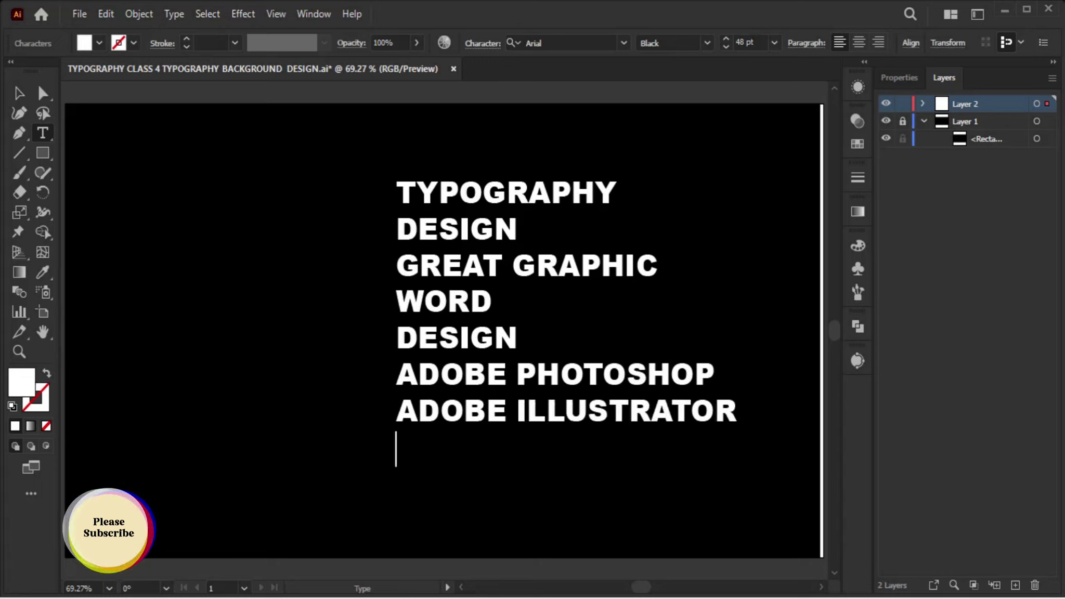
{"action": "type", "text": "COREL DRAW"}
{"action": "key", "text": "Return"}
{"action": "type", "text": "ADOBE INDSIGN "}
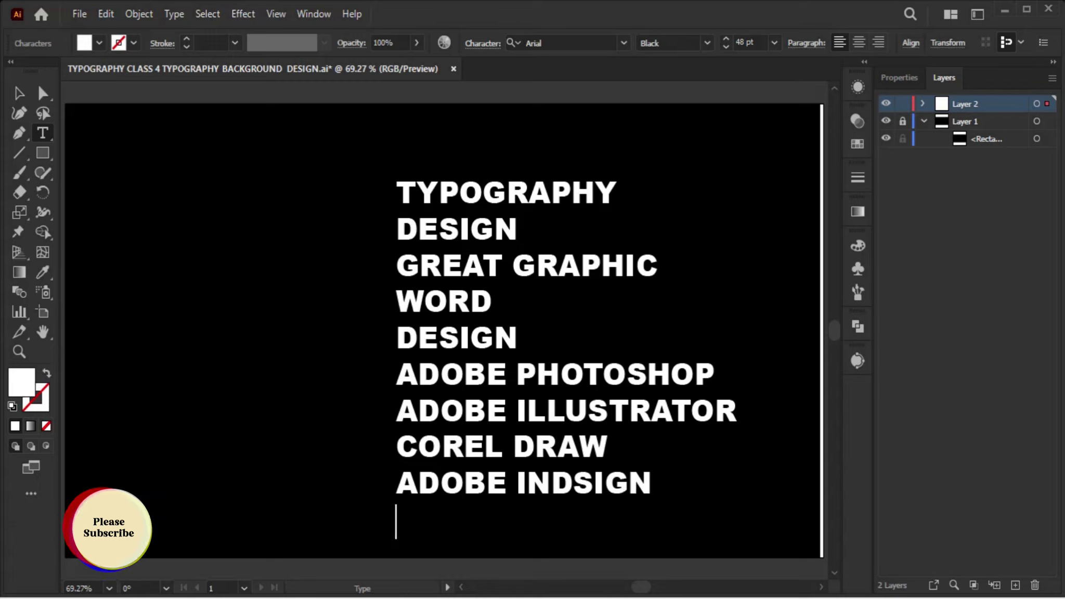
{"action": "type", "text": "FONT"}
{"action": "key", "text": "Return"}
{"action": "type", "text": "STYLR"}
{"action": "key", "text": "BackSpace"}
{"action": "type", "text": "E"}
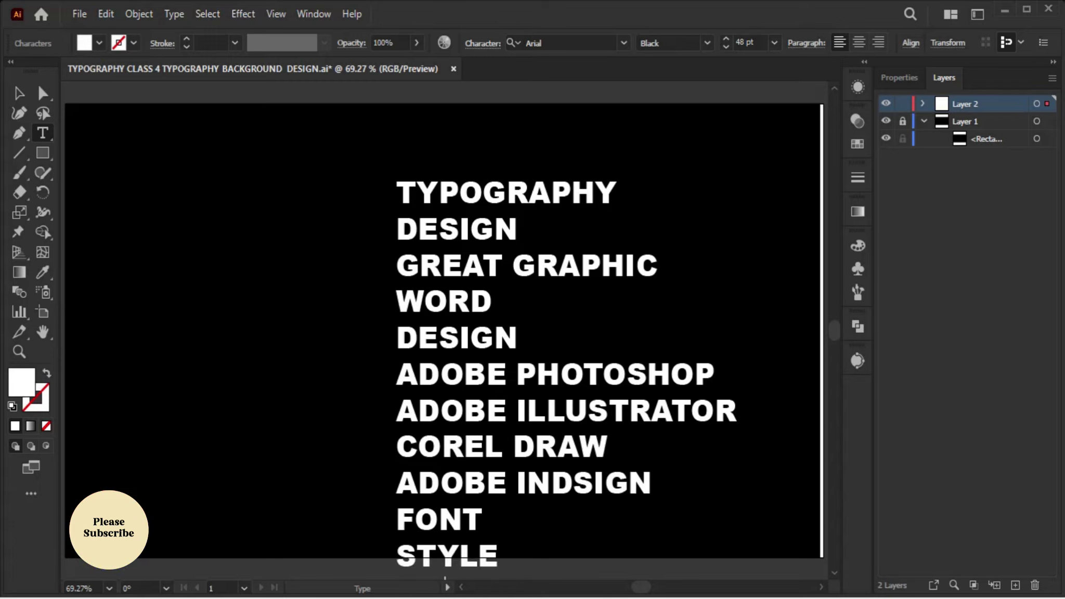
{"action": "type", "text": "CH"}
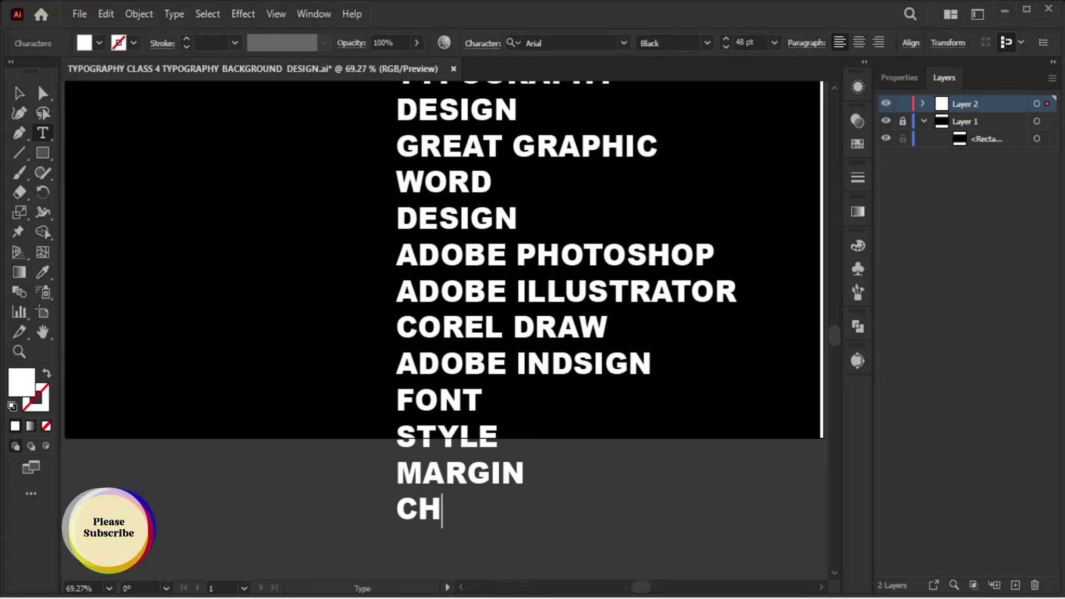
{"action": "type", "text": "RACTER"}
{"action": "key", "text": "Left"}
{"action": "key", "text": "Left"}
{"action": "key", "text": "Left"}
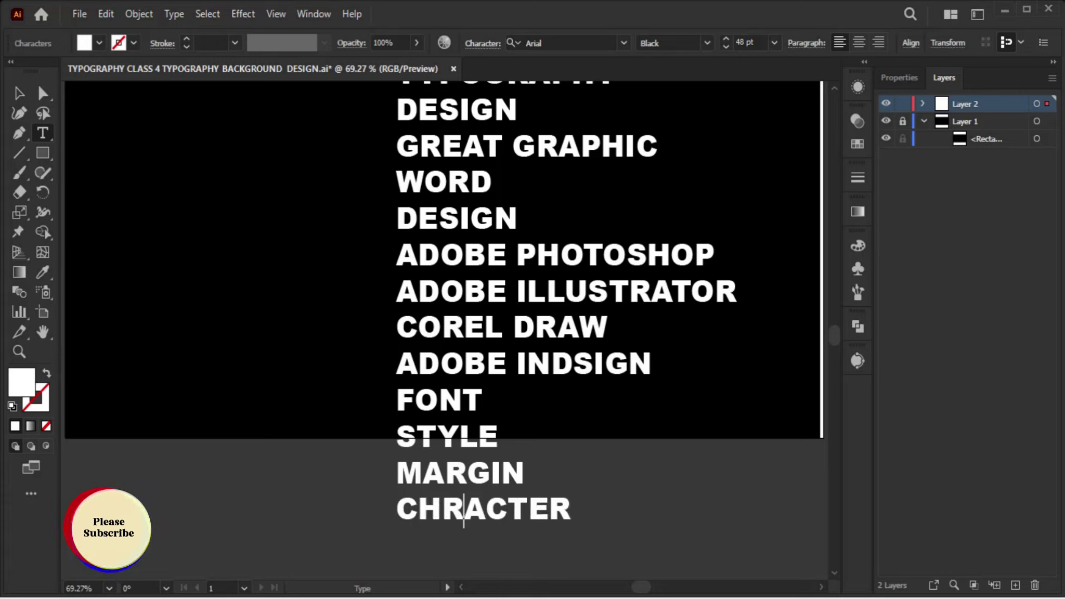
{"action": "key", "text": "BackSpace"}
{"action": "type", "text": "AR"}
{"action": "key", "text": "End"}
{"action": "key", "text": "Return"}
{"action": "type", "text": "VECTOR ART"}
{"action": "scroll", "coordinate": [442, 327], "scroll_direction": "down", "scroll_amount": 2}
Scale the word list down to about 35 pt and move it onto the artboard
{"action": "key", "text": "Escape"}
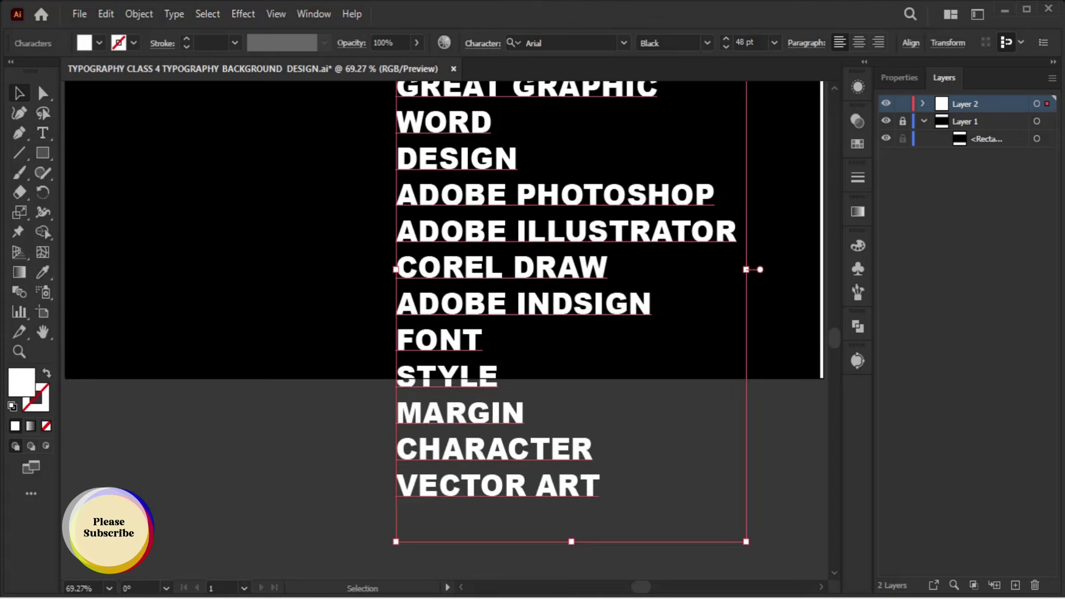
{"action": "left_click", "coordinate": [260, 234]}
{"action": "left_click_drag", "start_coordinate": [466, 244], "coordinate": [449, 283]}
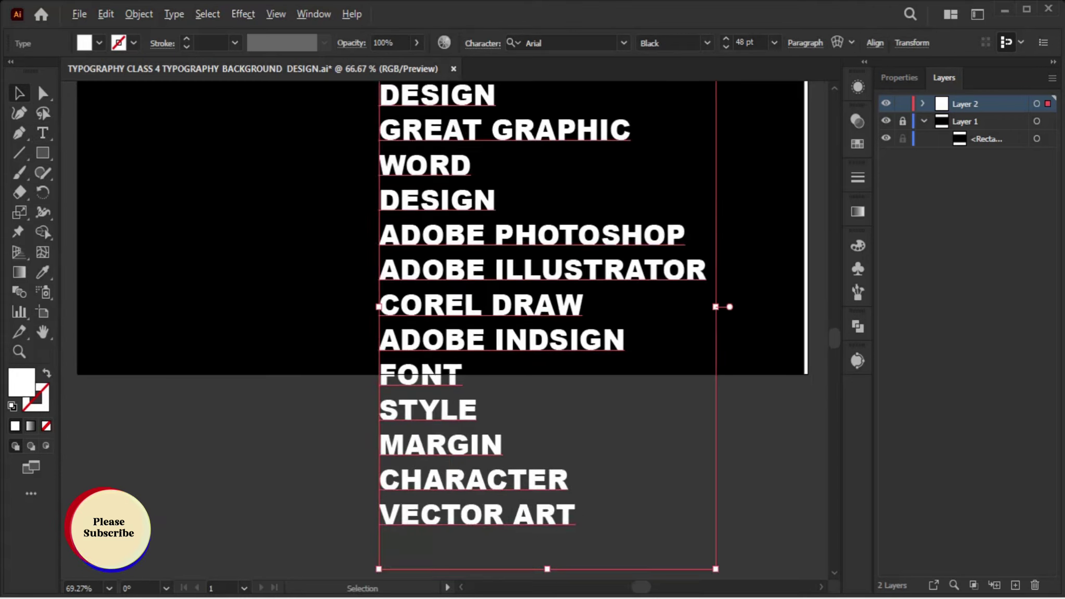
{"action": "key", "text": "ctrl+minus"}
{"action": "key", "text": "ctrl+minus"}
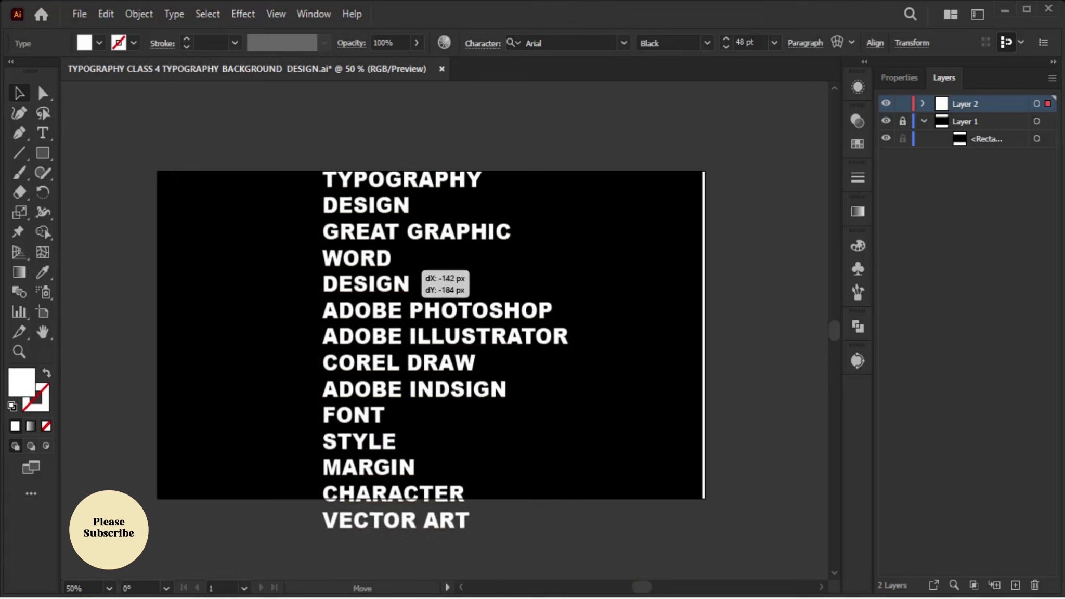
{"action": "left_click_drag", "start_coordinate": [321, 166], "coordinate": [388, 269]}
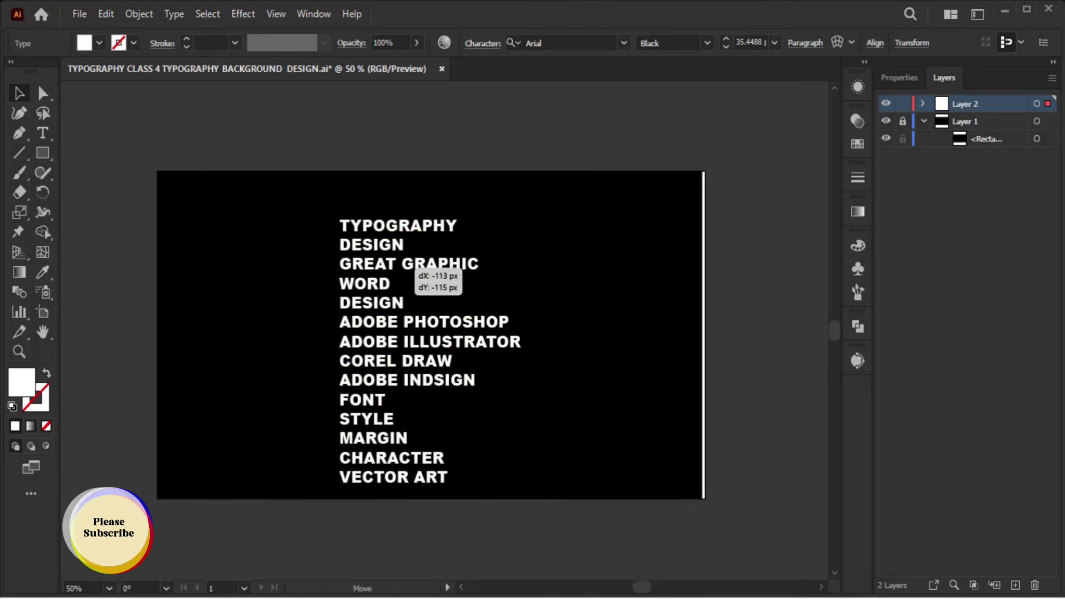
{"action": "left_click_drag", "start_coordinate": [459, 306], "coordinate": [391, 245]}
{"action": "key", "text": "ctrl+shift+a"}
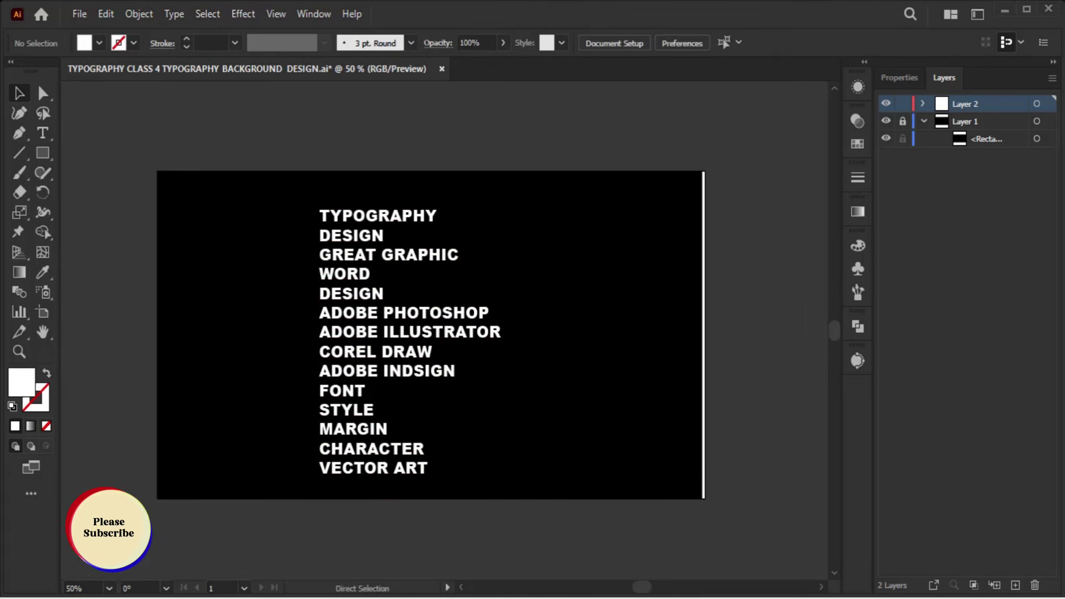
{"action": "key", "text": "ctrl+0"}
Unlock and relock the black background, then drag the word list right as a second column
{"action": "key", "text": "ctrl+alt+2"}
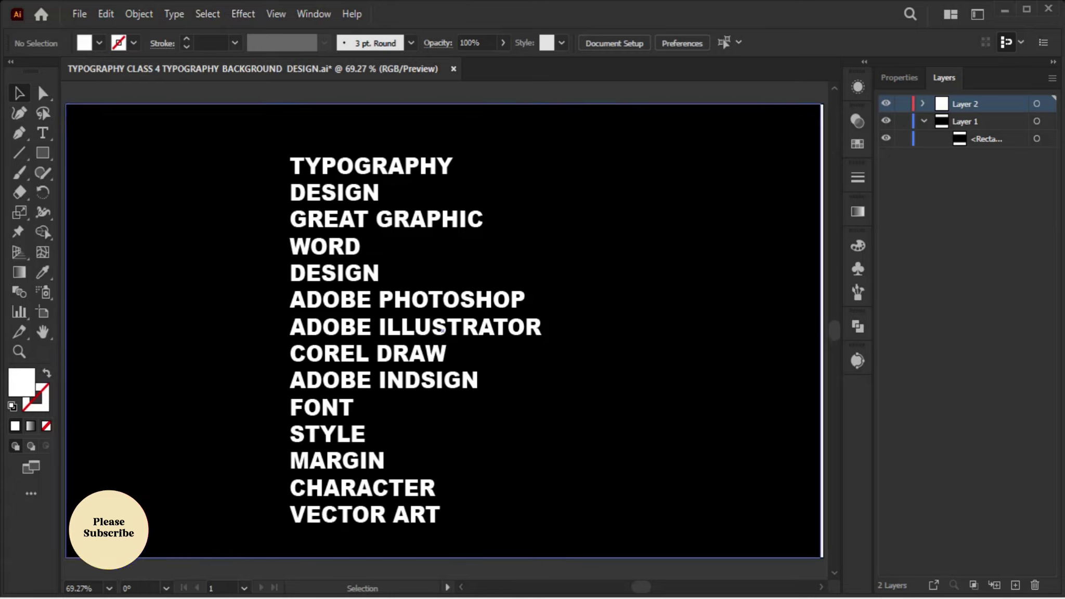
{"action": "left_click", "coordinate": [443, 329]}
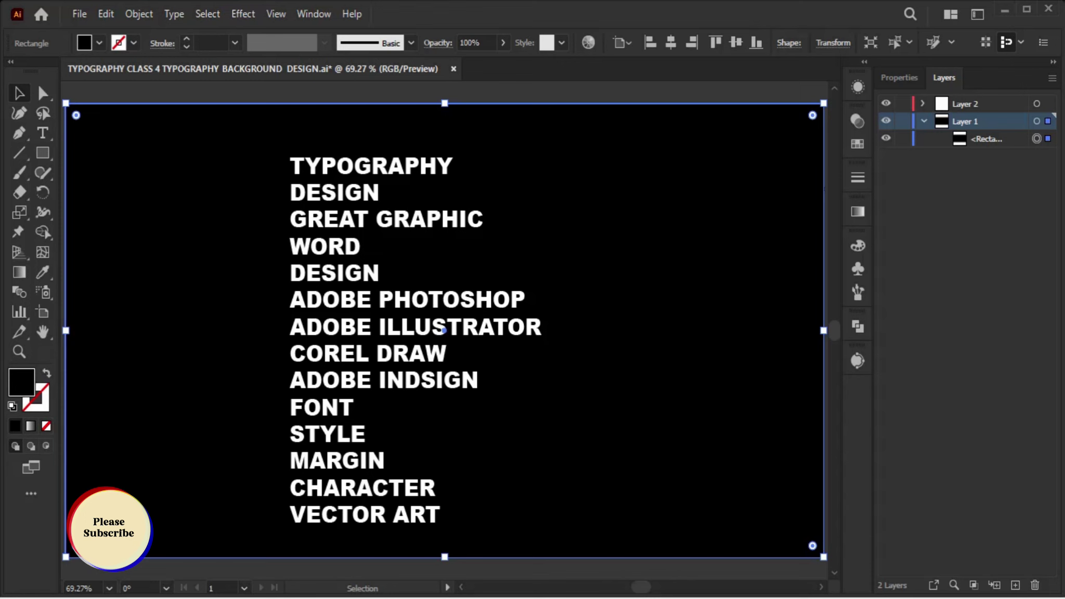
{"action": "key", "text": "ctrl+2"}
{"action": "mouse_move", "coordinate": [443, 330]}
{"action": "left_mouse_down"}
{"action": "mouse_move", "coordinate": [448, 320]}
{"action": "mouse_move", "coordinate": [712, 313]}
{"action": "left_mouse_up"}
Set the copied column to Arial Regular and move it up slightly
{"action": "left_click", "coordinate": [707, 43]}
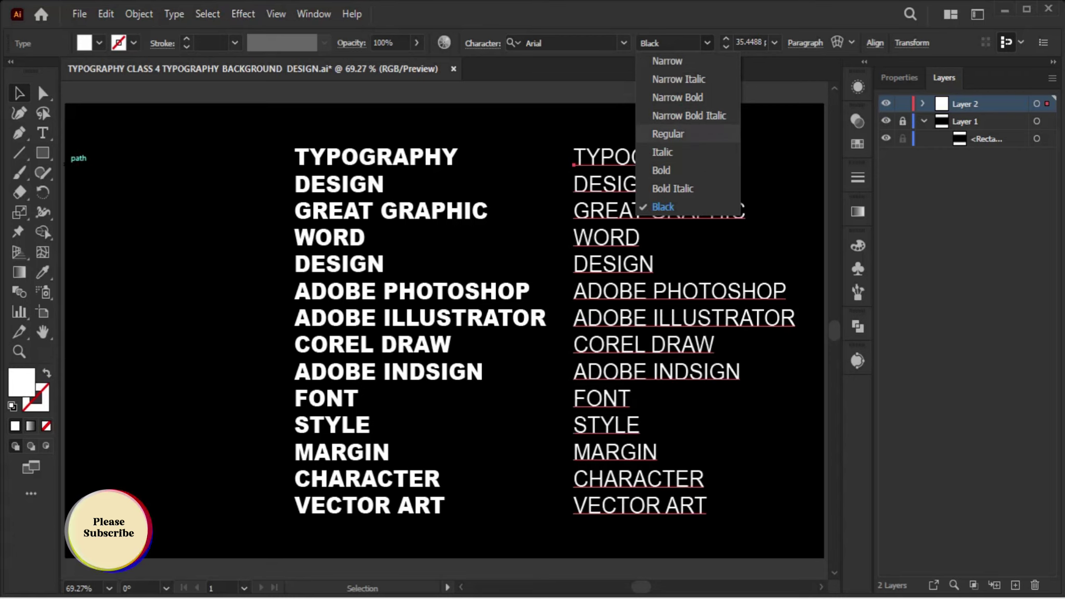
{"action": "left_click", "coordinate": [668, 133]}
{"action": "key", "text": "ctrl+shift+a"}
{"action": "left_click_drag", "start_coordinate": [649, 157], "coordinate": [658, 146]}
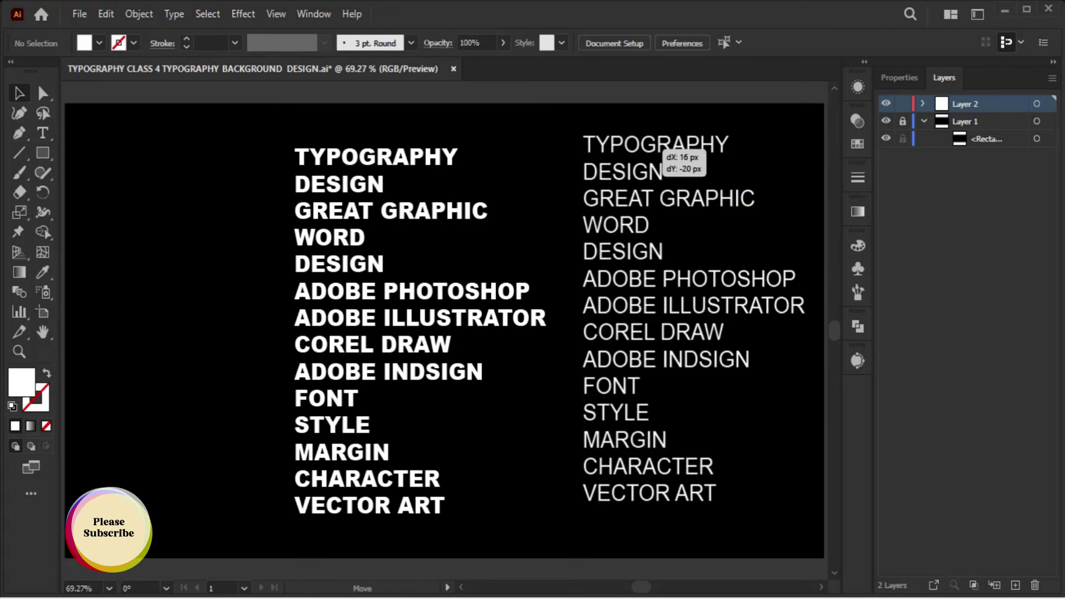
Top-align the bold column with the regular column, then select both columns
{"action": "left_click", "coordinate": [375, 213]}
{"action": "left_click_drag", "start_coordinate": [453, 156], "coordinate": [457, 143]}
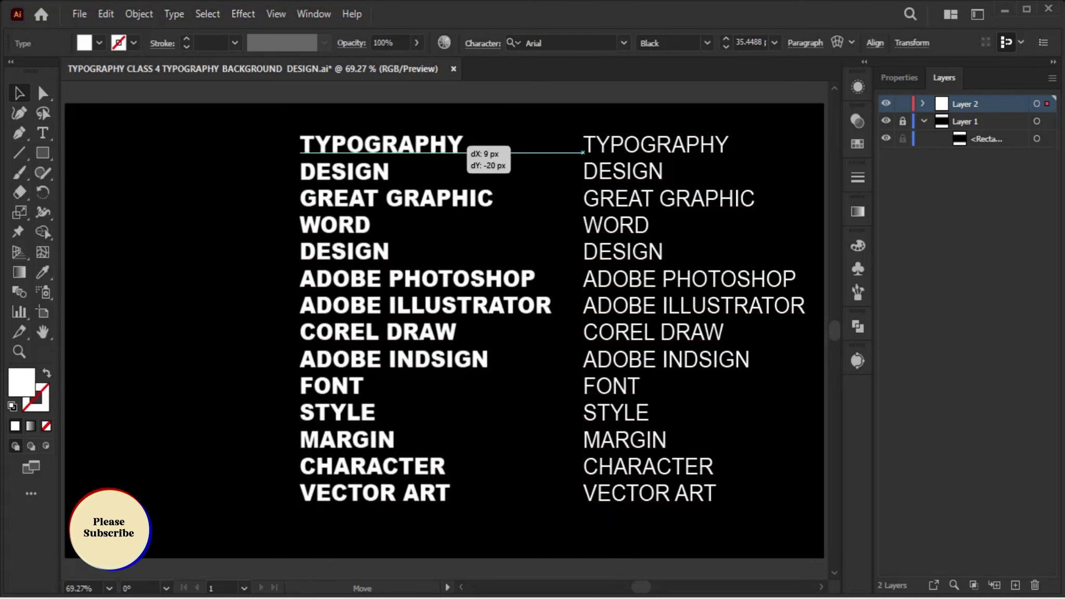
{"action": "key", "text": "ctrl+shift+a"}
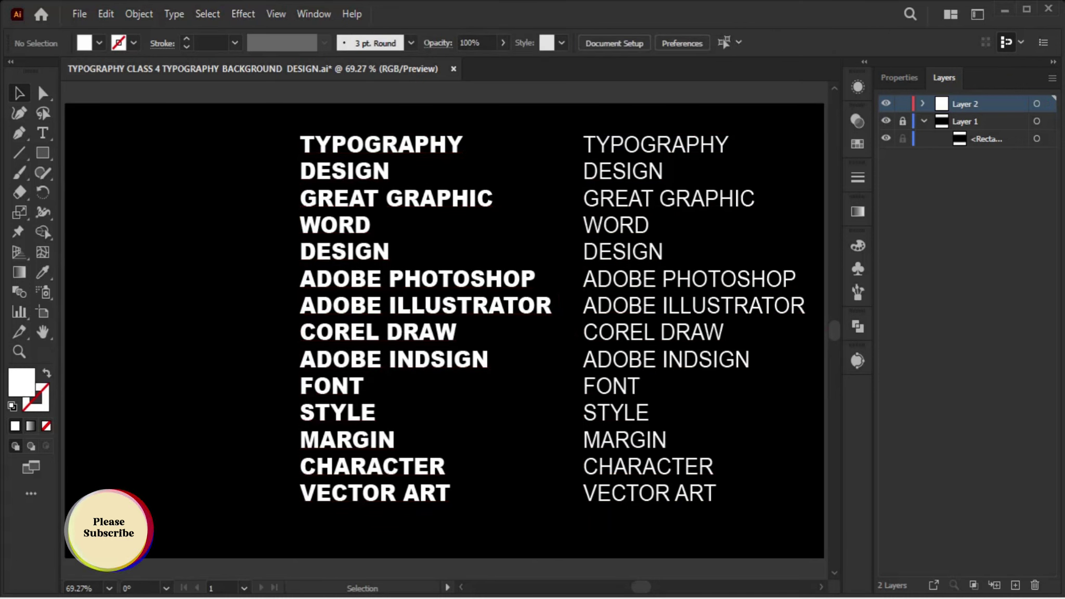
{"action": "left_click_drag", "start_coordinate": [239, 112], "coordinate": [596, 436]}
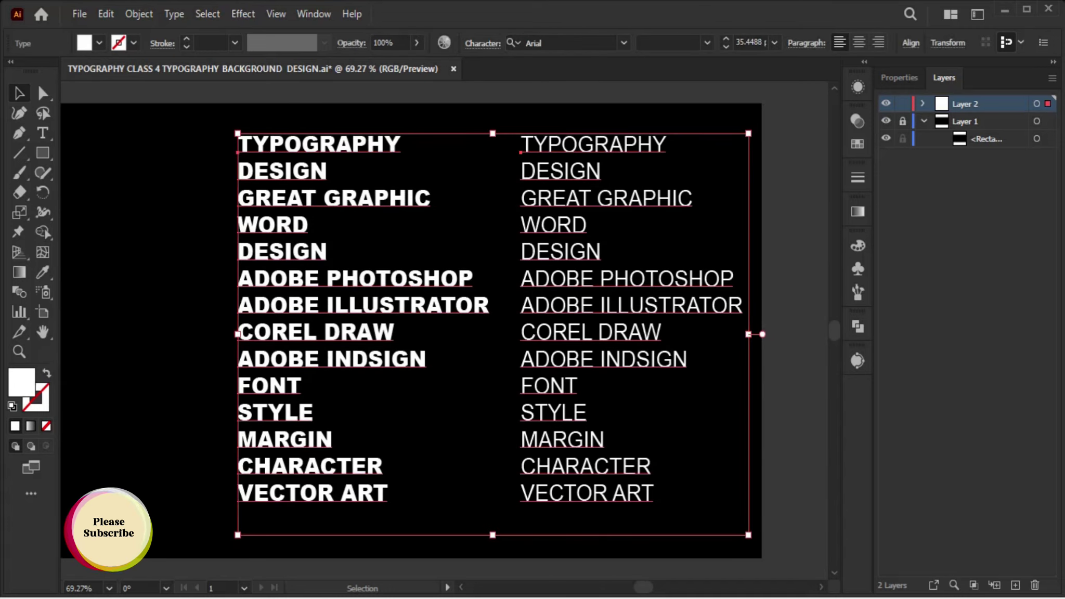
Expand both the bold and the regular word columns into outlines
{"action": "key", "text": "ctrl+shift+a"}
{"action": "left_click", "coordinate": [323, 333]}
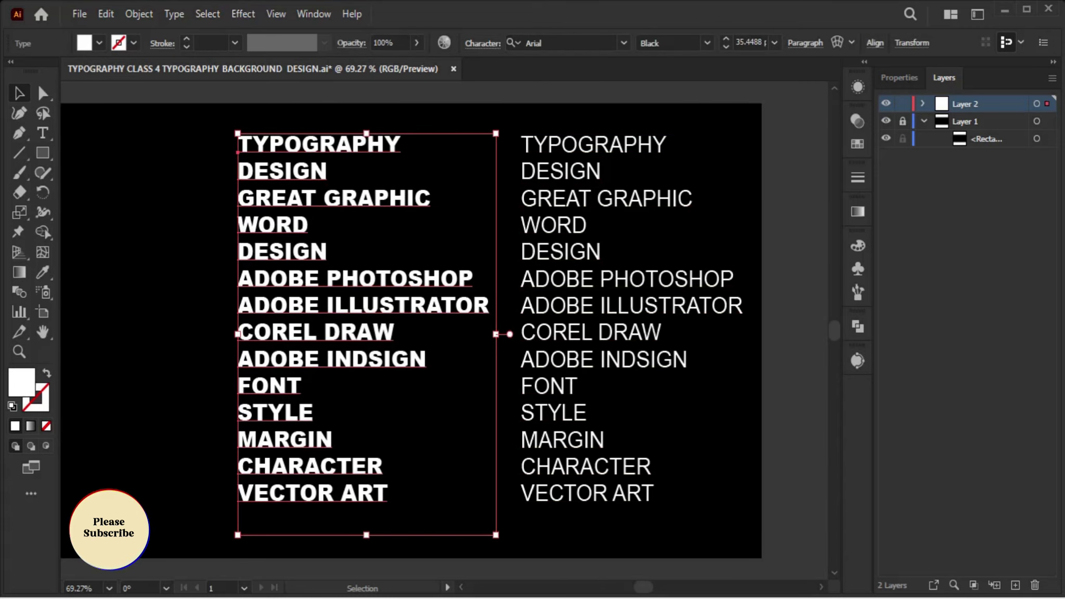
{"action": "left_click", "coordinate": [139, 14]}
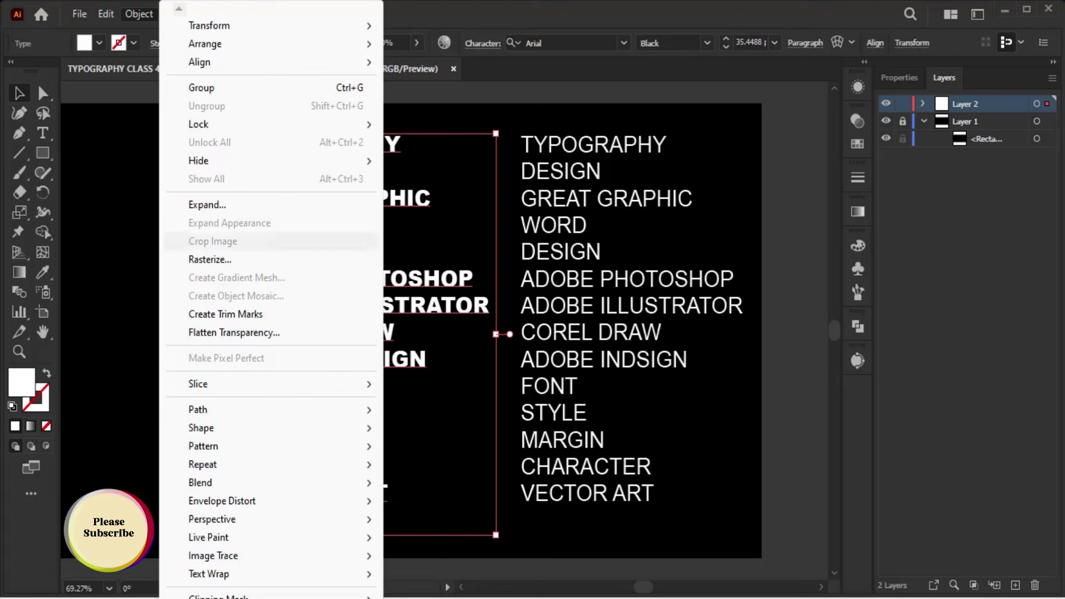
{"action": "left_click", "coordinate": [207, 204]}
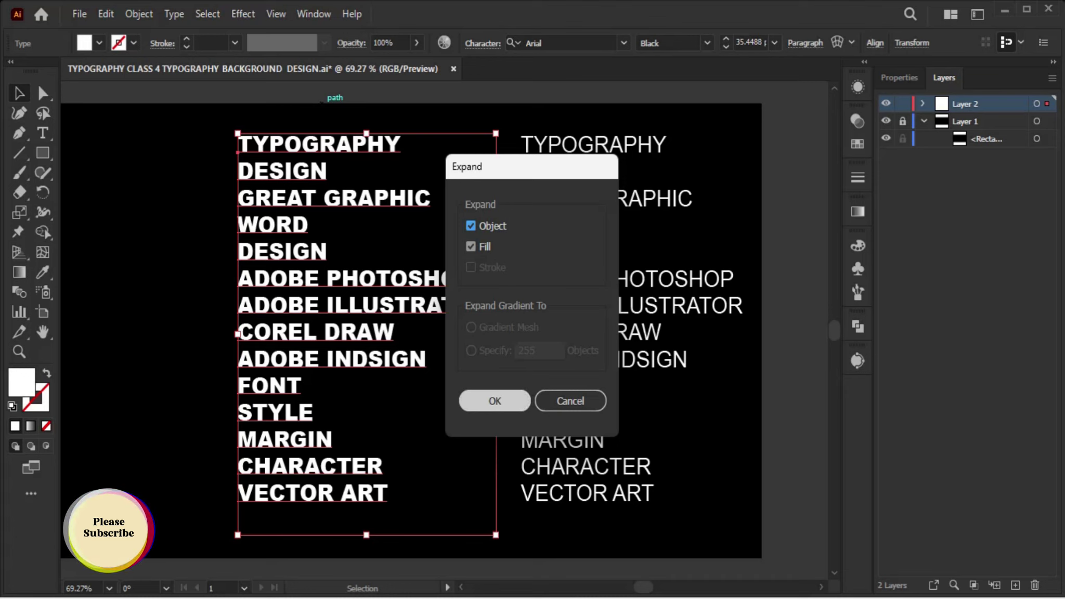
{"action": "left_click", "coordinate": [494, 401]}
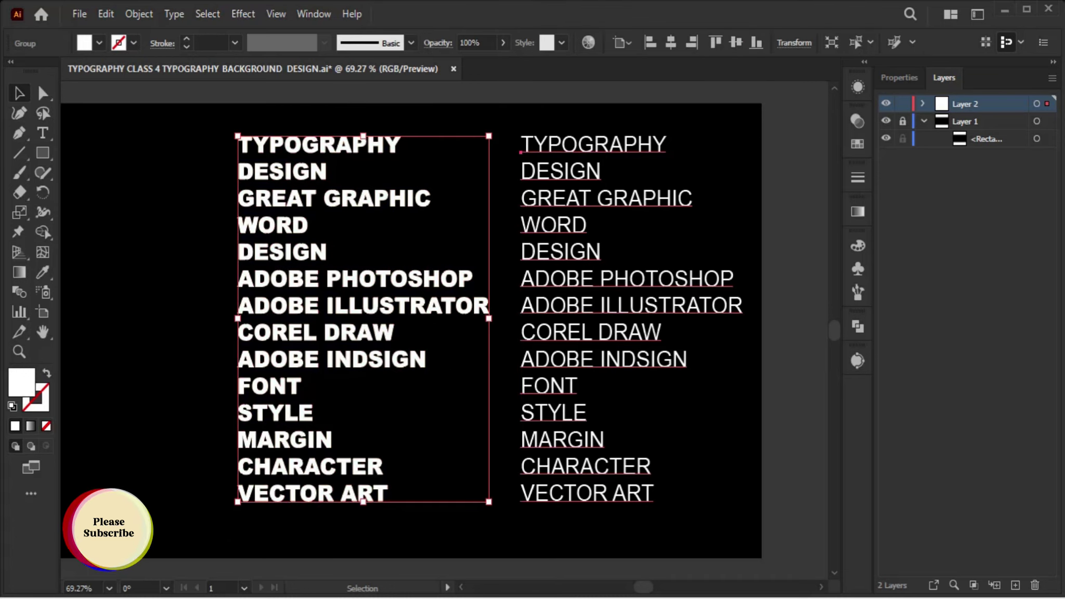
{"action": "left_click", "coordinate": [572, 364]}
{"action": "left_click", "coordinate": [139, 14]}
{"action": "left_click", "coordinate": [203, 205]}
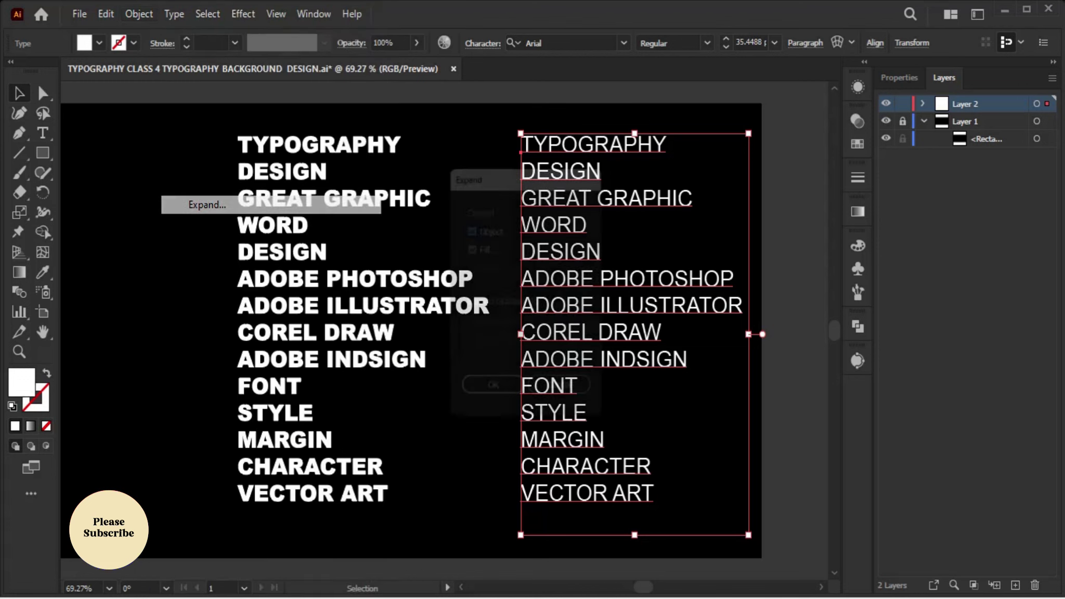
{"action": "left_click", "coordinate": [495, 400]}
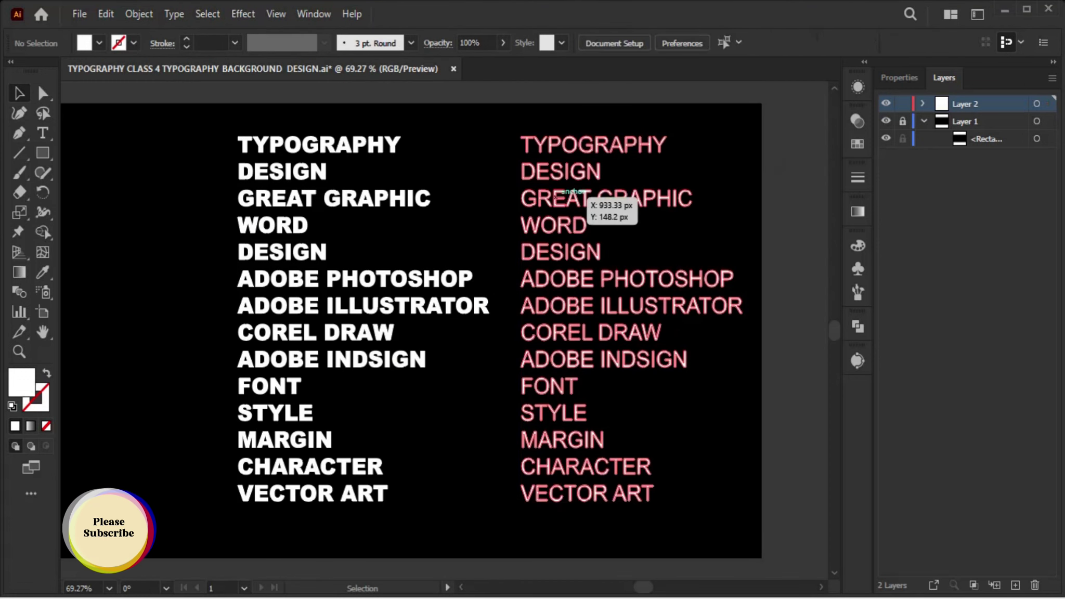
Hide the regular-weight group, move the bold words right, and draw a tall rectangle at left
{"action": "left_click", "coordinate": [923, 104]}
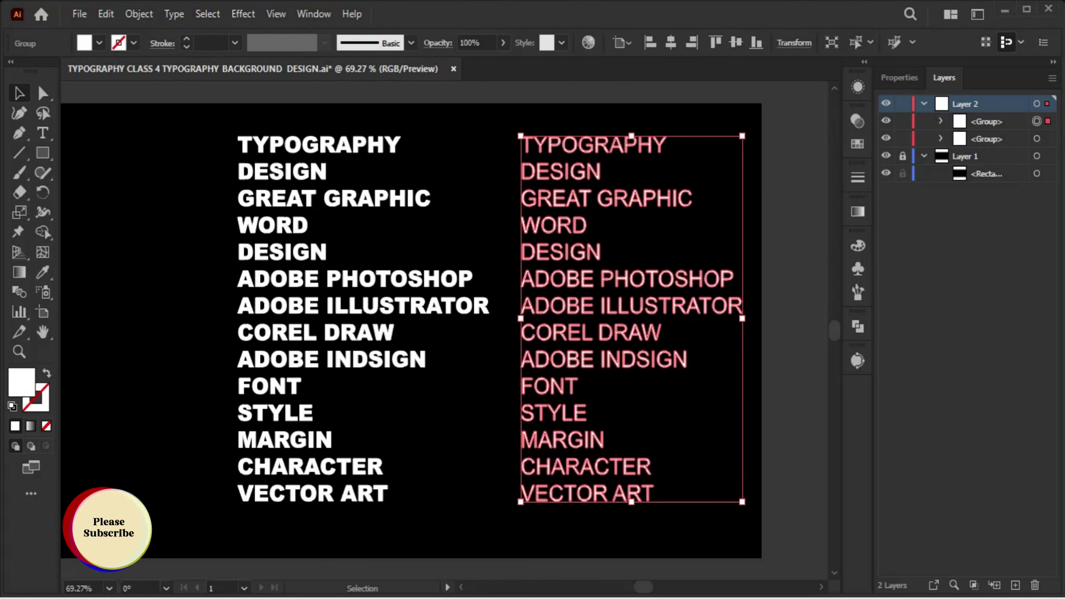
{"action": "left_click", "coordinate": [886, 138]}
{"action": "left_click", "coordinate": [886, 138]}
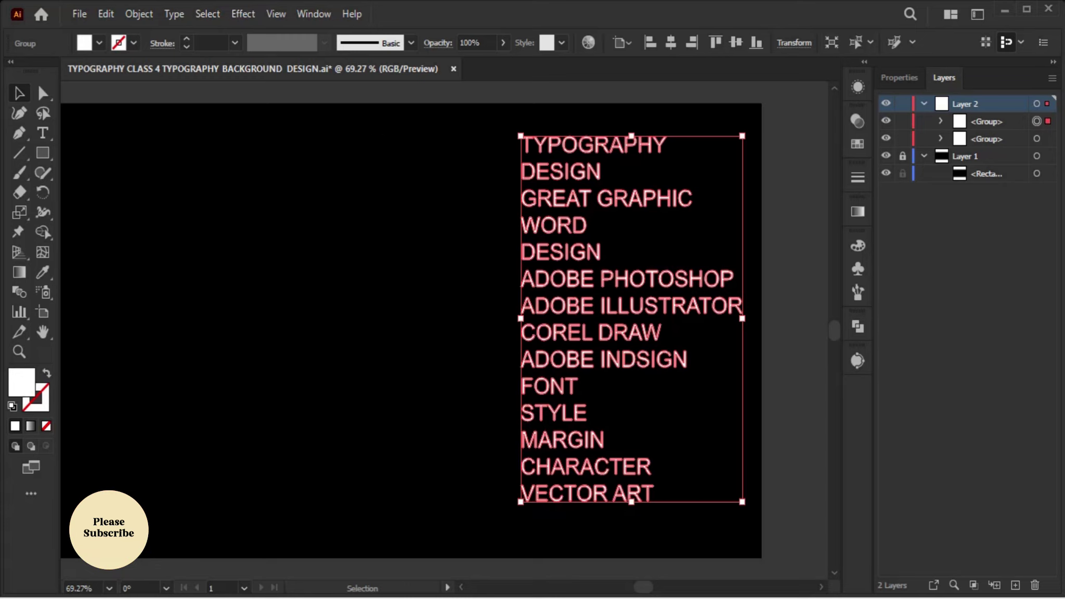
{"action": "left_click_drag", "start_coordinate": [370, 207], "coordinate": [675, 212]}
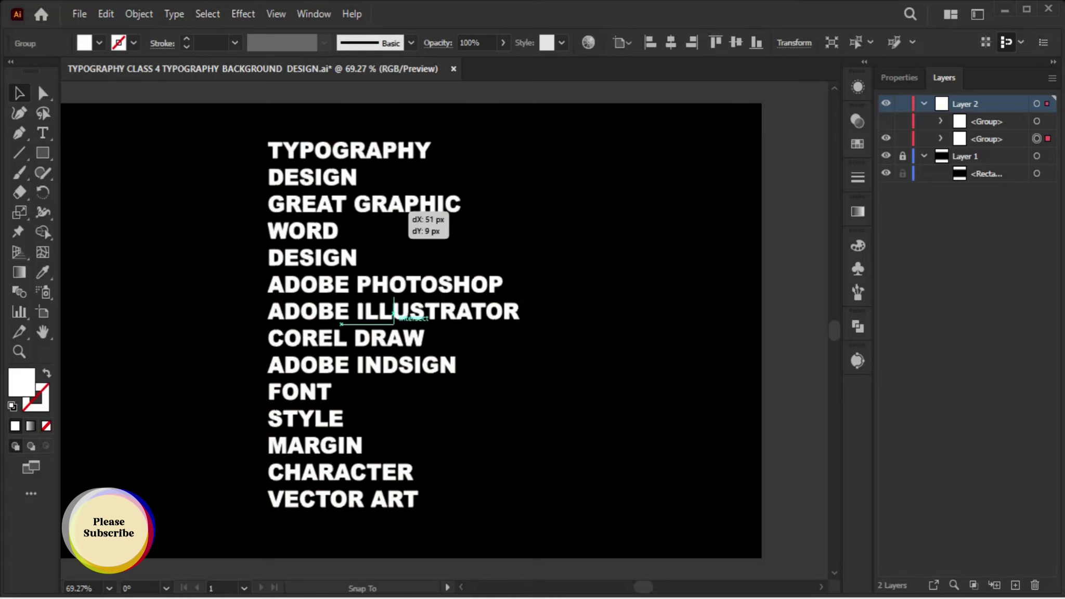
{"action": "key", "text": "ctrl+shift+a"}
{"action": "scroll", "coordinate": [427, 321], "scroll_direction": "down", "scroll_amount": 1}
{"action": "key", "text": "m"}
{"action": "left_click_drag", "start_coordinate": [146, 125], "coordinate": [360, 447]}
Finish the tall white rectangle and push the bold word group further right
{"action": "left_click_drag", "start_coordinate": [360, 446], "coordinate": [361, 446]}
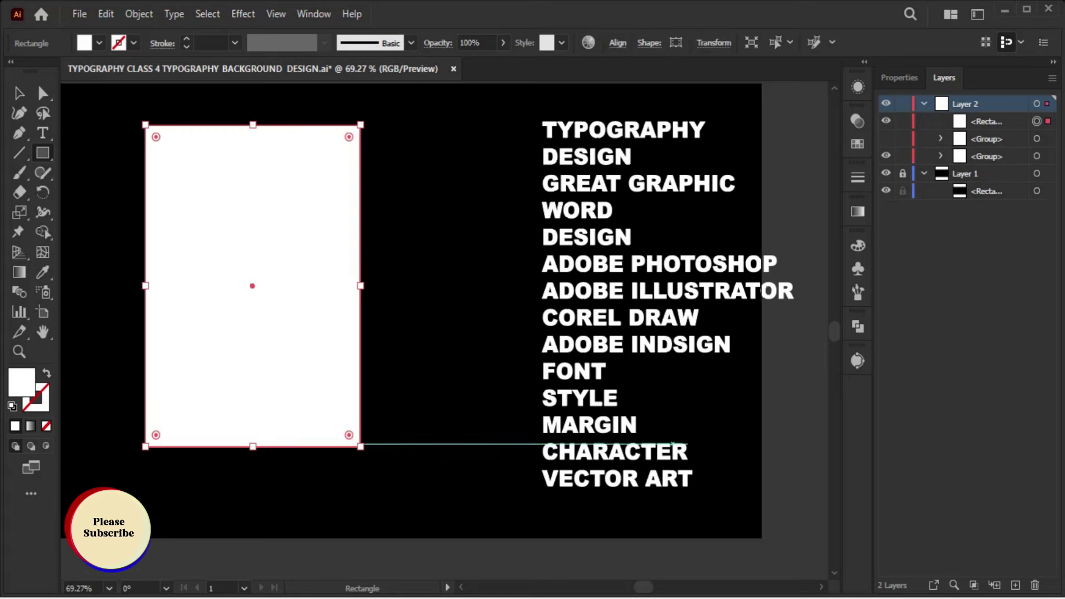
{"action": "key", "text": "v"}
{"action": "left_click_drag", "start_coordinate": [610, 211], "coordinate": [739, 211]}
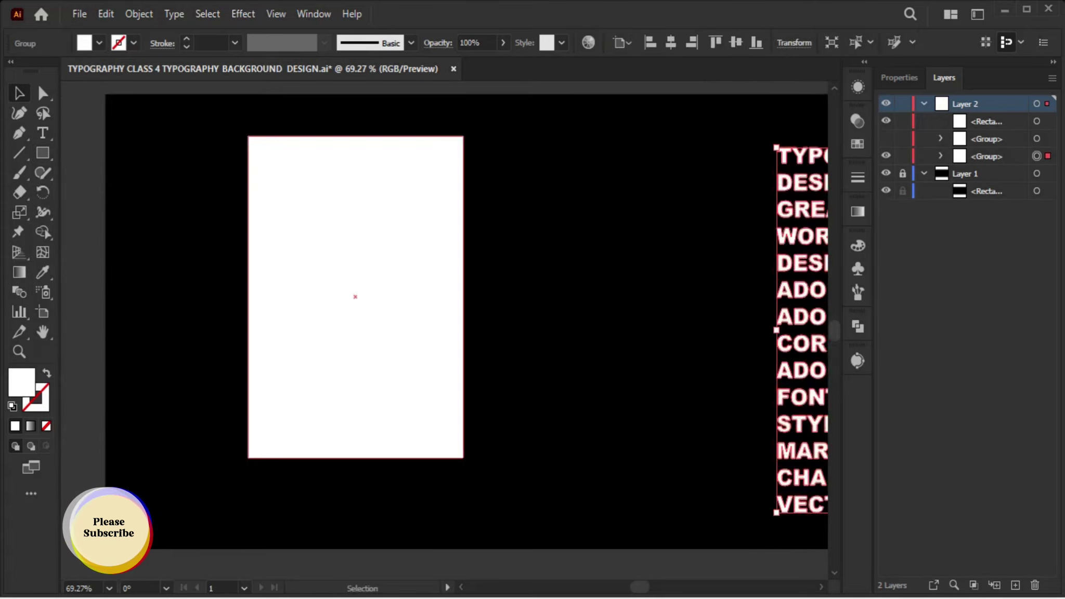
Resize the white rectangle to about 377 × 543 px and nudge it 18 px lower
{"action": "left_click_drag", "start_coordinate": [355, 295], "coordinate": [290, 292]}
{"action": "left_click_drag", "start_coordinate": [291, 453], "coordinate": [308, 457]}
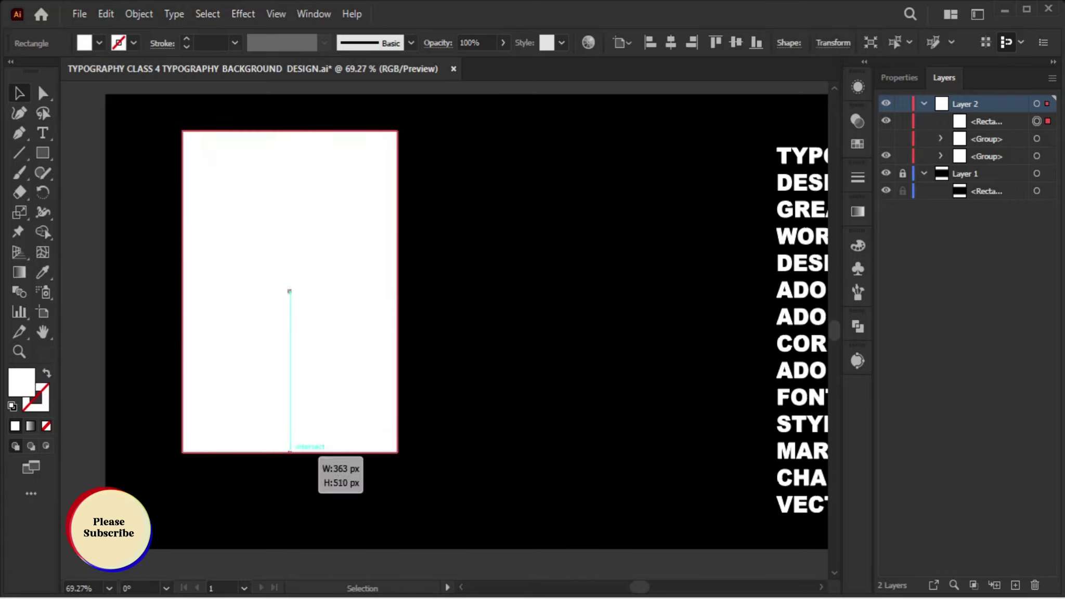
{"action": "left_click_drag", "start_coordinate": [398, 457], "coordinate": [407, 476]}
{"action": "key", "text": "ctrl+shift+a"}
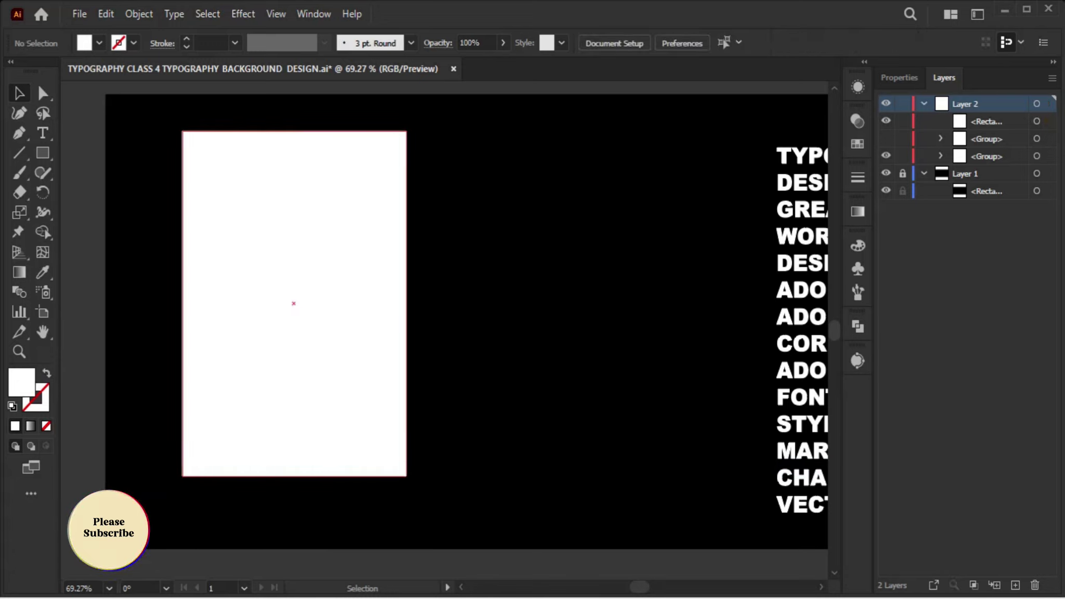
{"action": "left_click_drag", "start_coordinate": [344, 250], "coordinate": [357, 249]}
{"action": "scroll", "coordinate": [450, 320], "scroll_direction": "right", "scroll_amount": 1}
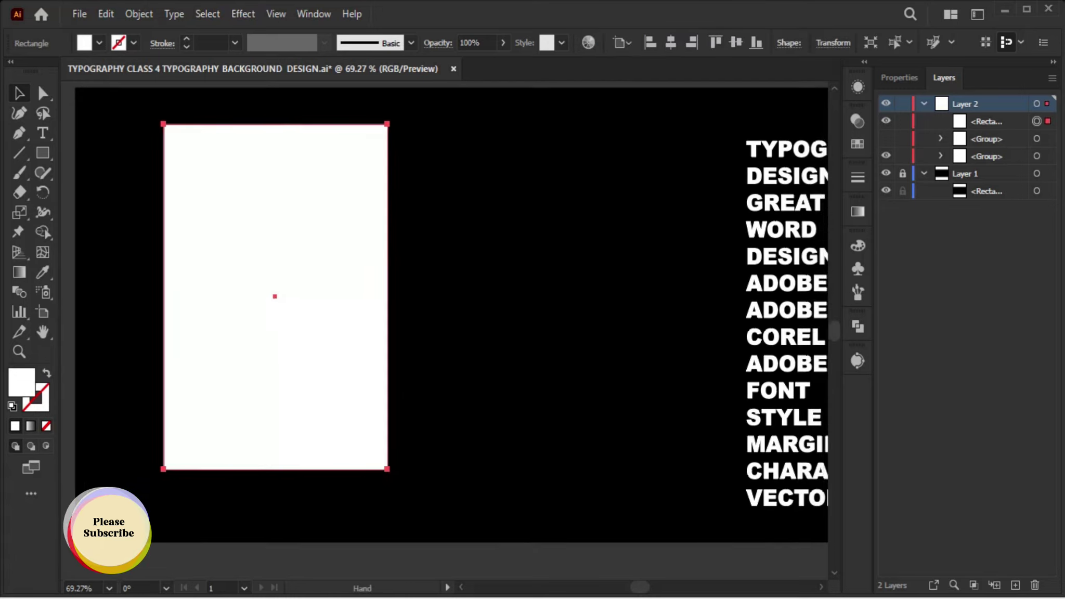
{"action": "left_click_drag", "start_coordinate": [272, 301], "coordinate": [272, 312]}
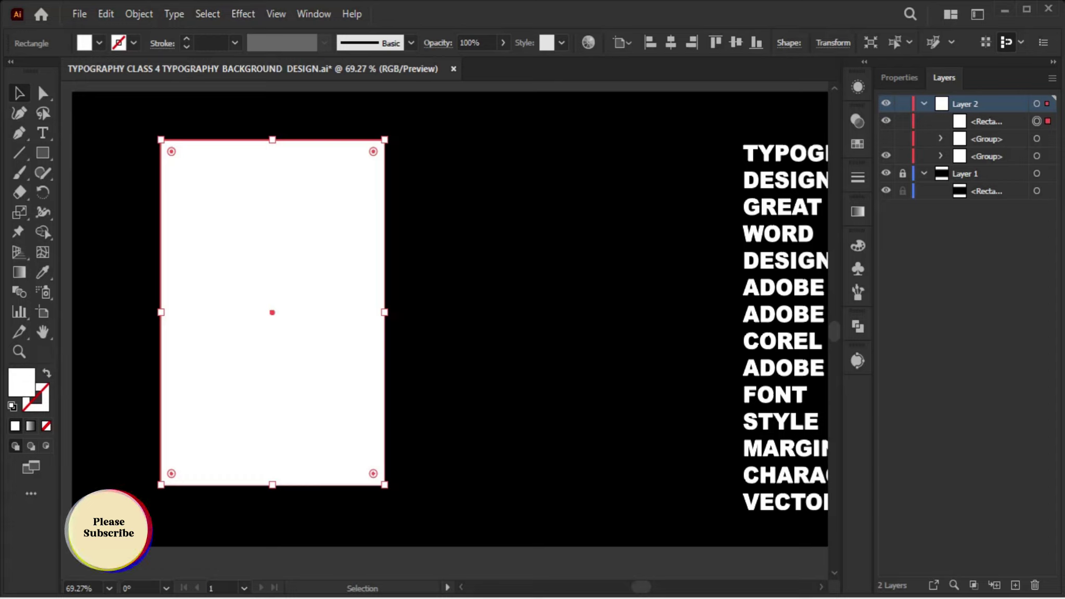
Duplicate the white rectangle in place and narrow the copy into a strip at its right edge
{"action": "key", "text": "ctrl+c"}
{"action": "key", "text": "ctrl+f"}
{"action": "key", "text": "v"}
{"action": "left_click_drag", "start_coordinate": [161, 312], "coordinate": [450, 316]}
{"action": "key", "text": "Right"}
{"action": "key", "text": "Right"}
{"action": "key", "text": "Right"}
{"action": "key", "text": "Right"}
{"action": "key", "text": "Right"}
{"action": "key", "text": "Right"}
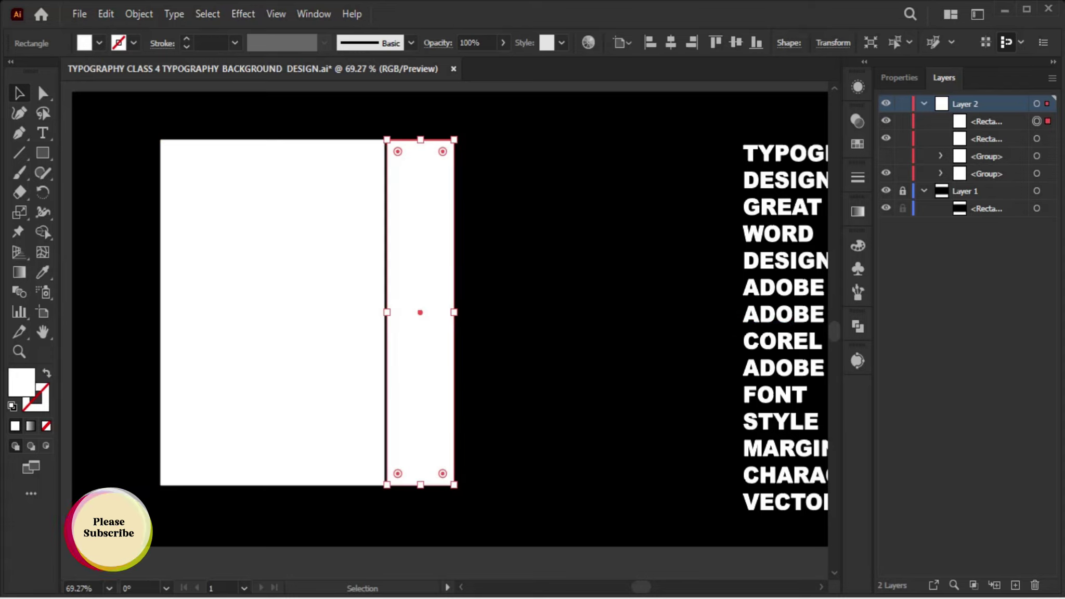
{"action": "key", "text": "ctrl+plus"}
{"action": "key", "text": "ctrl+minus"}
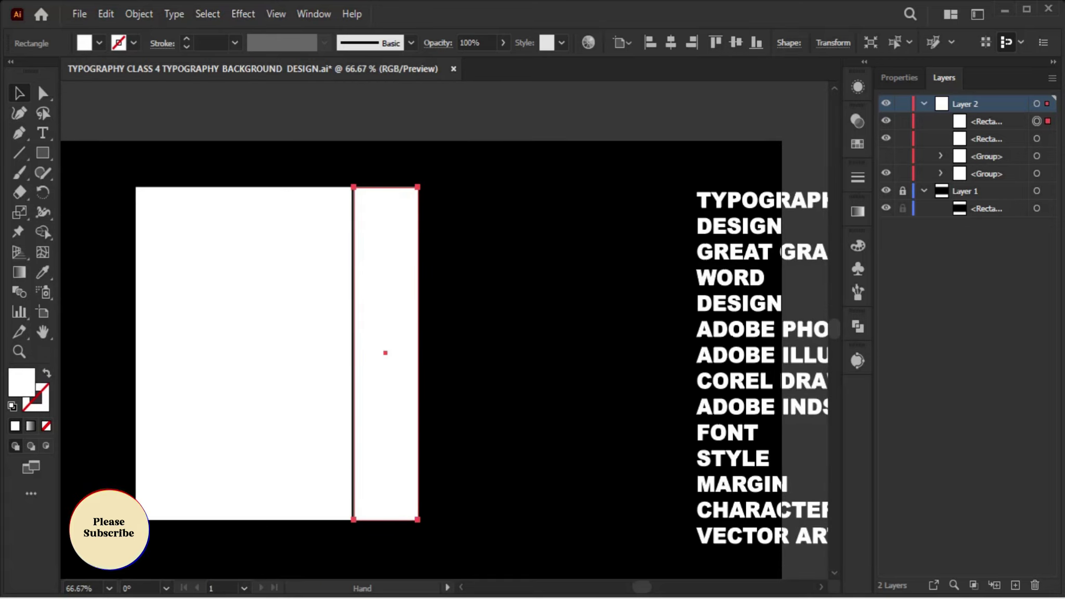
{"action": "scroll", "coordinate": [101, 121], "scroll_direction": "down", "scroll_amount": 1}
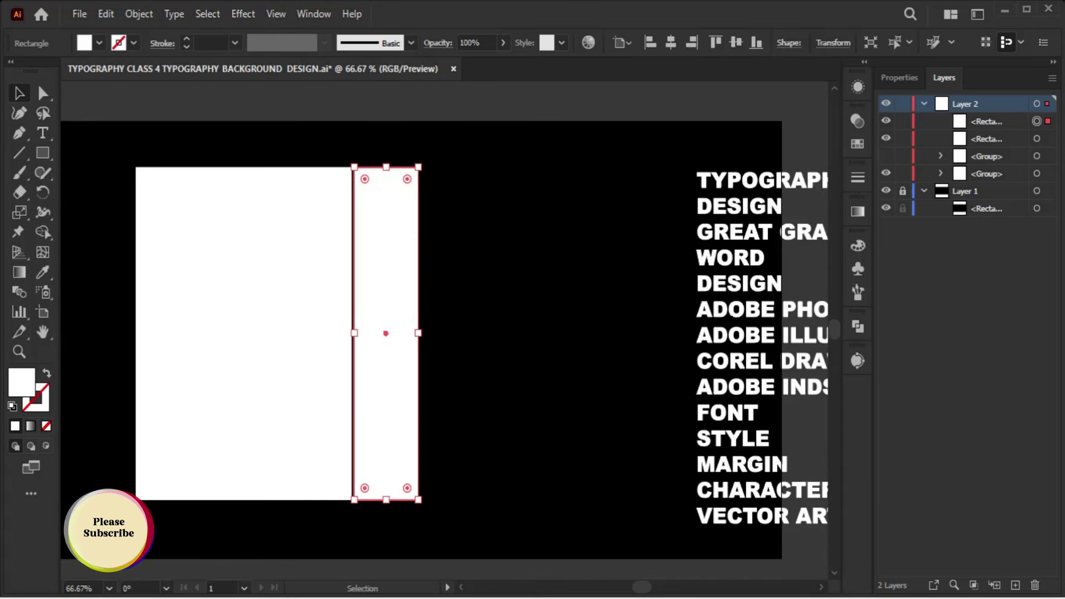
Pull the strip's right corners inward to slant it, then widen the side panel
{"action": "key", "text": "a"}
{"action": "scroll", "coordinate": [406, 312], "scroll_direction": "down", "scroll_amount": 1}
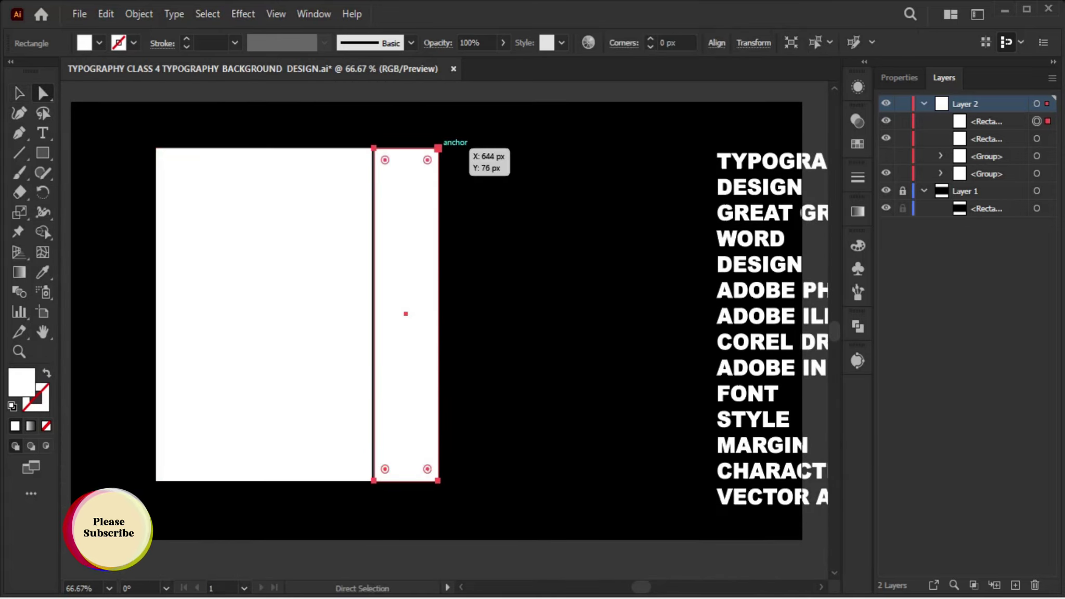
{"action": "left_click_drag", "start_coordinate": [438, 148], "coordinate": [407, 160]}
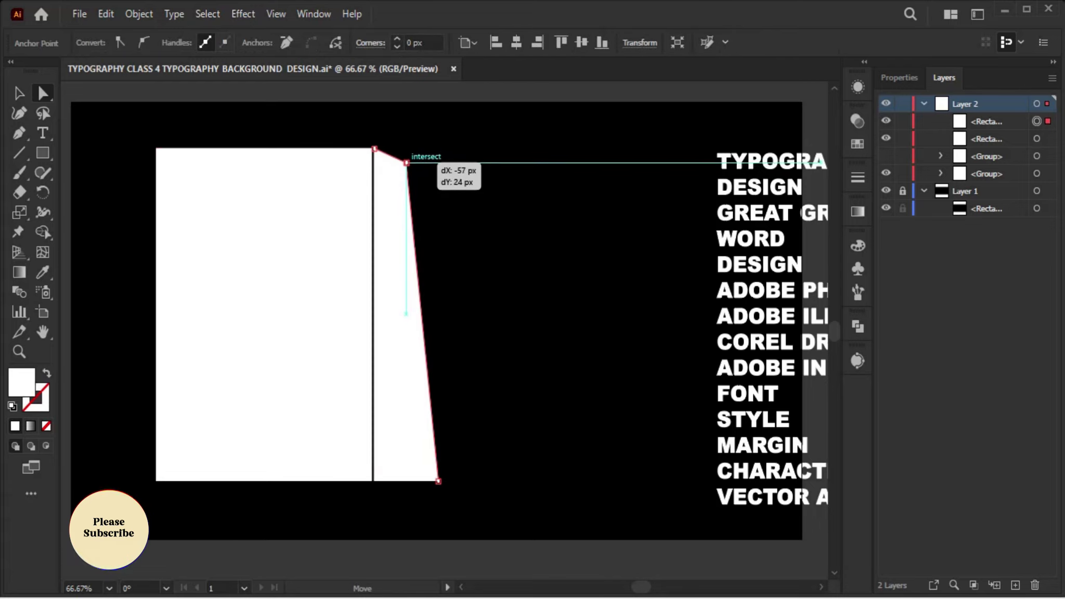
{"action": "left_click_drag", "start_coordinate": [407, 160], "coordinate": [407, 154]}
{"action": "left_click_drag", "start_coordinate": [438, 481], "coordinate": [407, 479]}
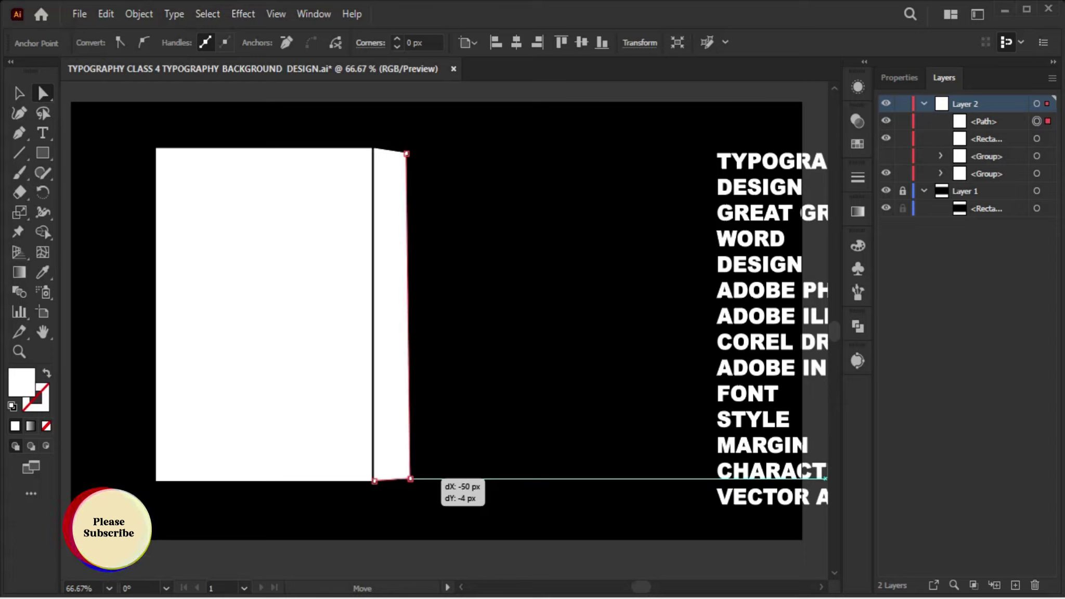
{"action": "left_click", "coordinate": [388, 312]}
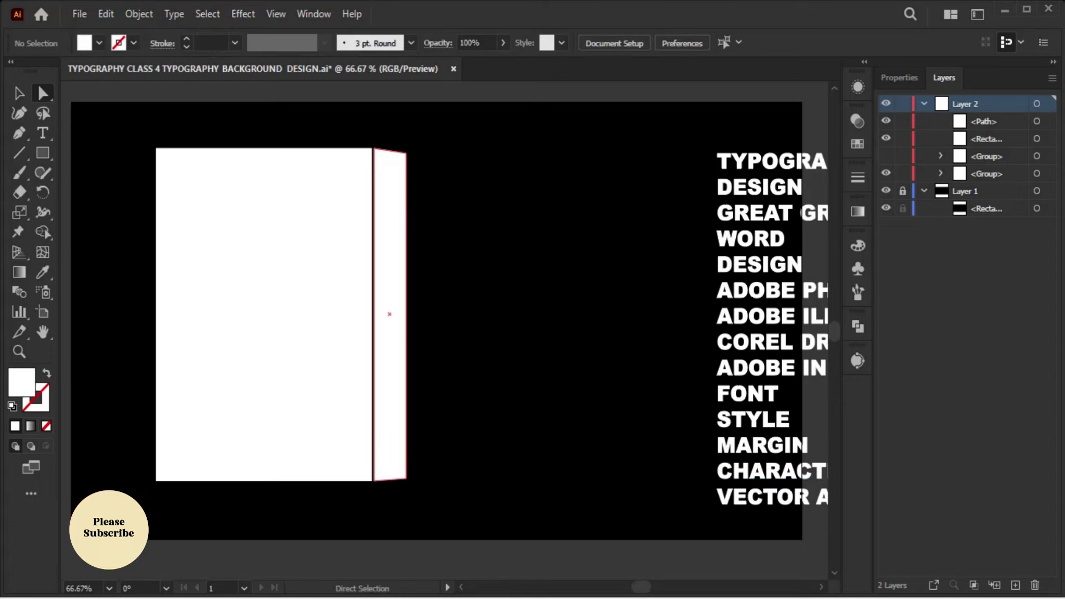
{"action": "key", "text": "v"}
{"action": "left_click_drag", "start_coordinate": [407, 312], "coordinate": [413, 313]}
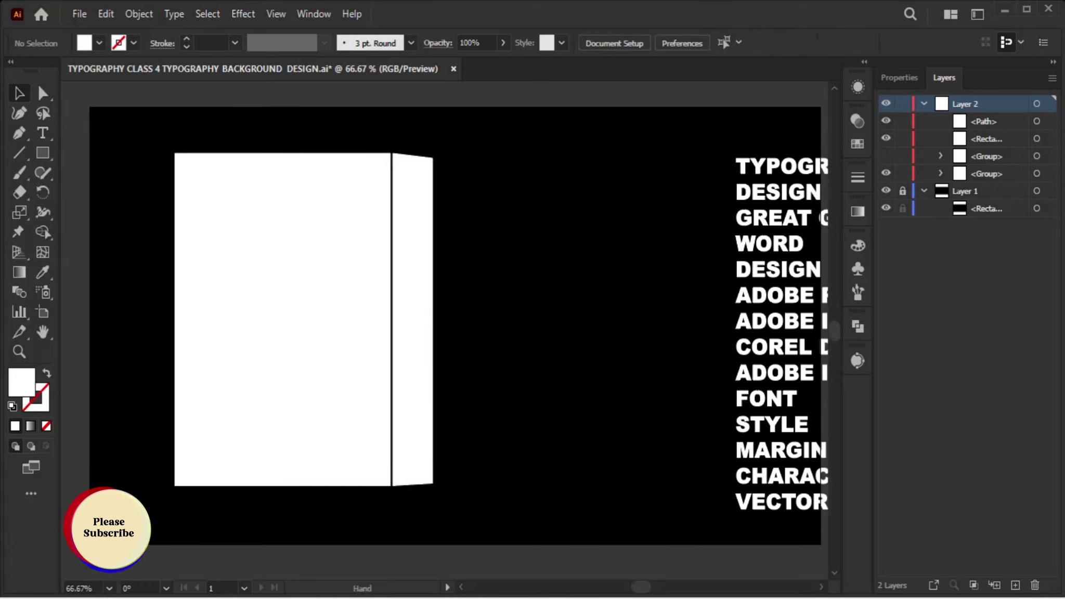
Narrow the front face and pull the side panel's right corners further inward
{"action": "left_click", "coordinate": [291, 312]}
{"action": "left_click_drag", "start_coordinate": [174, 319], "coordinate": [217, 319]}
{"action": "left_click", "coordinate": [411, 319]}
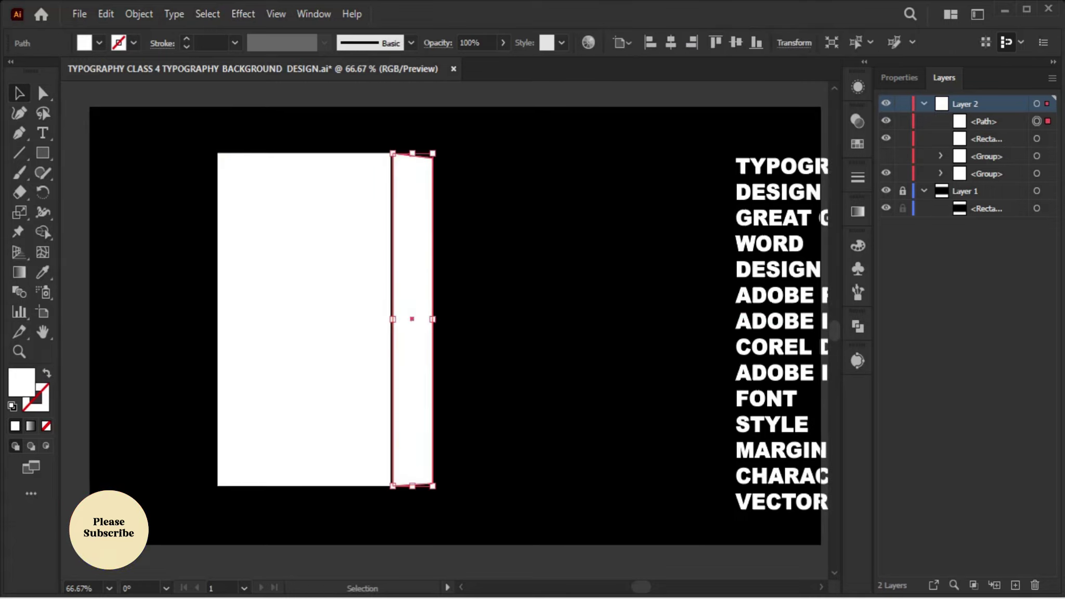
{"action": "left_click", "coordinate": [572, 313]}
{"action": "key", "text": "a"}
{"action": "left_click_drag", "start_coordinate": [428, 139], "coordinate": [421, 141]}
{"action": "mouse_move", "coordinate": [429, 462]}
{"action": "left_mouse_down"}
{"action": "mouse_move", "coordinate": [423, 445]}
{"action": "mouse_move", "coordinate": [421, 454]}
{"action": "left_mouse_up"}
{"action": "left_click", "coordinate": [495, 390]}
{"action": "left_click", "coordinate": [403, 300]}
{"action": "key", "text": "v"}
{"action": "left_click_drag", "start_coordinate": [422, 300], "coordinate": [416, 301]}
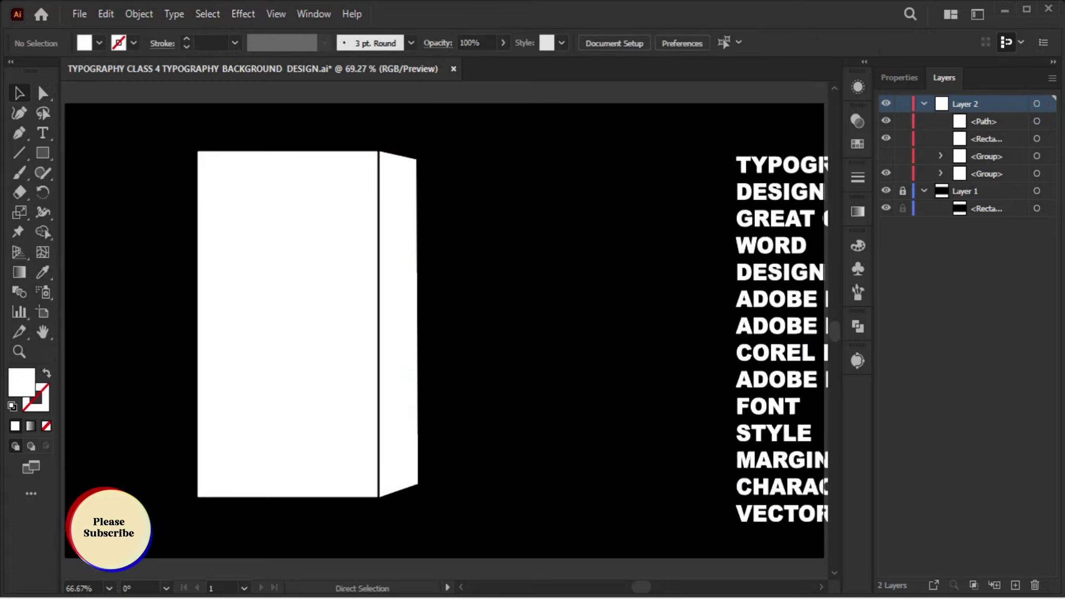
Trim the front face's left edge, lock both box faces, and move the word list left onto the artboard
{"action": "left_click", "coordinate": [198, 324]}
{"action": "left_click_drag", "start_coordinate": [198, 323], "coordinate": [209, 324]}
{"action": "key", "text": "ctrl+shift+a"}
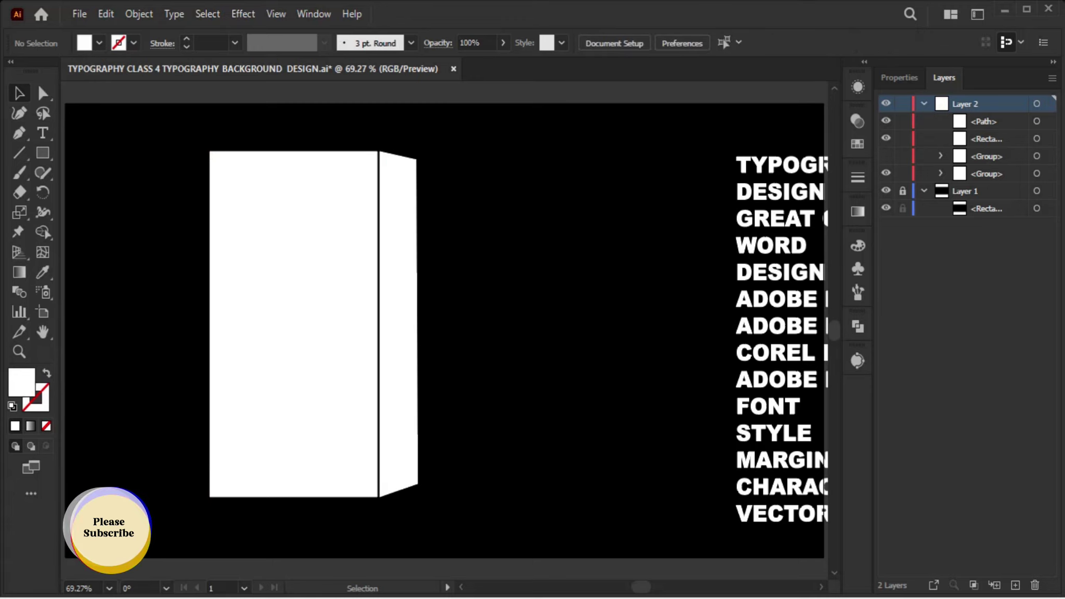
{"action": "scroll", "coordinate": [444, 321], "scroll_direction": "down", "scroll_amount": 1}
{"action": "left_click", "coordinate": [294, 305]}
{"action": "key", "text": "ctrl+shift+a"}
{"action": "left_click", "coordinate": [294, 304]}
{"action": "left_click", "coordinate": [380, 256], "text": "shift"}
{"action": "left_click", "coordinate": [903, 138]}
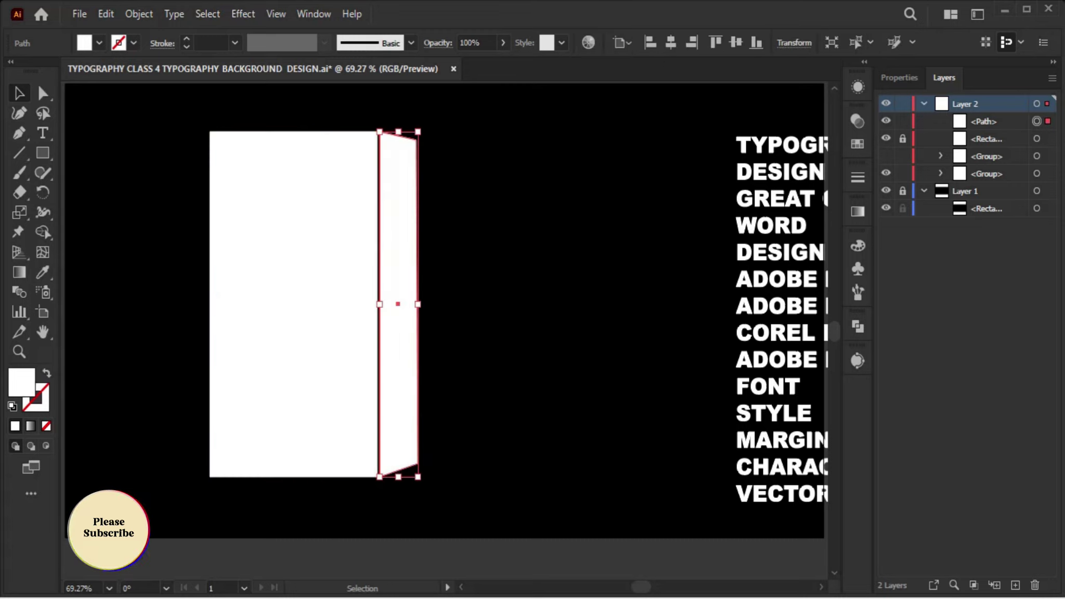
{"action": "key", "text": "ctrl+shift+a"}
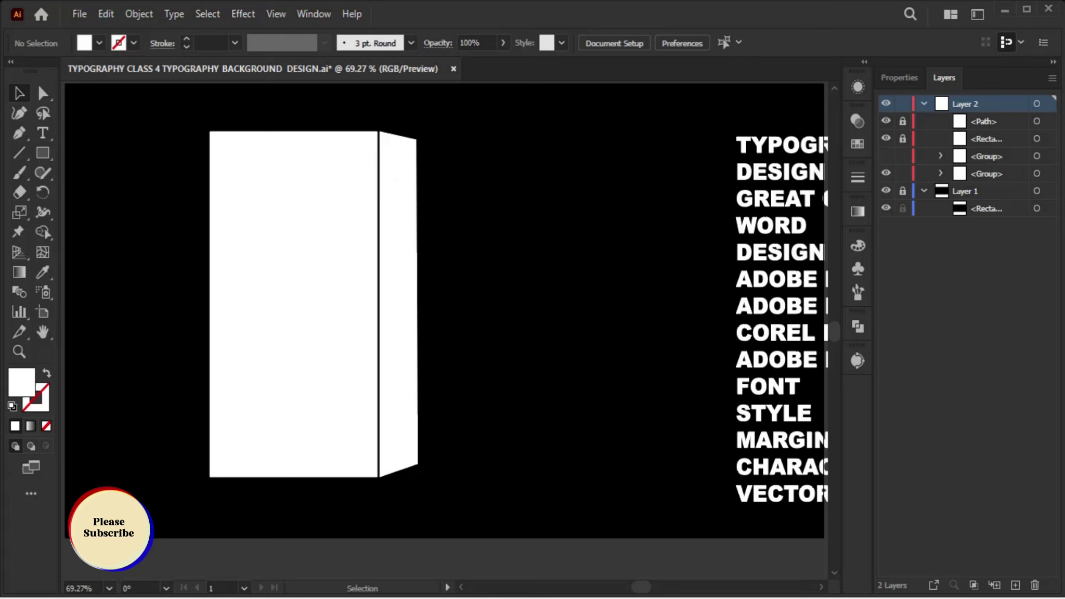
{"action": "left_click_drag", "start_coordinate": [757, 140], "coordinate": [533, 151]}
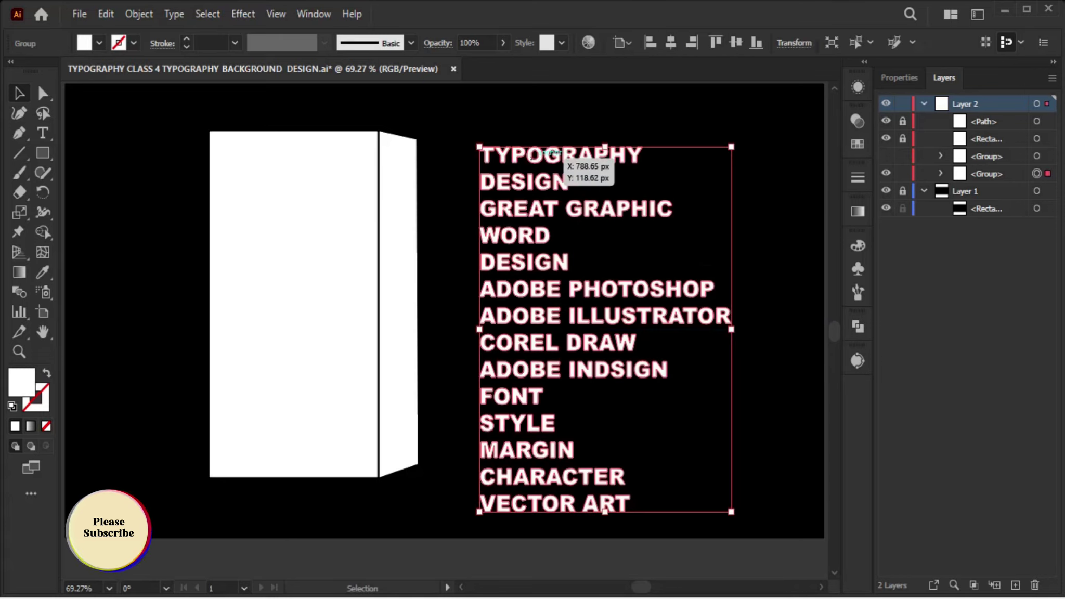
Ungroup the bold word list into separate words and deselect it
{"action": "right_click", "coordinate": [530, 156]}
{"action": "left_click", "coordinate": [582, 300]}
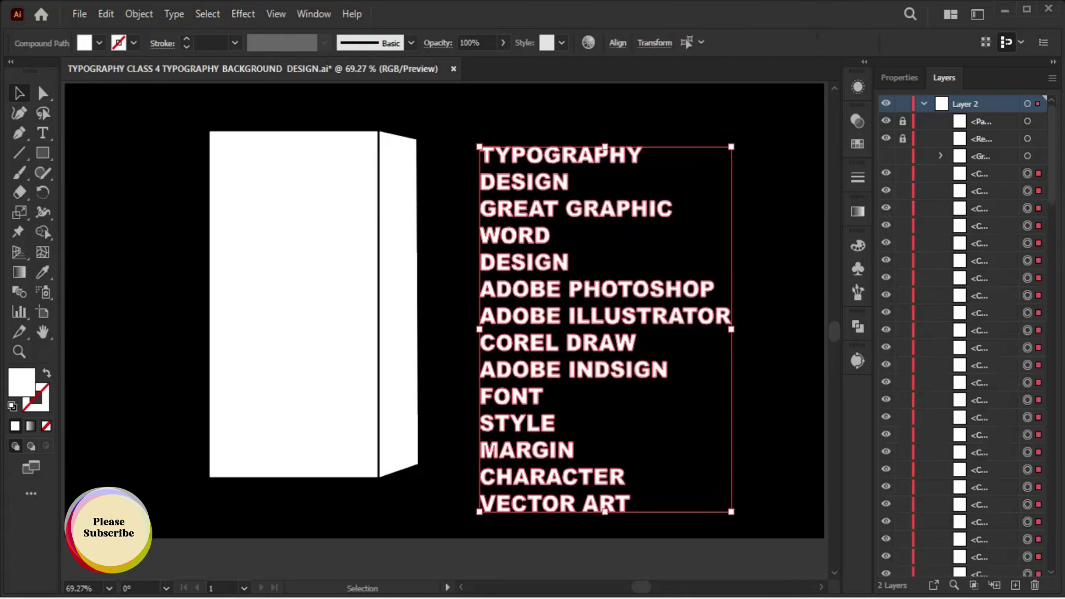
{"action": "key", "text": "ctrl+shift+a"}
Check that each word from TYPOGRAPHY down to FONT is now a separate object
{"action": "left_click", "coordinate": [560, 155]}
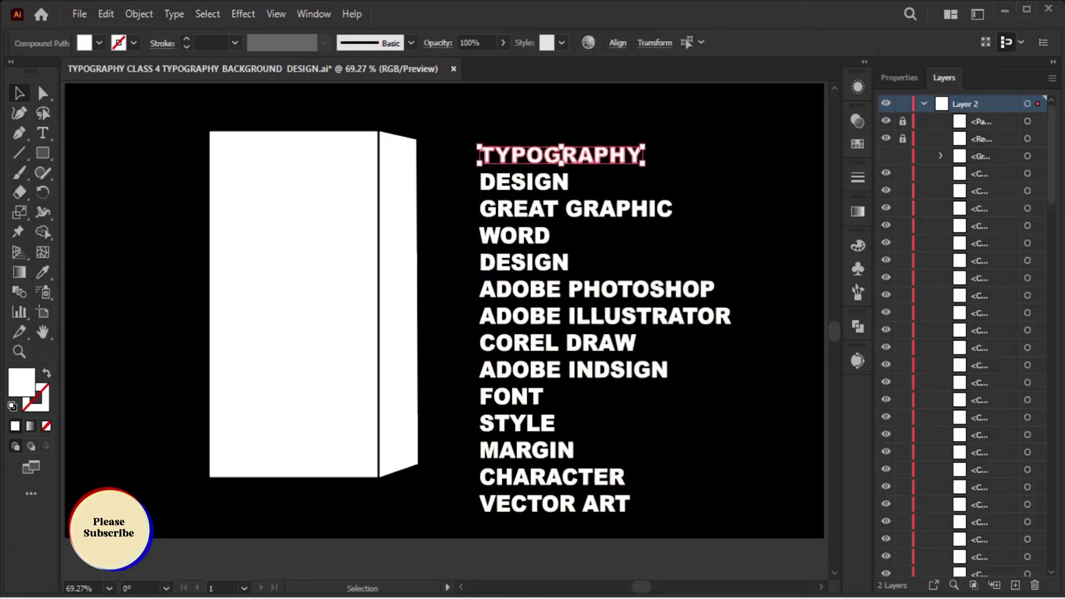
{"action": "key", "text": "a"}
{"action": "key", "text": "v"}
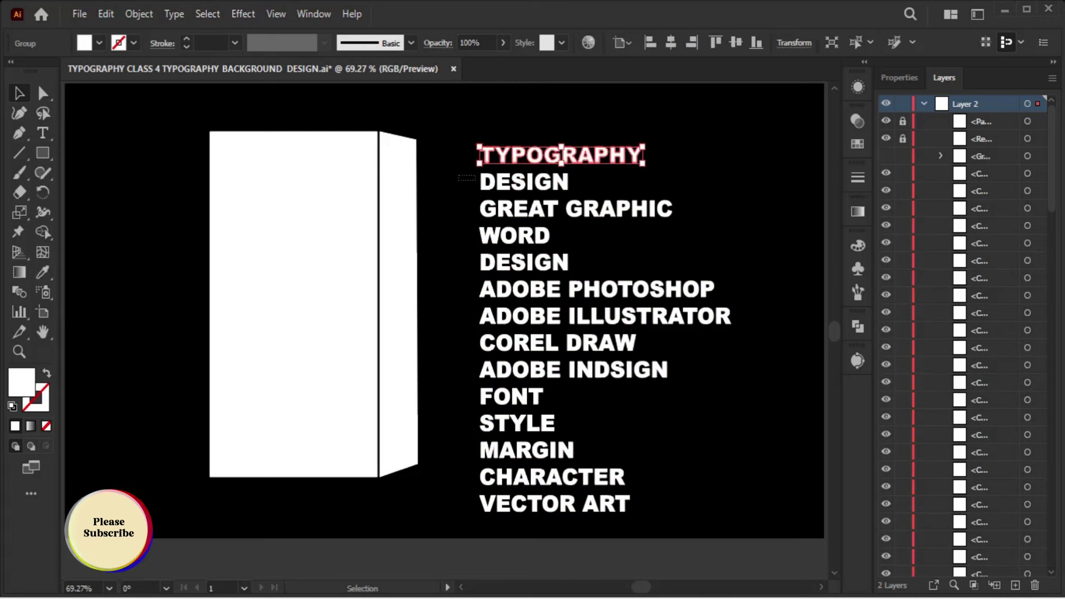
{"action": "left_click", "coordinate": [524, 182]}
{"action": "key", "text": "a"}
{"action": "key", "text": "v"}
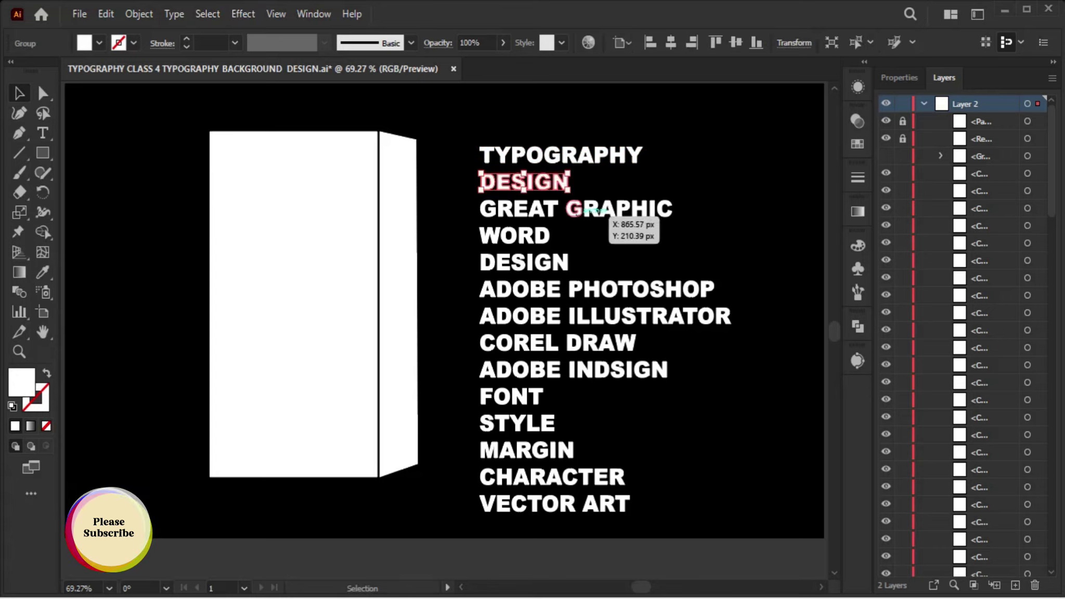
{"action": "left_click", "coordinate": [576, 209]}
{"action": "key", "text": "a"}
{"action": "key", "text": "v"}
{"action": "left_click", "coordinate": [514, 235]}
{"action": "key", "text": "a"}
{"action": "left_click", "coordinate": [525, 262]}
{"action": "left_click", "coordinate": [596, 289]}
{"action": "key", "text": "a"}
{"action": "key", "text": "v"}
{"action": "left_click", "coordinate": [605, 316]}
{"action": "left_click", "coordinate": [557, 343]}
{"action": "left_click", "coordinate": [574, 370]}
{"action": "left_click", "coordinate": [511, 397]}
Check the remaining words STYLE, MARGIN, CHARACTER and VECTOR ART individually
{"action": "key", "text": "g"}
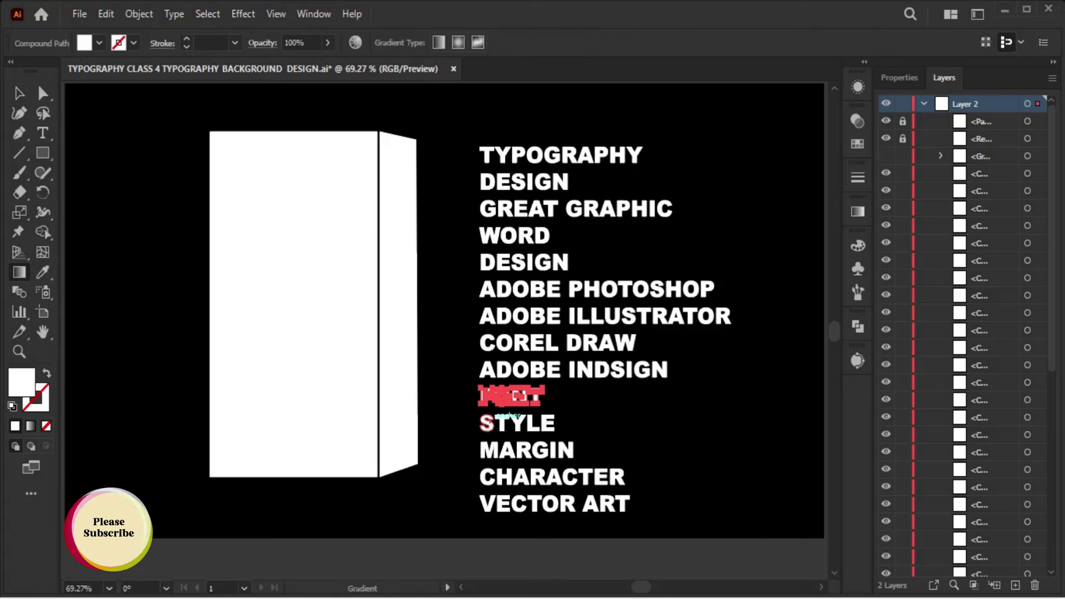
{"action": "key", "text": "v"}
{"action": "left_click", "coordinate": [518, 423]}
{"action": "key", "text": "a"}
{"action": "key", "text": "v"}
{"action": "left_click", "coordinate": [512, 397]}
{"action": "key", "text": "a"}
{"action": "key", "text": "v"}
{"action": "left_click", "coordinate": [573, 370]}
{"action": "left_click", "coordinate": [525, 450]}
{"action": "left_click", "coordinate": [543, 477]}
{"action": "left_click", "coordinate": [554, 504]}
{"action": "left_click", "coordinate": [544, 477]}
{"action": "left_click", "coordinate": [525, 450]}
{"action": "left_click", "coordinate": [676, 450]}
{"action": "left_click", "coordinate": [518, 423]}
Nudge TYPOGRAPHY 9 px left and 6 px up, then select all the words
{"action": "left_click", "coordinate": [645, 346]}
{"action": "left_click_drag", "start_coordinate": [562, 153], "coordinate": [555, 152]}
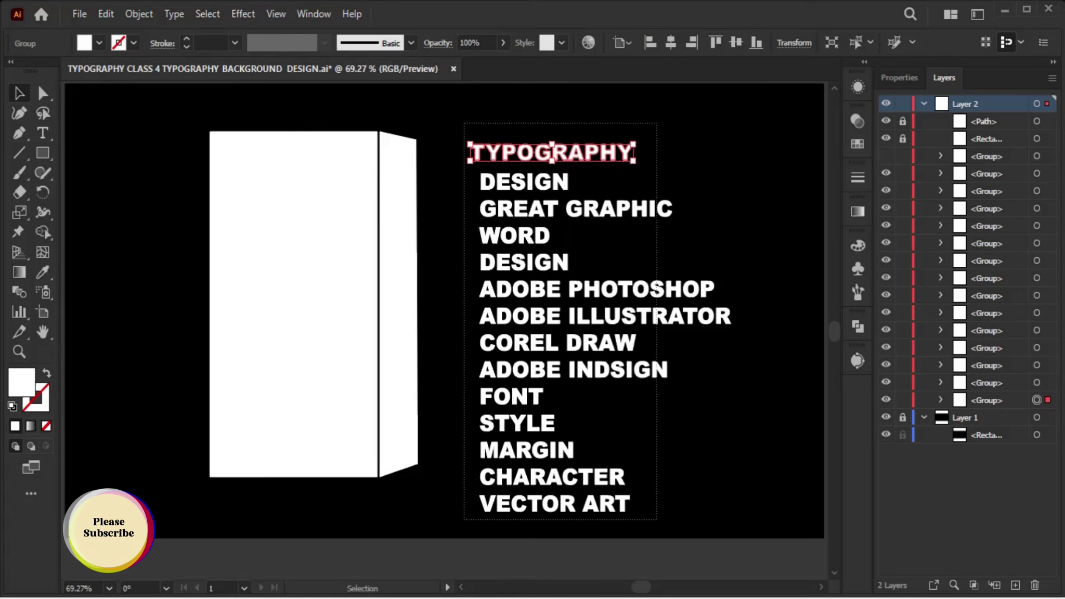
{"action": "key", "text": "ctrl+a"}
Fill every word with red FC0000, then reposition TYPOGRAPHY
{"action": "type", "text": "FC0000"}
{"action": "key", "text": "Return"}
{"action": "key", "text": "ctrl+shift+a"}
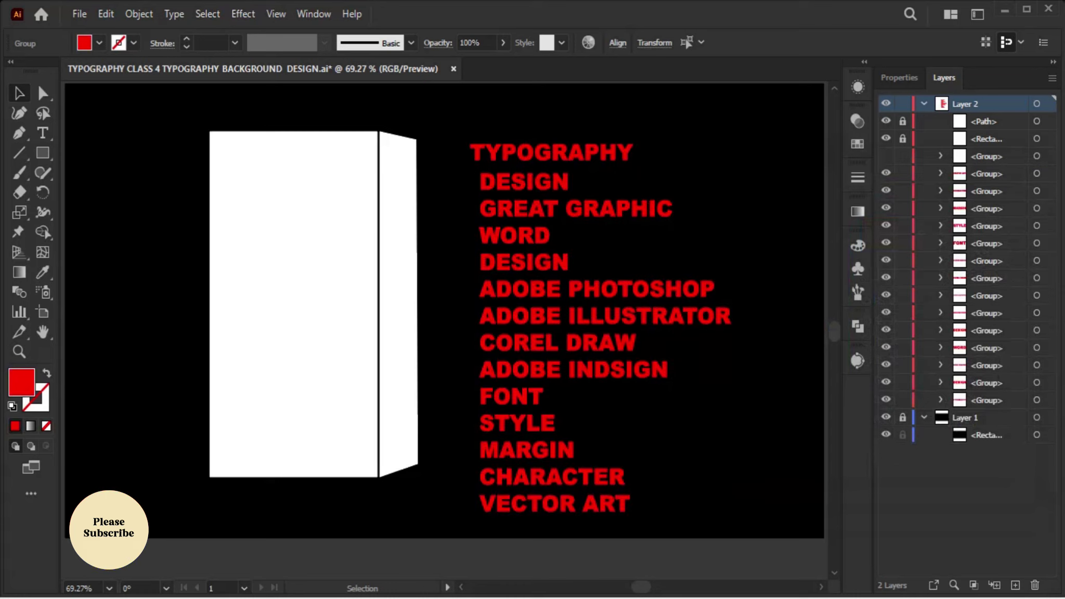
{"action": "left_click_drag", "start_coordinate": [416, 312], "coordinate": [523, 338]}
{"action": "left_click_drag", "start_coordinate": [587, 140], "coordinate": [618, 229]}
{"action": "left_click_drag", "start_coordinate": [723, 489], "coordinate": [723, 489]}
{"action": "mouse_move", "coordinate": [628, 168]}
{"action": "left_mouse_down"}
{"action": "mouse_move", "coordinate": [395, 157]}
{"action": "mouse_move", "coordinate": [727, 167]}
{"action": "left_mouse_up"}
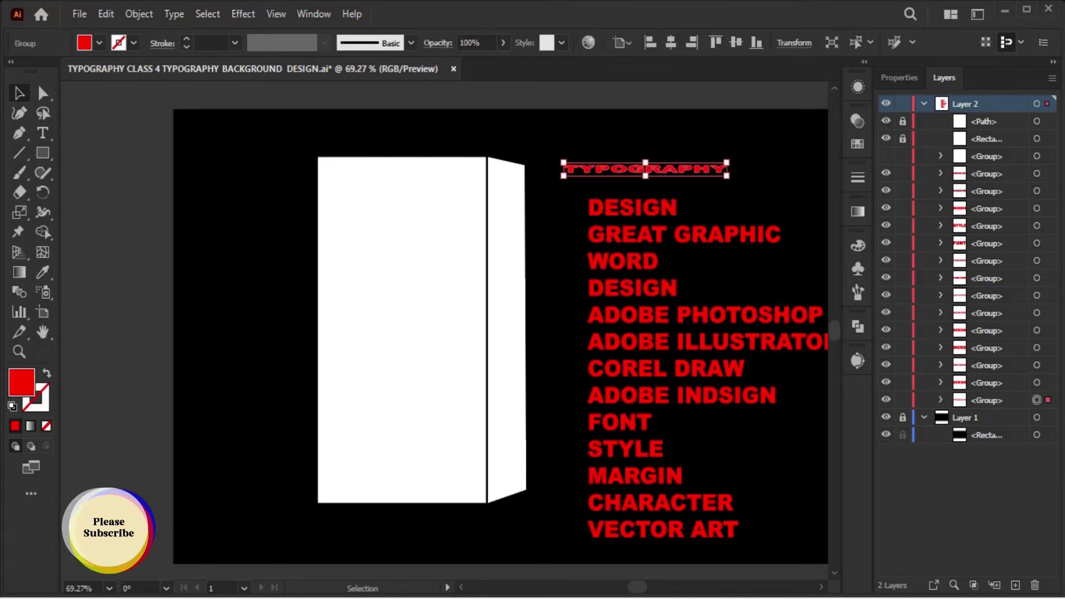
{"action": "key", "text": "ctrl+shift+a"}
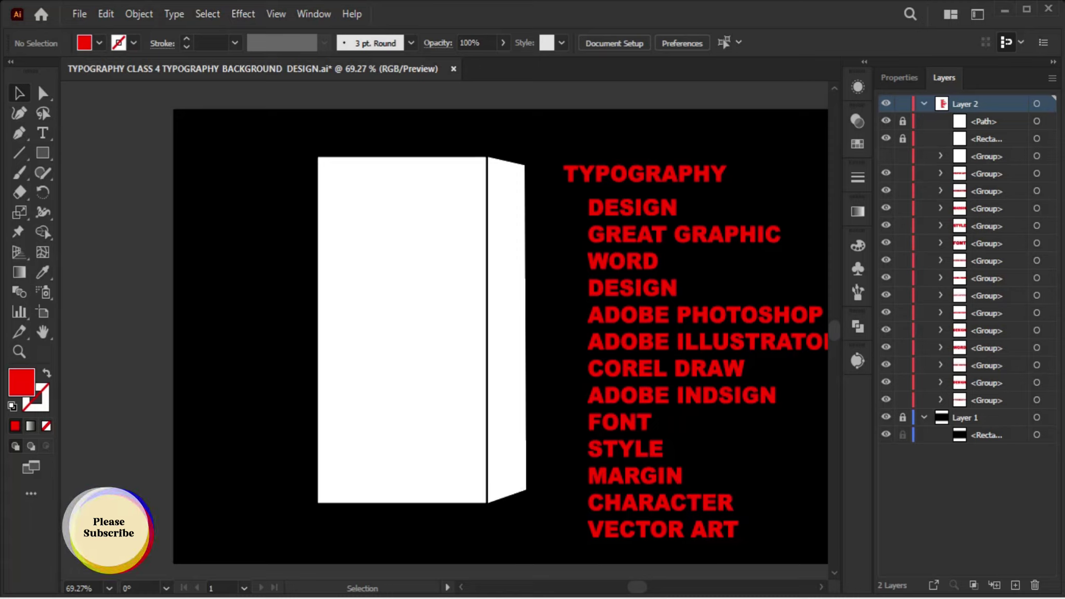
Send the box's side path and front rectangle beneath all the word groups in Layer 2
{"action": "left_click", "coordinate": [887, 121]}
{"action": "left_click", "coordinate": [886, 138]}
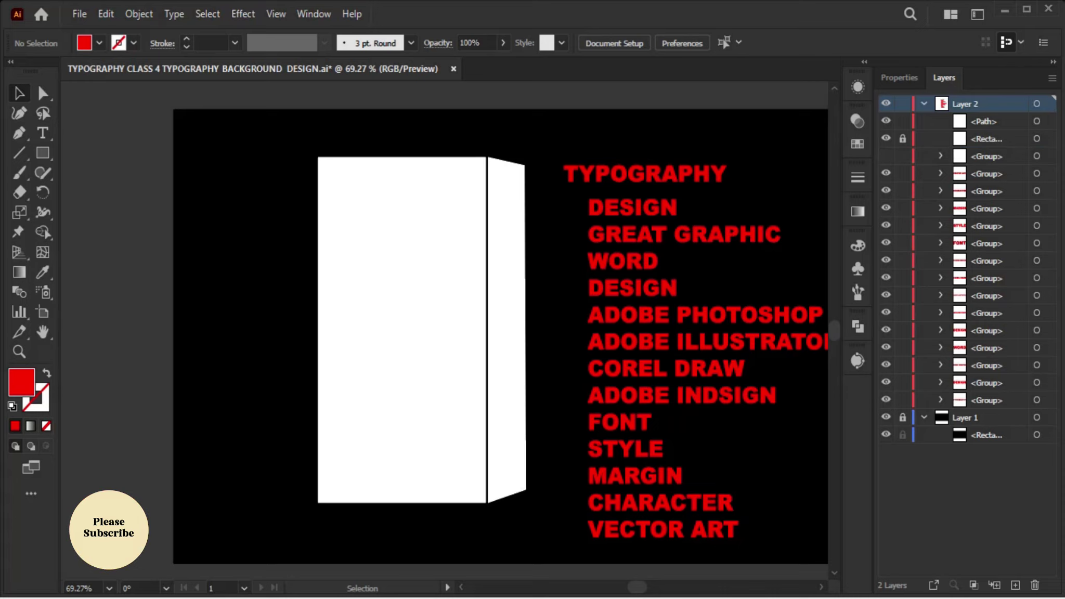
{"action": "left_click", "coordinate": [983, 122]}
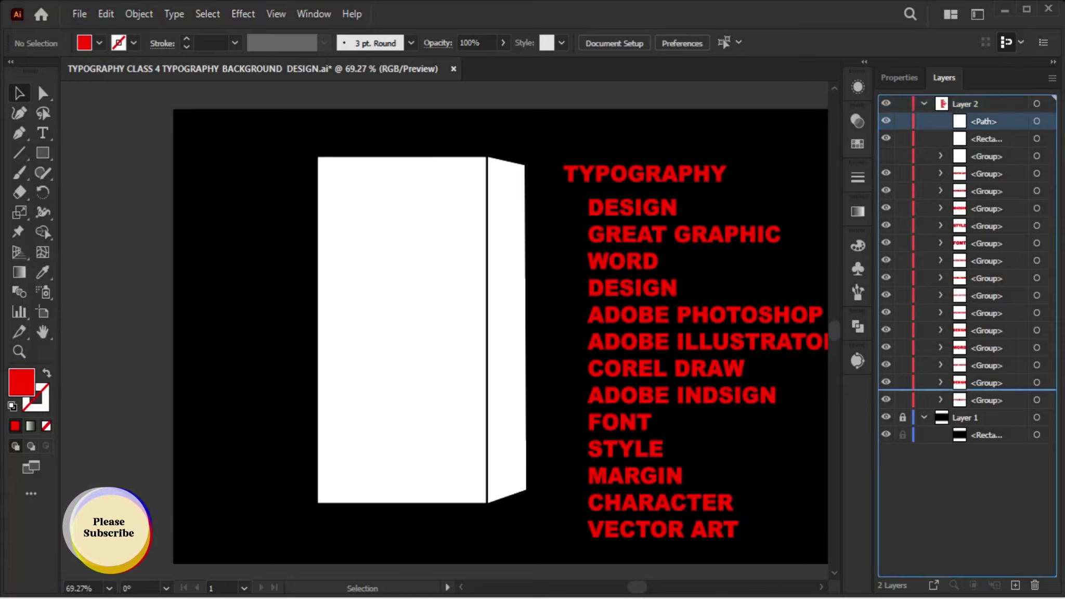
{"action": "key", "text": "ctrl+shift+bracketleft"}
{"action": "left_click_drag", "start_coordinate": [983, 121], "coordinate": [983, 164]}
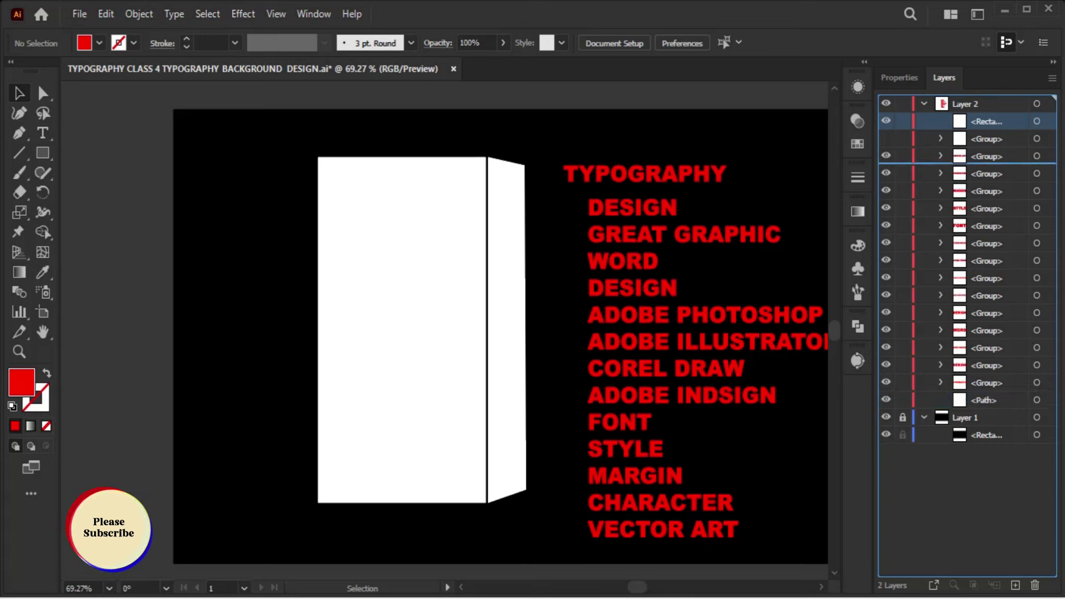
{"action": "left_click_drag", "start_coordinate": [987, 122], "coordinate": [983, 406]}
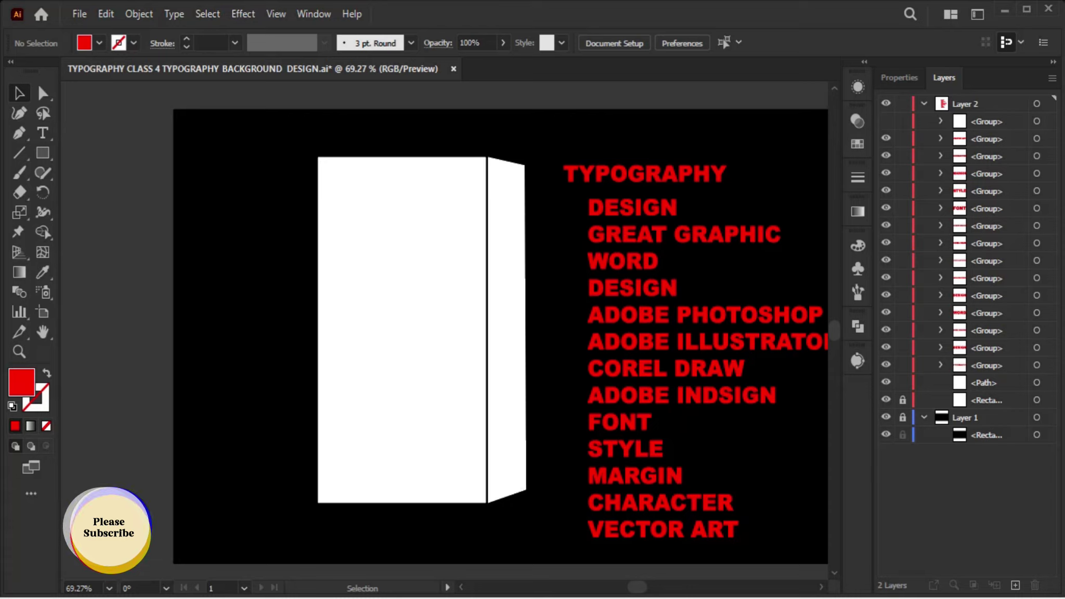
Place TYPOGRAPHY in the top-left corner of the box front, narrowed to fit
{"action": "left_click_drag", "start_coordinate": [636, 174], "coordinate": [398, 172]}
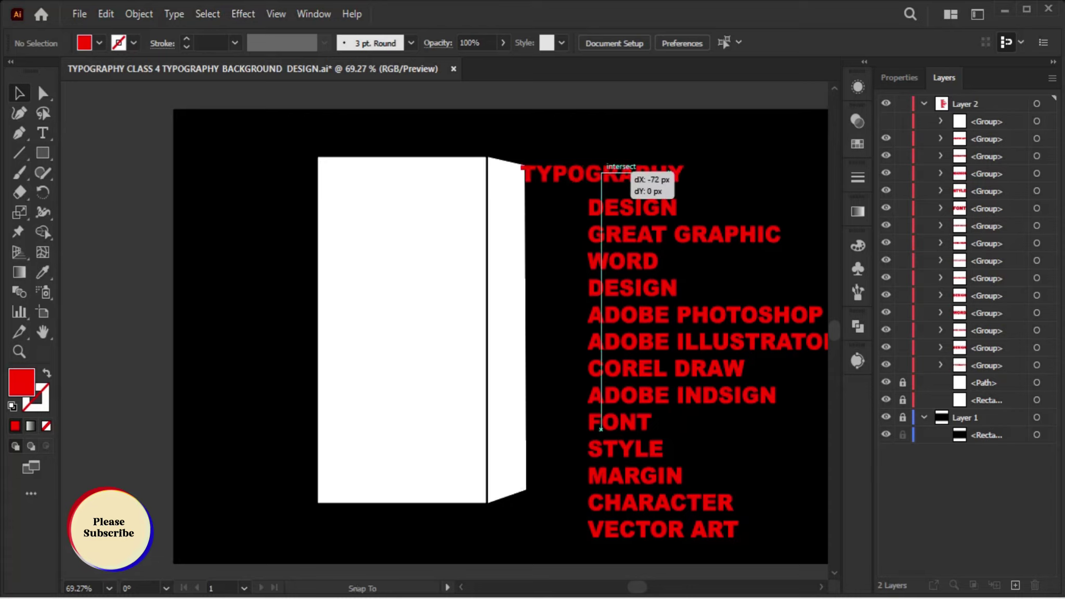
{"action": "key", "text": "ctrl+equal"}
{"action": "key", "text": "ctrl+equal"}
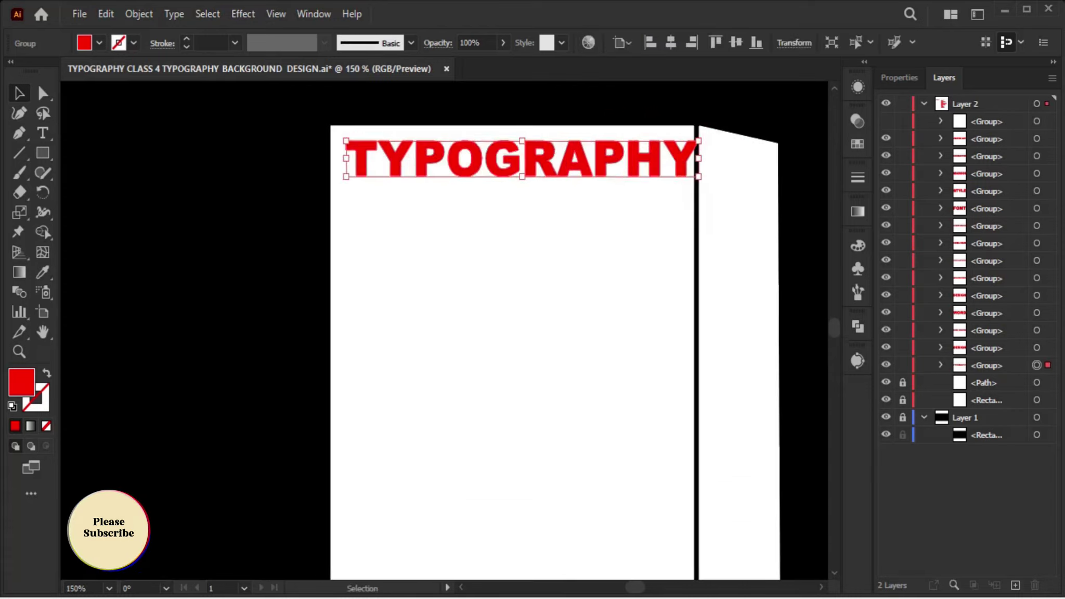
{"action": "mouse_move", "coordinate": [679, 219]}
{"action": "left_mouse_down"}
{"action": "mouse_move", "coordinate": [578, 224]}
{"action": "mouse_move", "coordinate": [618, 238]}
{"action": "left_mouse_up"}
{"action": "left_click_drag", "start_coordinate": [530, 216], "coordinate": [519, 215]}
{"action": "key", "text": "ctrl+shift+a"}
{"action": "key", "text": "ctrl+minus"}
{"action": "key", "text": "ctrl+minus"}
Stack DESIGN and FONT right-aligned beneath TYPOGRAPHY on the box front
{"action": "left_click_drag", "start_coordinate": [696, 223], "coordinate": [478, 217]}
{"action": "mouse_move", "coordinate": [728, 424]}
{"action": "left_mouse_down"}
{"action": "mouse_move", "coordinate": [574, 201]}
{"action": "mouse_move", "coordinate": [515, 192]}
{"action": "mouse_move", "coordinate": [450, 237]}
{"action": "left_mouse_up"}
{"action": "scroll", "coordinate": [449, 198], "scroll_direction": "up", "scroll_amount": 2}
{"action": "left_click_drag", "start_coordinate": [335, 203], "coordinate": [453, 195]}
{"action": "left_click_drag", "start_coordinate": [443, 278], "coordinate": [477, 261]}
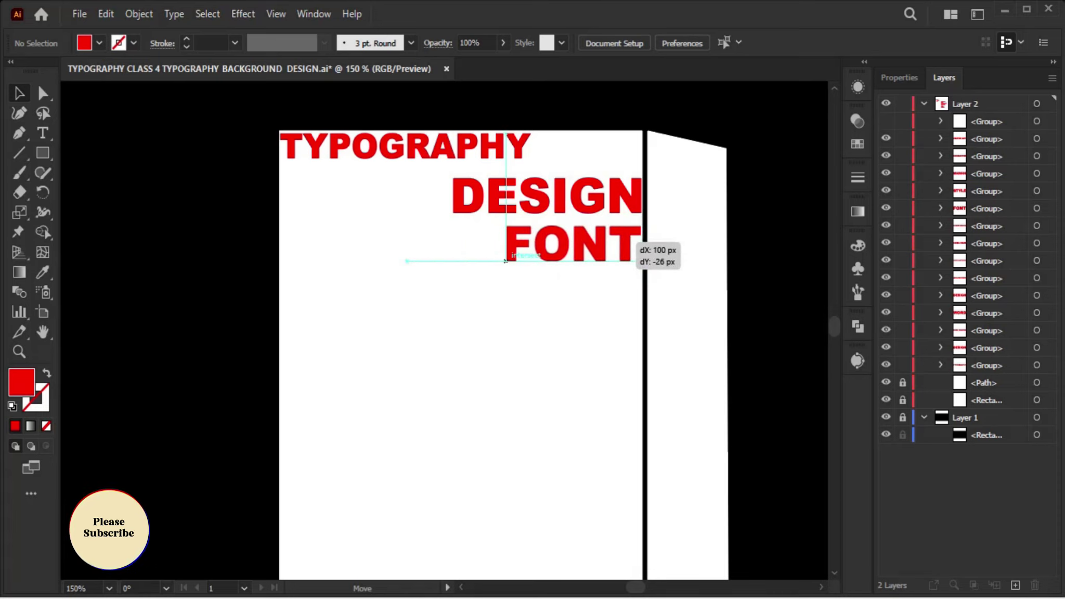
{"action": "left_click_drag", "start_coordinate": [477, 260], "coordinate": [505, 262]}
{"action": "key", "text": "ctrl+minus"}
{"action": "key", "text": "ctrl+minus"}
{"action": "key", "text": "ctrl+minus"}
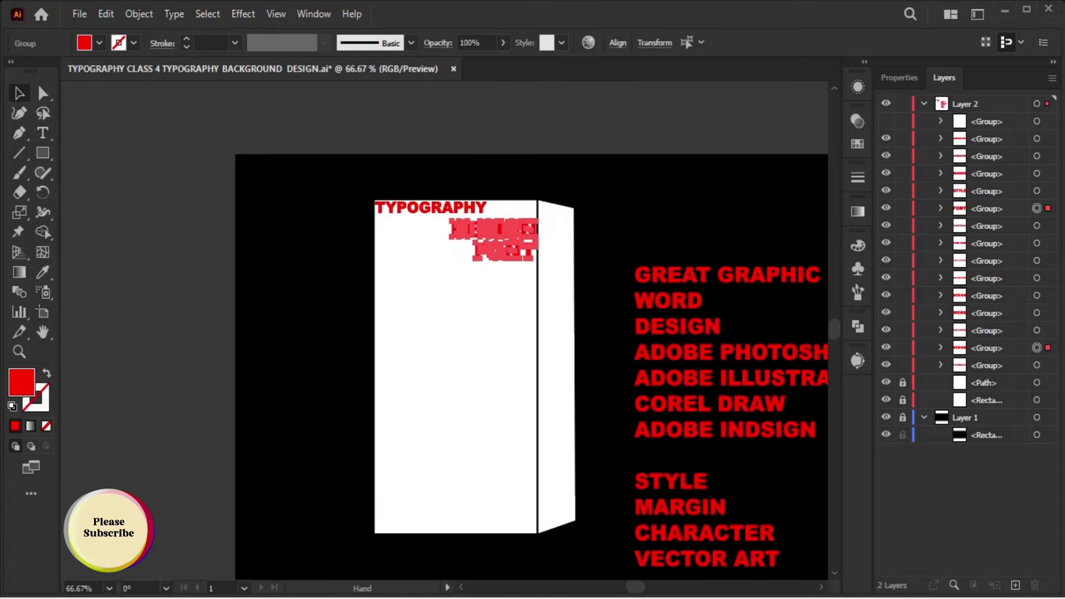
{"action": "key", "text": "ctrl+minus"}
{"action": "left_click_drag", "start_coordinate": [640, 275], "coordinate": [550, 238]}
Undo the GREAT GRAPHIC move, unhide the spare Arial Regular word list and shift it right
{"action": "key", "text": "ctrl+z"}
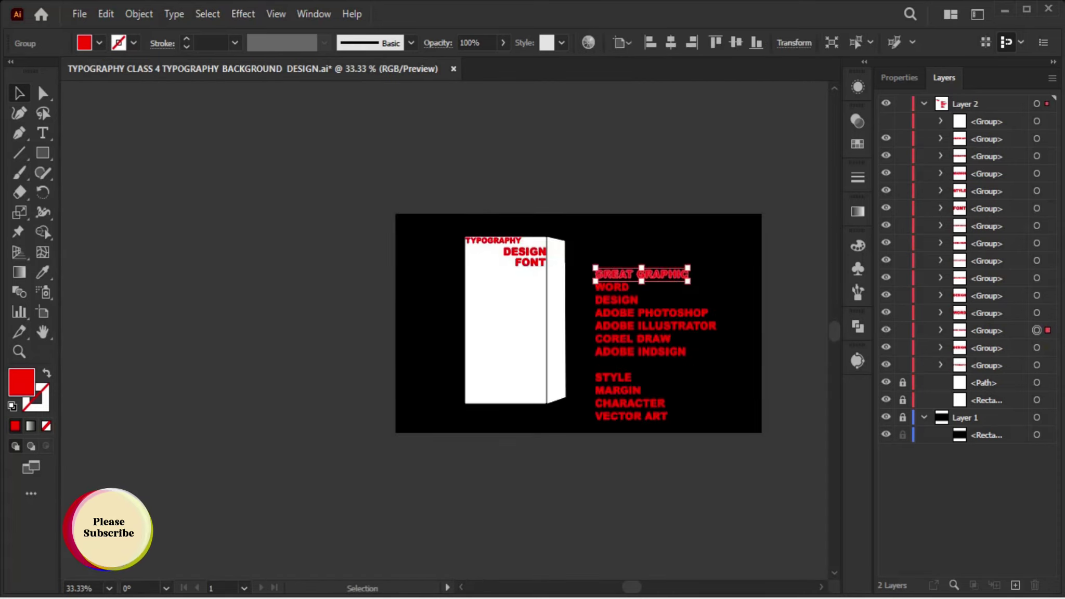
{"action": "key", "text": "ctrl+shift+a"}
{"action": "left_click_drag", "start_coordinate": [572, 313], "coordinate": [488, 267]}
{"action": "left_click", "coordinate": [886, 121]}
{"action": "mouse_move", "coordinate": [572, 234]}
{"action": "left_mouse_down"}
{"action": "mouse_move", "coordinate": [498, 185]}
{"action": "mouse_move", "coordinate": [608, 177]}
{"action": "left_mouse_up"}
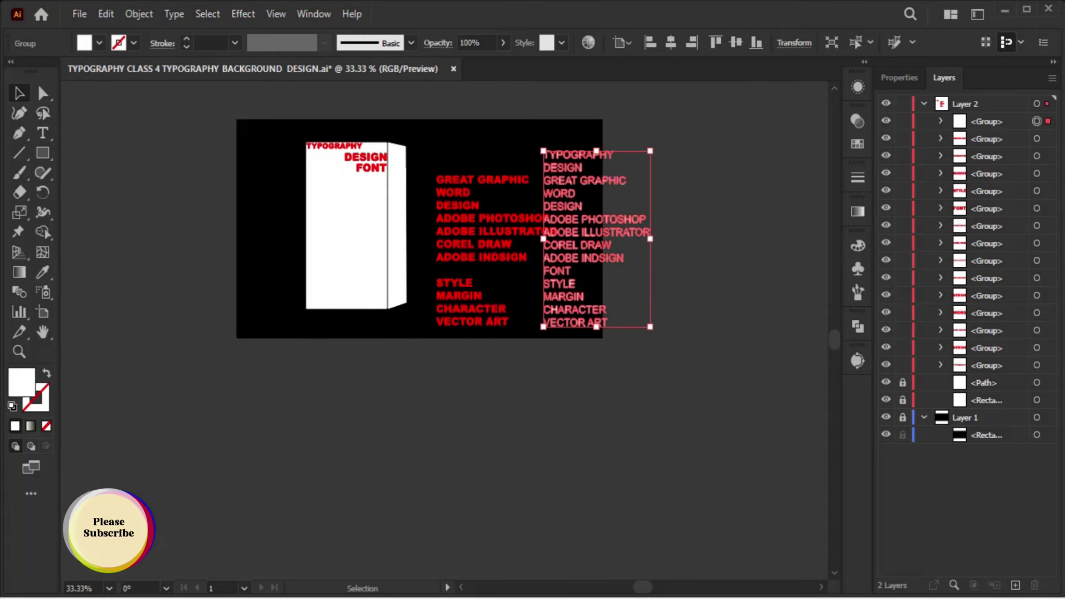
{"action": "left_click", "coordinate": [139, 14]}
{"action": "left_click", "coordinate": [139, 14]}
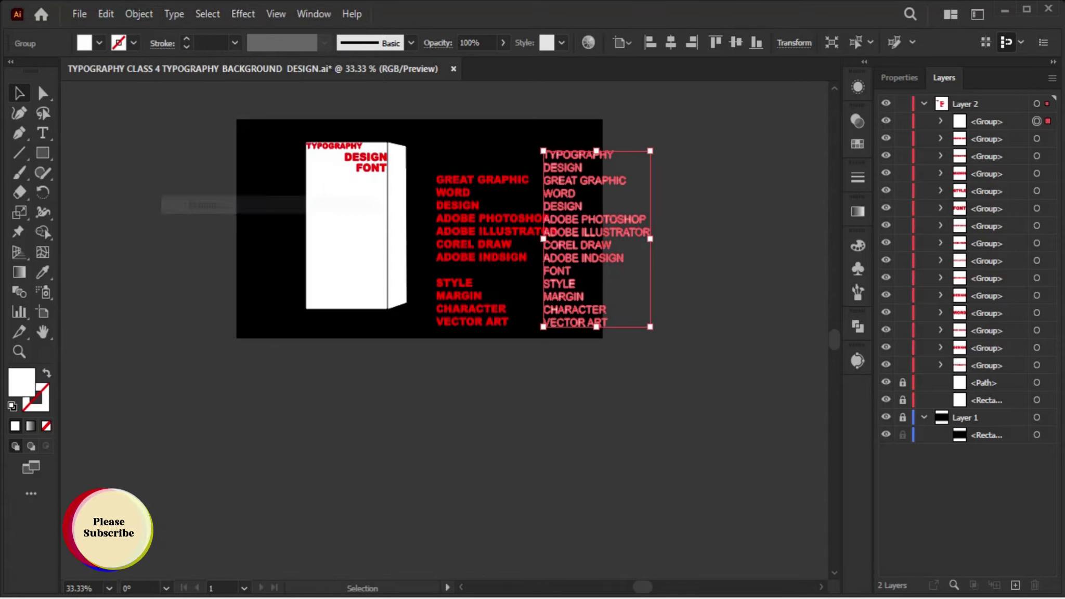
{"action": "left_click_drag", "start_coordinate": [598, 213], "coordinate": [628, 223]}
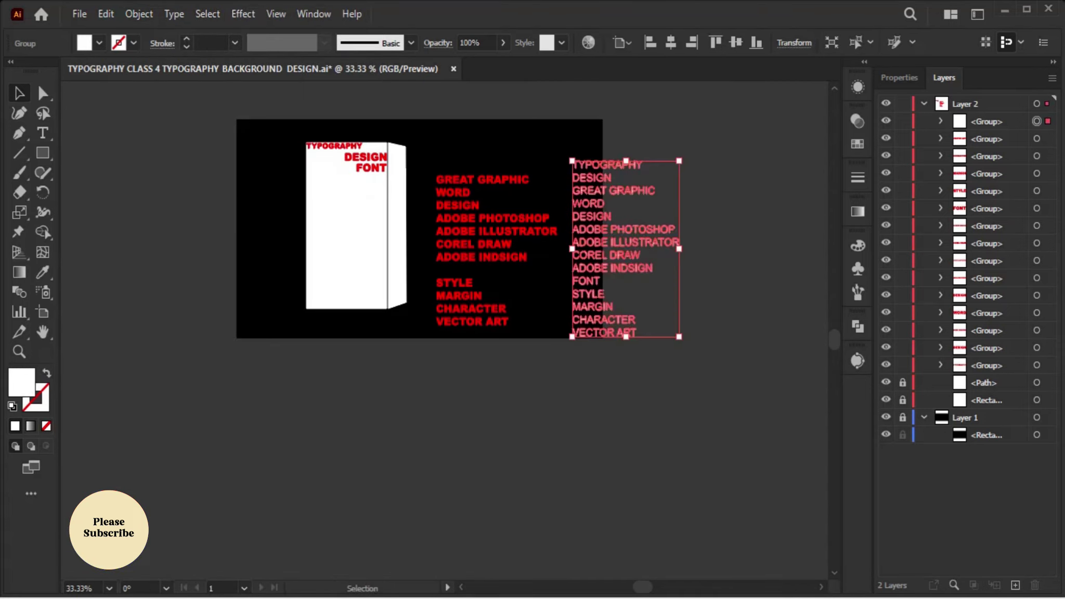
Colour the spare word list red (FC0000) in the Color Picker
{"action": "double_click", "coordinate": [22, 382]}
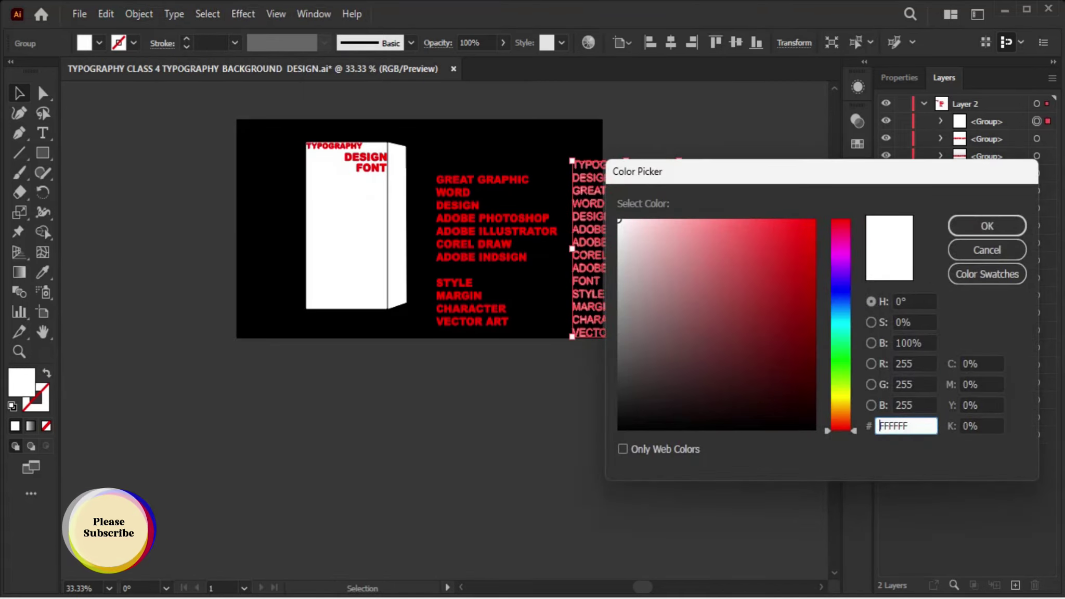
{"action": "left_click", "coordinate": [815, 223]}
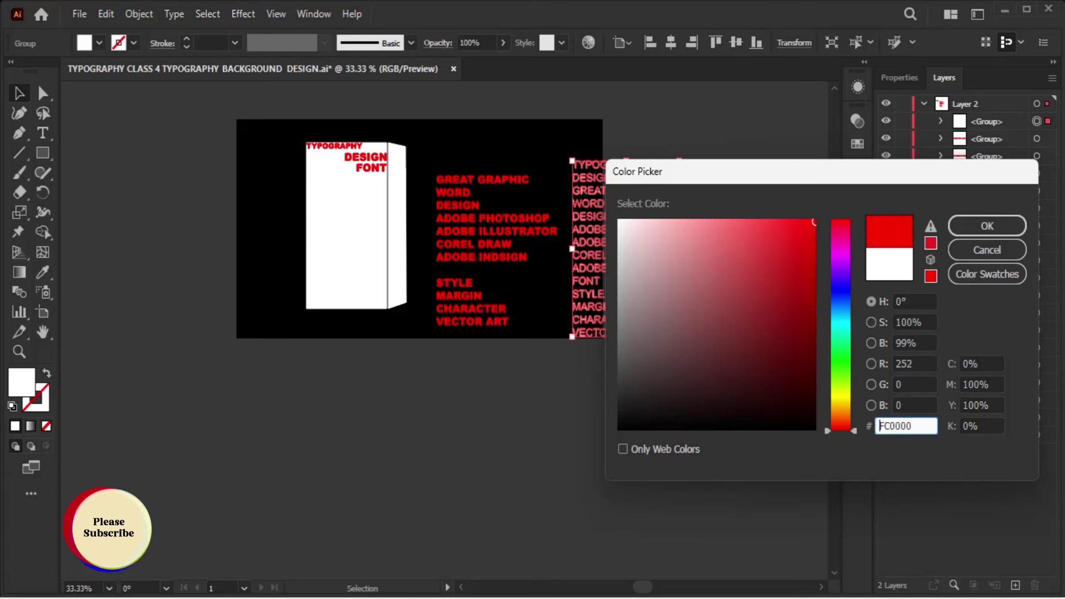
{"action": "left_click", "coordinate": [988, 226]}
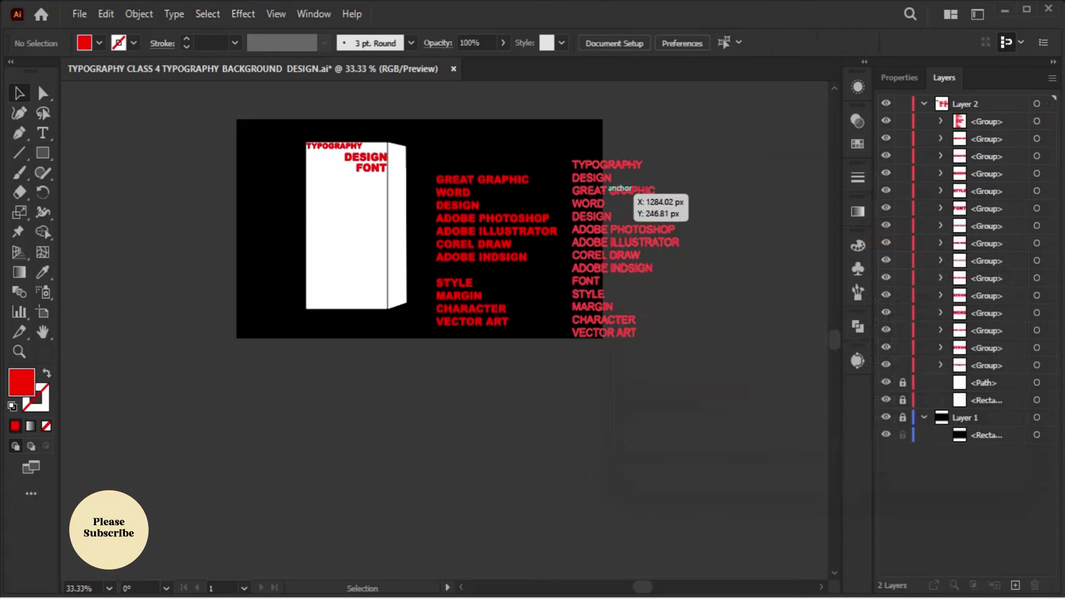
Ungroup the outlined right-hand word list and deselect it
{"action": "right_click", "coordinate": [593, 208]}
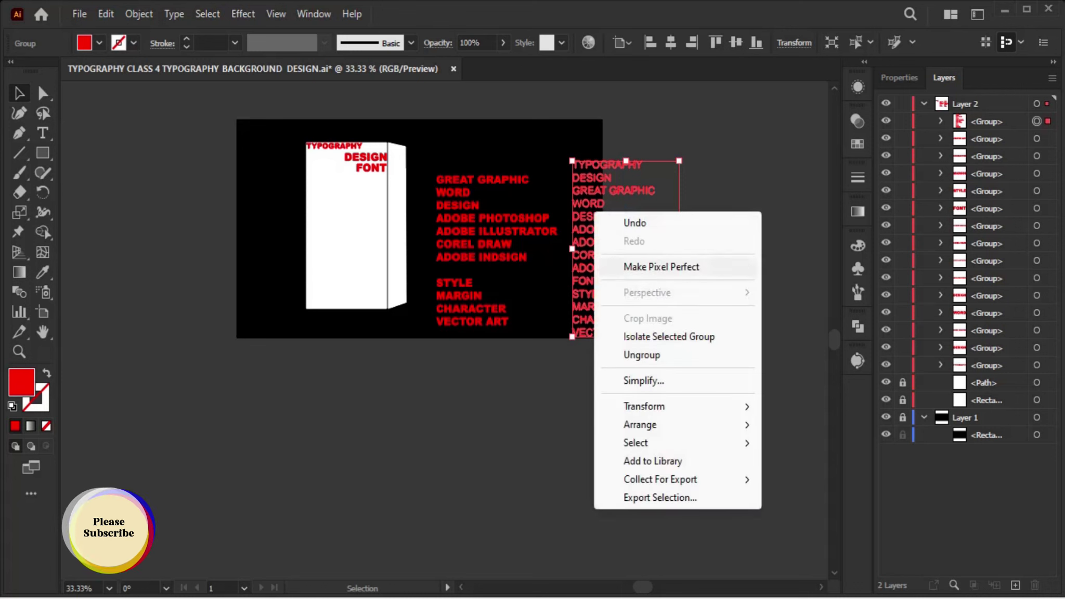
{"action": "left_click", "coordinate": [630, 354]}
{"action": "left_click", "coordinate": [630, 395]}
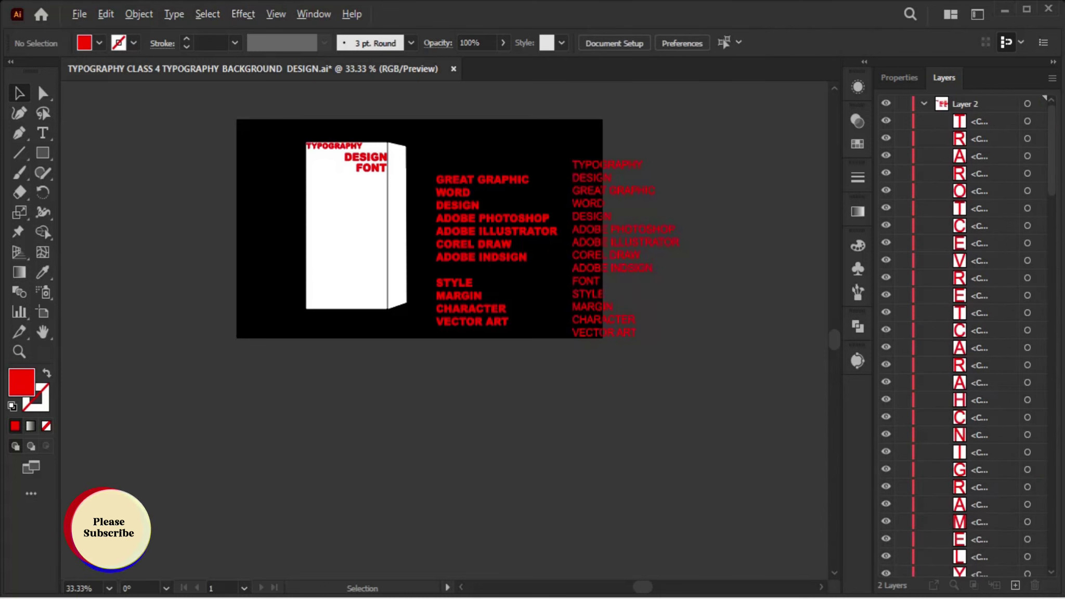
{"action": "scroll", "coordinate": [741, 184], "scroll_direction": "up", "scroll_amount": 2}
Regroup the letters of TYPOGRAPHY, DESIGN, GREAT GRAPHIC, WORD, DESIGN and ADOBE PHOTOSHOP
{"action": "left_click_drag", "start_coordinate": [379, 113], "coordinate": [603, 151]}
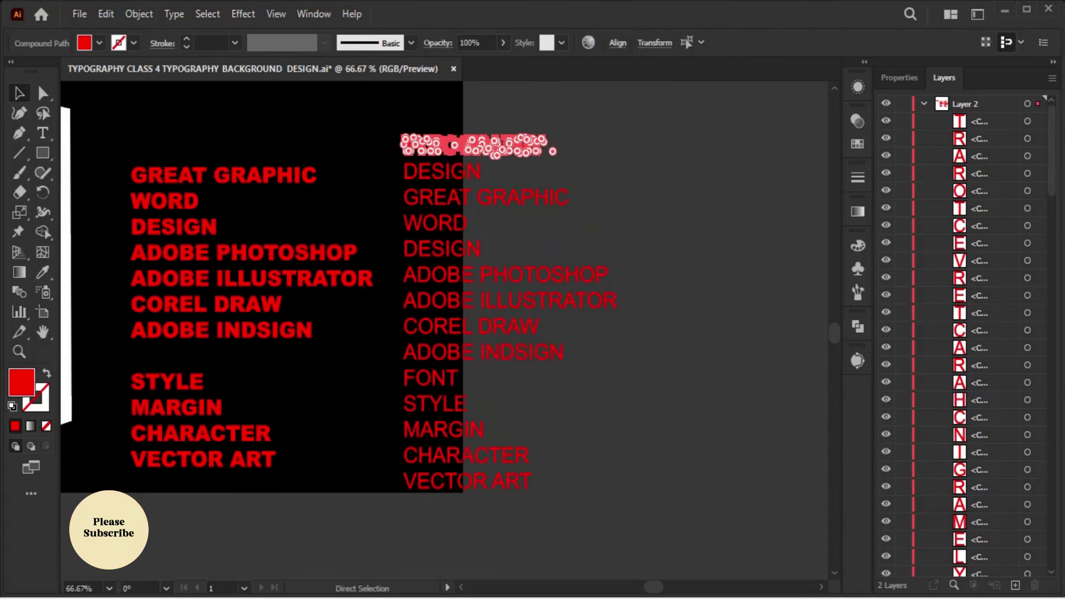
{"action": "key", "text": "ctrl+g"}
{"action": "key", "text": "v"}
{"action": "left_click_drag", "start_coordinate": [382, 169], "coordinate": [484, 179]}
{"action": "key", "text": "ctrl+g"}
{"action": "left_click_drag", "start_coordinate": [373, 191], "coordinate": [572, 204]}
{"action": "left_click_drag", "start_coordinate": [375, 216], "coordinate": [471, 229]}
{"action": "left_click_drag", "start_coordinate": [385, 237], "coordinate": [487, 260]}
{"action": "key", "text": "ctrl+g"}
{"action": "left_click_drag", "start_coordinate": [385, 262], "coordinate": [614, 286]}
{"action": "key", "text": "ctrl+g"}
Regroup each word from ADOBE ILLUSTRATOR through VECTOR ART into its own group
{"action": "left_click_drag", "start_coordinate": [385, 289], "coordinate": [622, 312]}
{"action": "left_click_drag", "start_coordinate": [385, 315], "coordinate": [546, 338]}
{"action": "key", "text": "ctrl+g"}
{"action": "left_click_drag", "start_coordinate": [385, 341], "coordinate": [569, 364]}
{"action": "key", "text": "ctrl+g"}
{"action": "left_click_drag", "start_coordinate": [385, 366], "coordinate": [463, 390]}
{"action": "left_click_drag", "start_coordinate": [384, 393], "coordinate": [471, 416]}
{"action": "left_click_drag", "start_coordinate": [385, 418], "coordinate": [487, 442]}
{"action": "key", "text": "ctrl+g"}
{"action": "left_click_drag", "start_coordinate": [385, 445], "coordinate": [536, 468]}
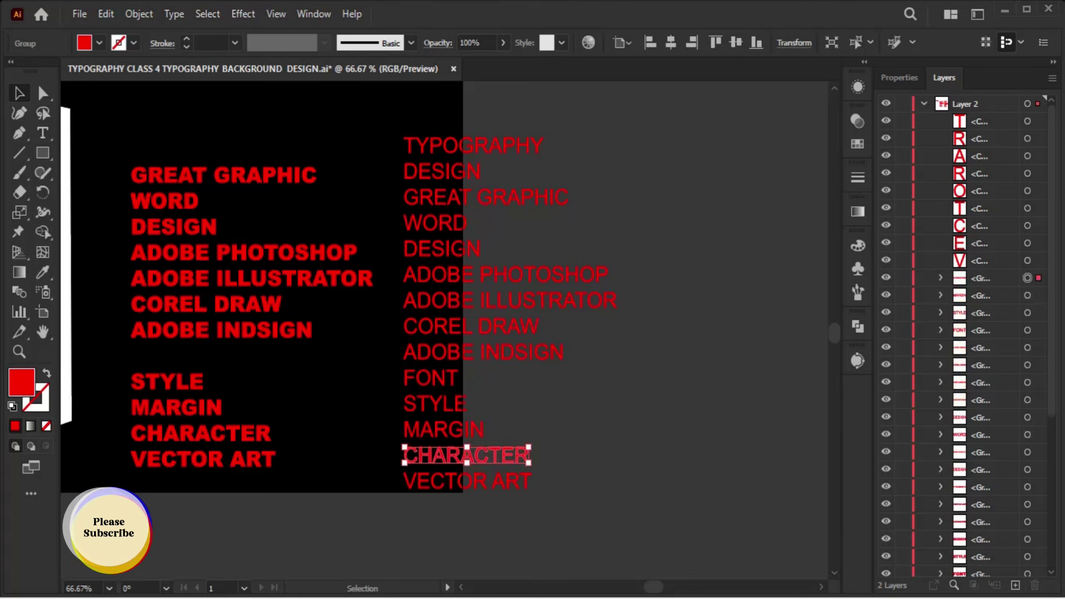
{"action": "key", "text": "ctrl+g"}
{"action": "left_click_drag", "start_coordinate": [385, 471], "coordinate": [536, 496]}
{"action": "key", "text": "ctrl+g"}
{"action": "scroll", "coordinate": [521, 312], "scroll_direction": "left", "scroll_amount": 5}
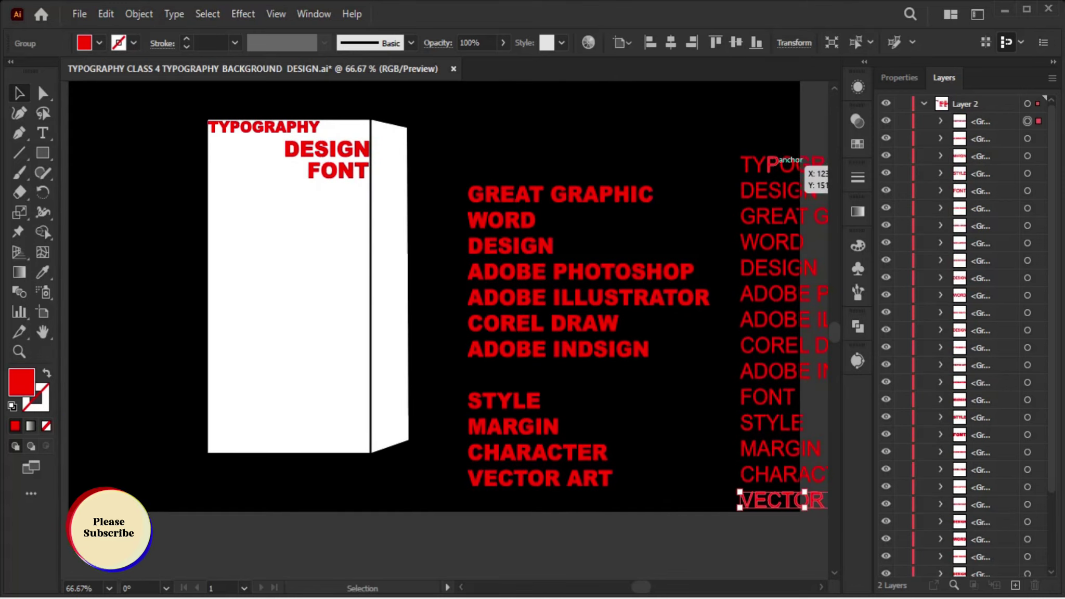
Place thin TYPOGRAPHY on the white box below FONT and narrow it
{"action": "left_click_drag", "start_coordinate": [808, 168], "coordinate": [290, 167]}
{"action": "scroll", "coordinate": [232, 165], "scroll_direction": "up", "scroll_amount": 2}
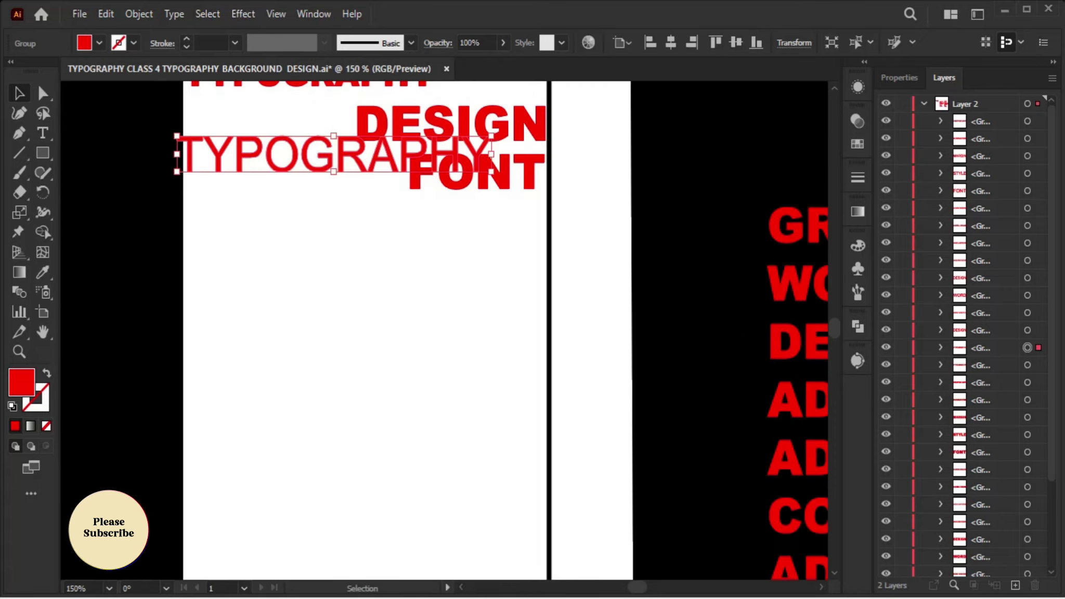
{"action": "mouse_move", "coordinate": [367, 226]}
{"action": "left_mouse_down"}
{"action": "mouse_move", "coordinate": [347, 292]}
{"action": "mouse_move", "coordinate": [377, 306]}
{"action": "left_mouse_up"}
{"action": "left_click_drag", "start_coordinate": [535, 305], "coordinate": [481, 312]}
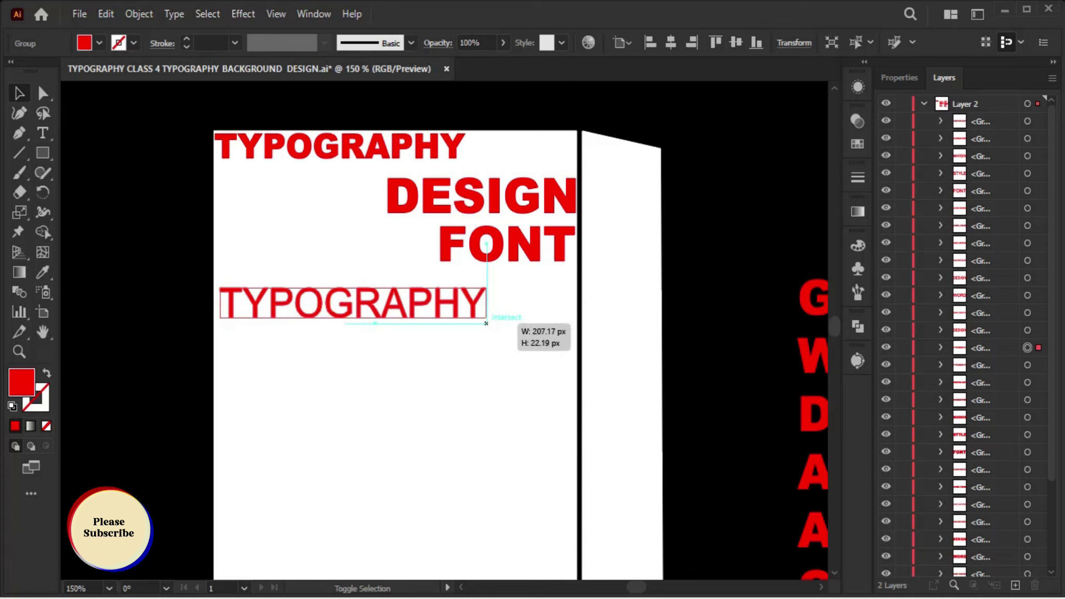
{"action": "left_click", "coordinate": [417, 271]}
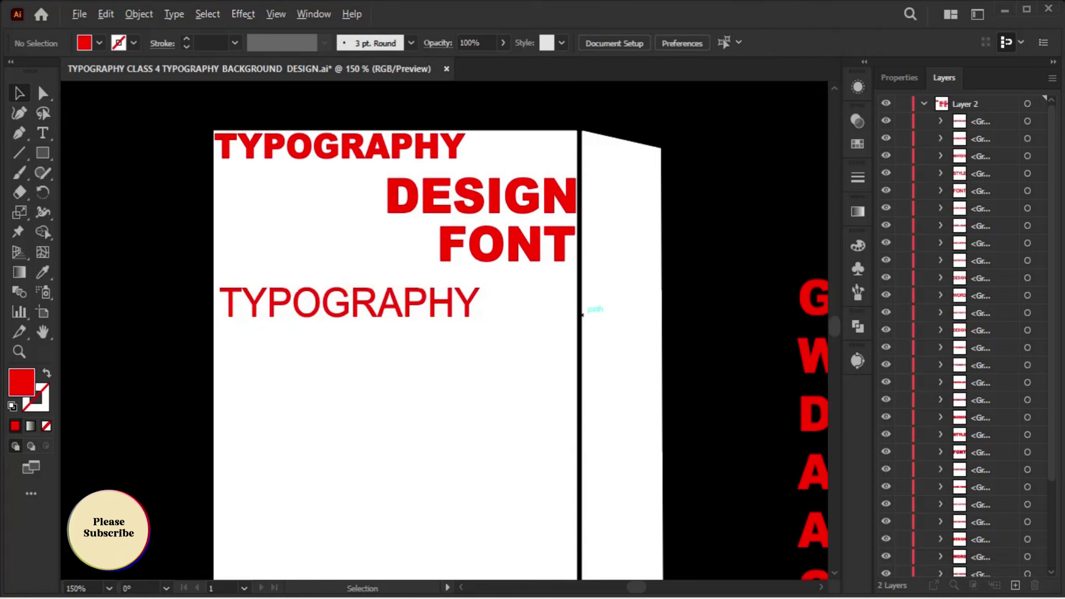
{"action": "scroll", "coordinate": [583, 314], "scroll_direction": "down", "scroll_amount": 1}
{"action": "scroll", "coordinate": [469, 312], "scroll_direction": "down", "scroll_amount": 1}
{"action": "scroll", "coordinate": [728, 260], "scroll_direction": "right", "scroll_amount": 2}
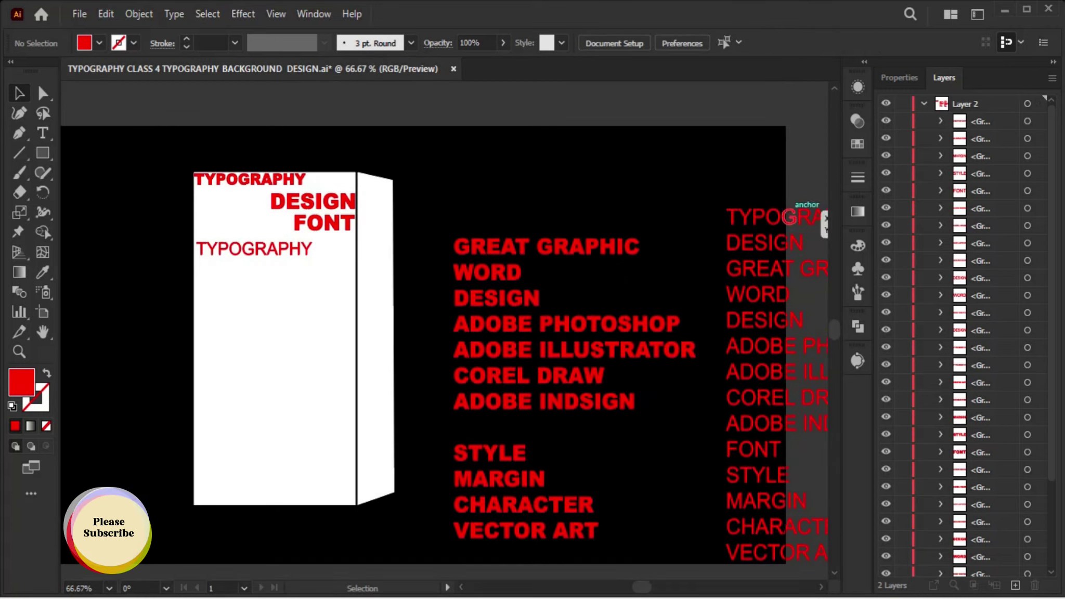
Fit thin WORD into the box's top-left corner and resize it
{"action": "left_click_drag", "start_coordinate": [796, 239], "coordinate": [310, 270]}
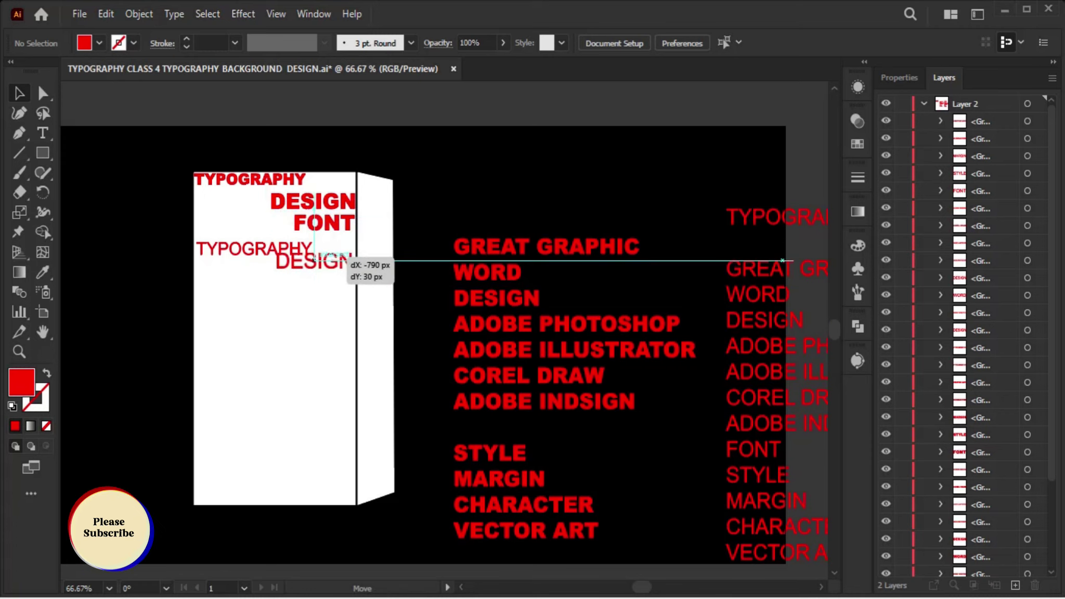
{"action": "left_click_drag", "start_coordinate": [310, 269], "coordinate": [559, 165]}
{"action": "left_click_drag", "start_coordinate": [757, 292], "coordinate": [230, 199]}
{"action": "key", "text": "ctrl+equal"}
{"action": "key", "text": "ctrl+equal"}
{"action": "key", "text": "ctrl+equal"}
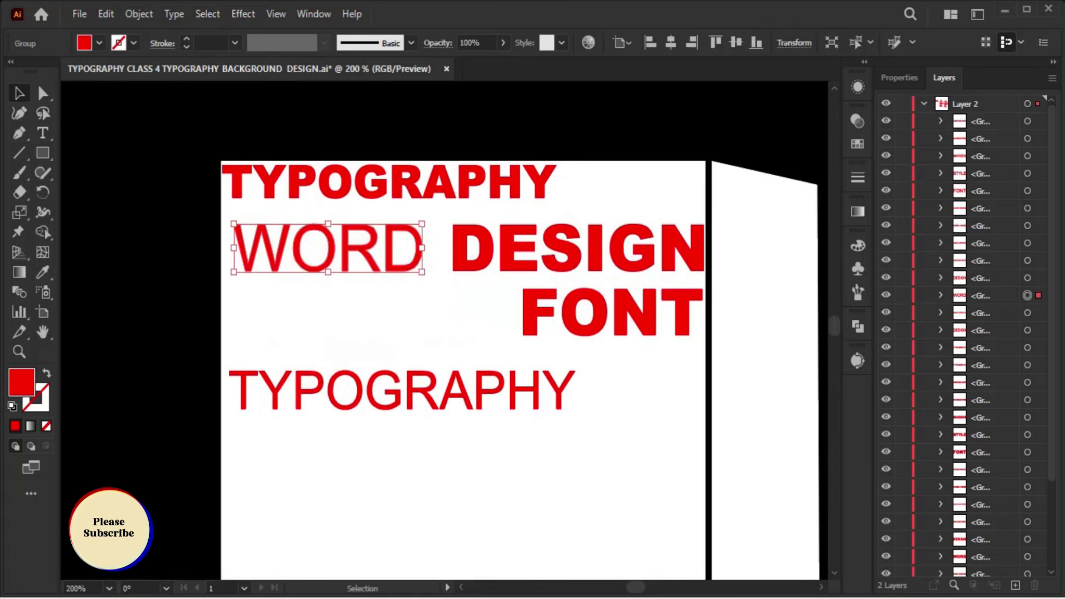
{"action": "left_click_drag", "start_coordinate": [316, 264], "coordinate": [318, 265]}
{"action": "left_click_drag", "start_coordinate": [415, 267], "coordinate": [422, 269]}
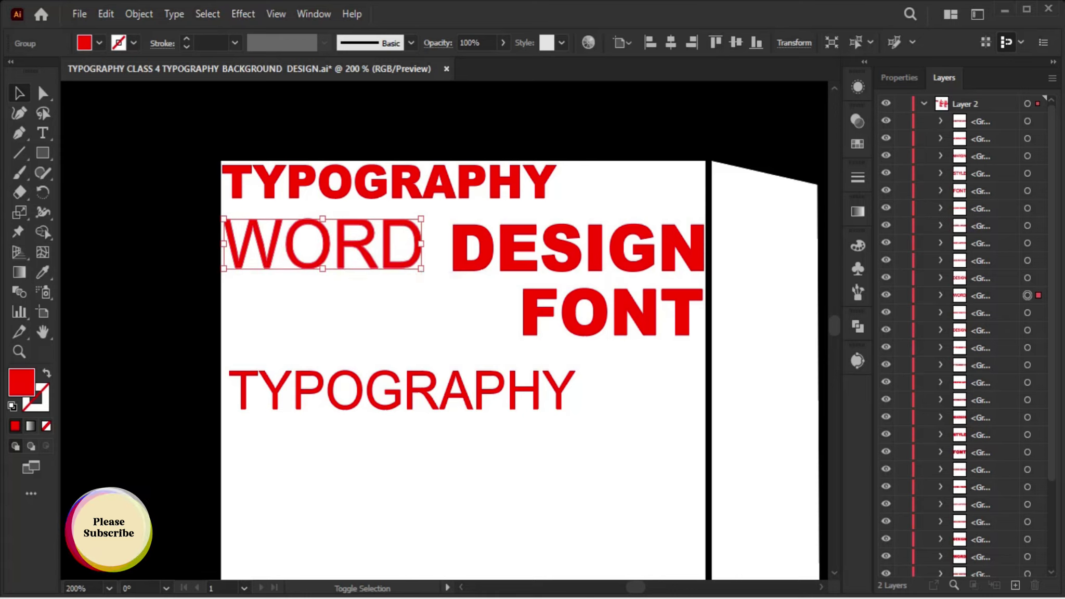
{"action": "left_click_drag", "start_coordinate": [323, 269], "coordinate": [390, 232]}
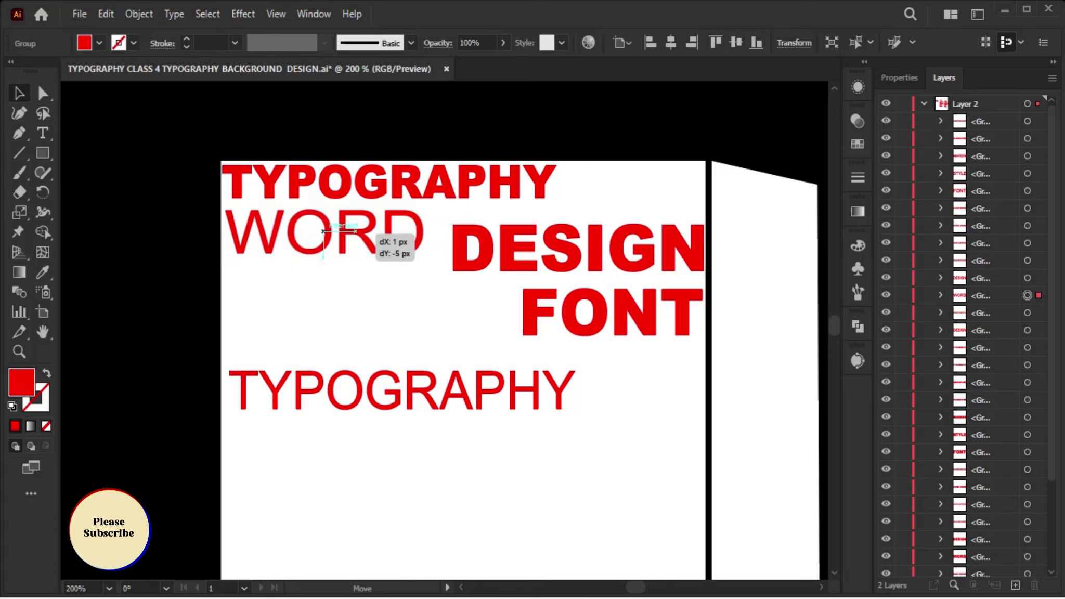
Widen bold DESIGN leftward to meet WORD and move FONT under WORD
{"action": "left_click", "coordinate": [468, 260]}
{"action": "left_click_drag", "start_coordinate": [451, 275], "coordinate": [431, 284]}
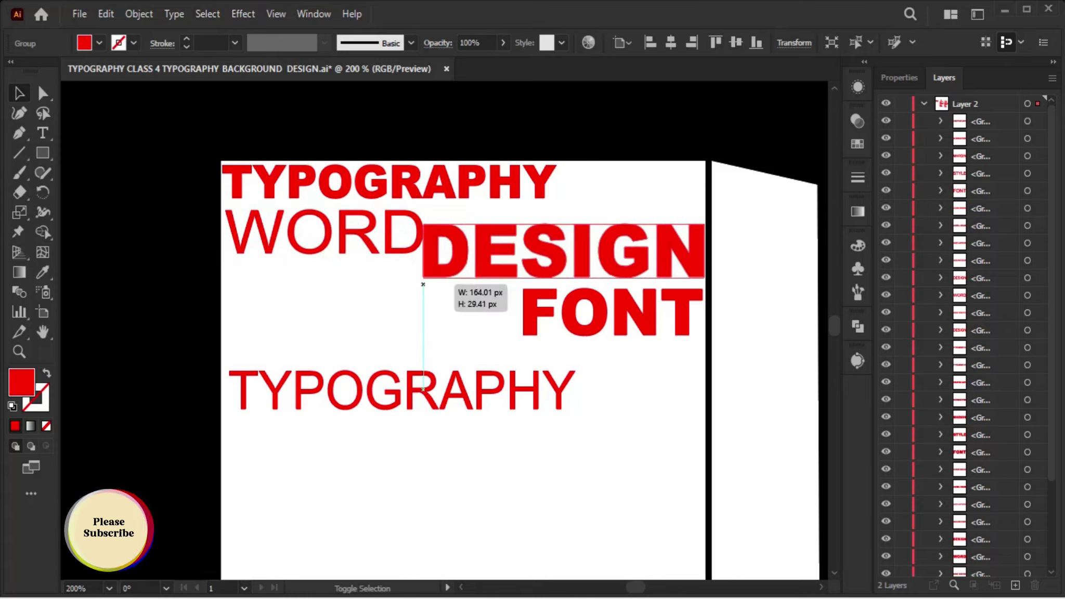
{"action": "mouse_move", "coordinate": [612, 310]}
{"action": "left_mouse_down"}
{"action": "mouse_move", "coordinate": [329, 298]}
{"action": "mouse_move", "coordinate": [315, 288]}
{"action": "left_mouse_up"}
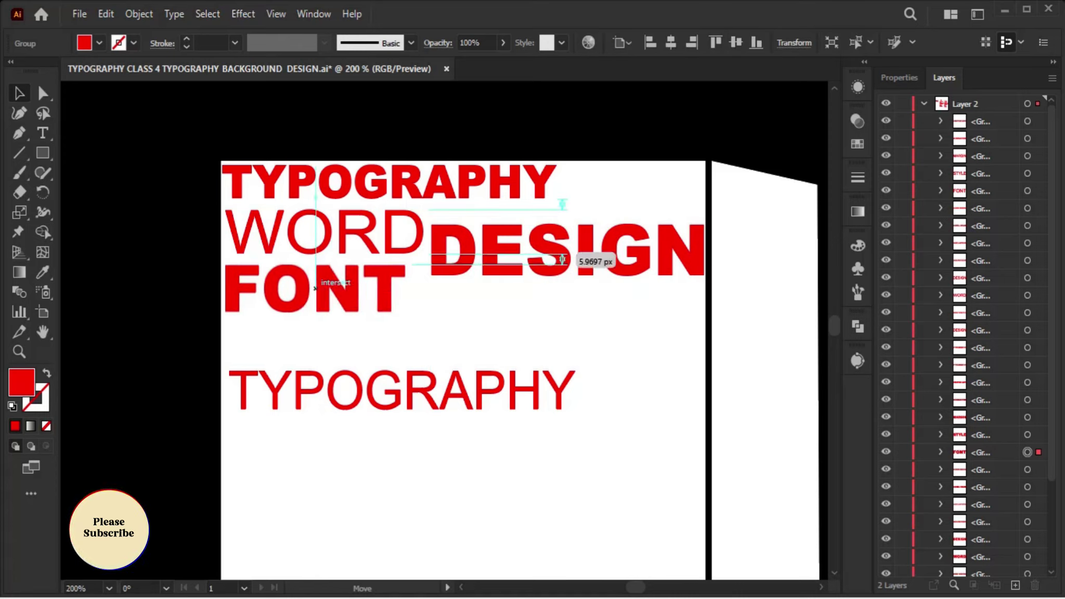
{"action": "key", "text": "ctrl+shift+a"}
Set thin TYPOGRAPHY under DESIGN and align thin DESIGN beneath bold DESIGN
{"action": "mouse_move", "coordinate": [408, 406]}
{"action": "left_mouse_down"}
{"action": "mouse_move", "coordinate": [528, 375]}
{"action": "mouse_move", "coordinate": [547, 359]}
{"action": "left_mouse_up"}
{"action": "key", "text": "ctrl+minus"}
{"action": "key", "text": "ctrl+minus"}
{"action": "mouse_move", "coordinate": [692, 401]}
{"action": "left_mouse_down"}
{"action": "mouse_move", "coordinate": [438, 306]}
{"action": "mouse_move", "coordinate": [663, 408]}
{"action": "left_mouse_up"}
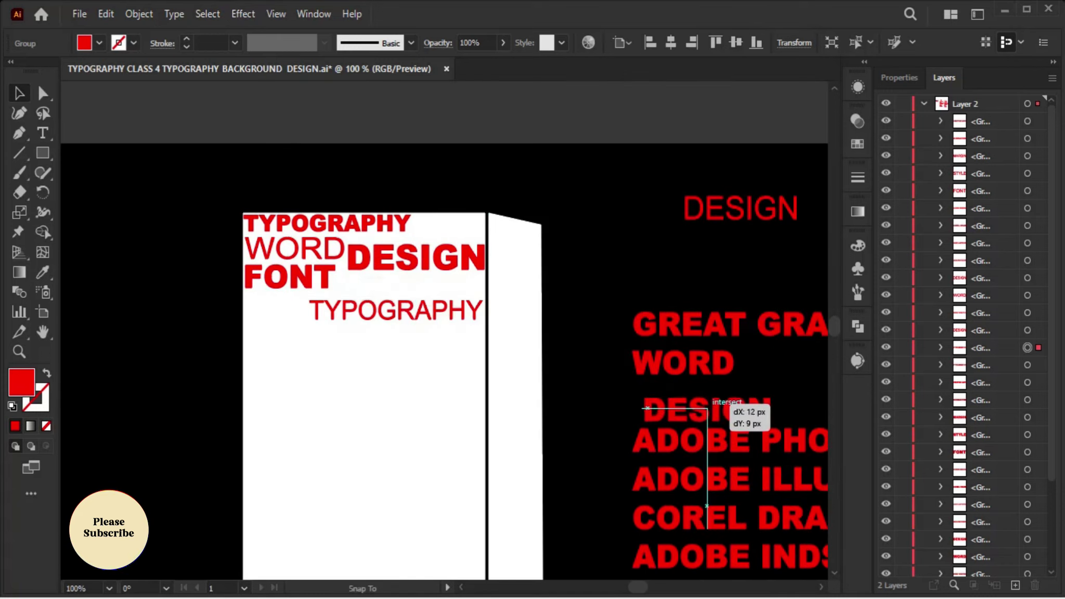
{"action": "key", "text": "ctrl+minus"}
{"action": "mouse_move", "coordinate": [745, 266]}
{"action": "left_mouse_down"}
{"action": "mouse_move", "coordinate": [513, 312]}
{"action": "mouse_move", "coordinate": [526, 321]}
{"action": "left_mouse_up"}
{"action": "scroll", "coordinate": [538, 315], "scroll_direction": "up", "scroll_amount": 3}
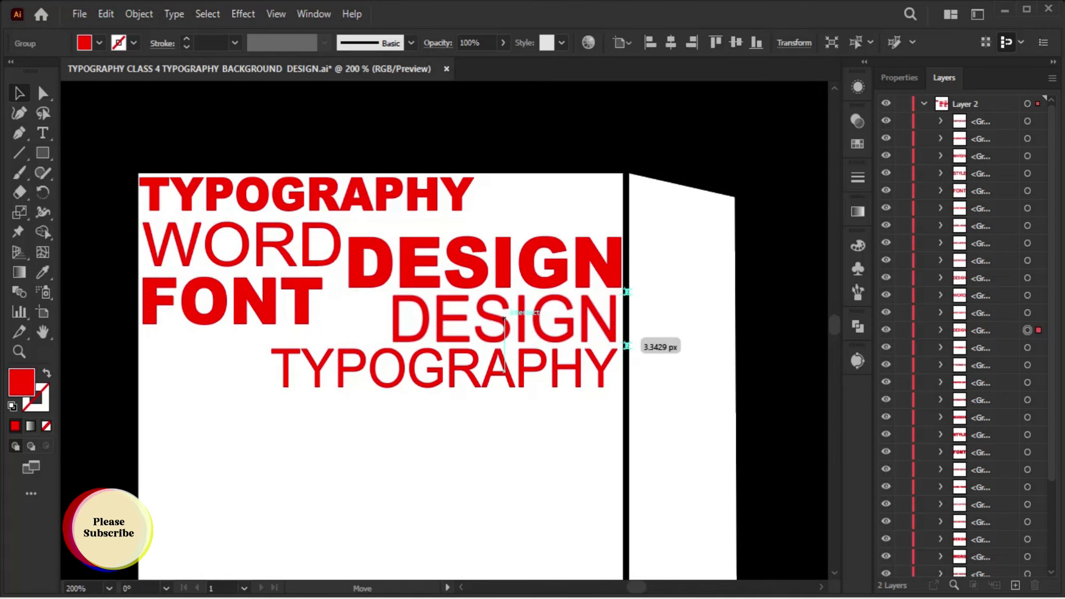
{"action": "left_click_drag", "start_coordinate": [392, 318], "coordinate": [362, 321]}
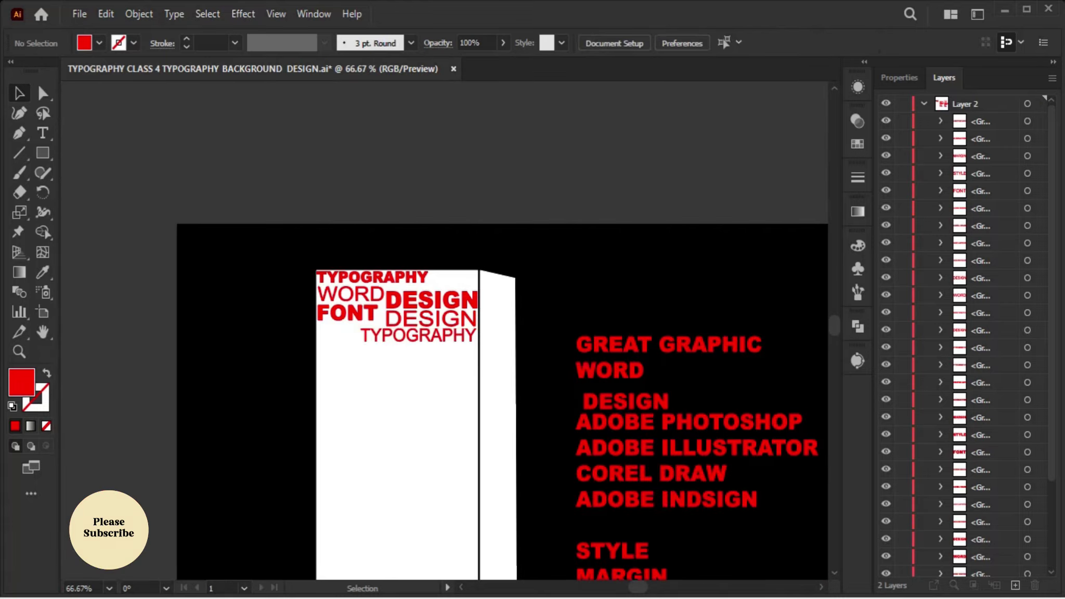
Place COREL DRAW, STYLE beside bold TYPOGRAPHY, and MARGIN between FONT and COREL DRAW
{"action": "left_click_drag", "start_coordinate": [422, 359], "coordinate": [409, 349]}
{"action": "scroll", "coordinate": [409, 349], "scroll_direction": "down", "scroll_amount": 3}
{"action": "scroll", "coordinate": [520, 172], "scroll_direction": "up", "scroll_amount": 3}
{"action": "left_click_drag", "start_coordinate": [521, 250], "coordinate": [447, 244]}
{"action": "scroll", "coordinate": [447, 245], "scroll_direction": "down", "scroll_amount": 3}
{"action": "left_click_drag", "start_coordinate": [631, 508], "coordinate": [385, 304]}
{"action": "scroll", "coordinate": [385, 305], "scroll_direction": "up", "scroll_amount": 3}
{"action": "left_click_drag", "start_coordinate": [374, 393], "coordinate": [312, 261]}
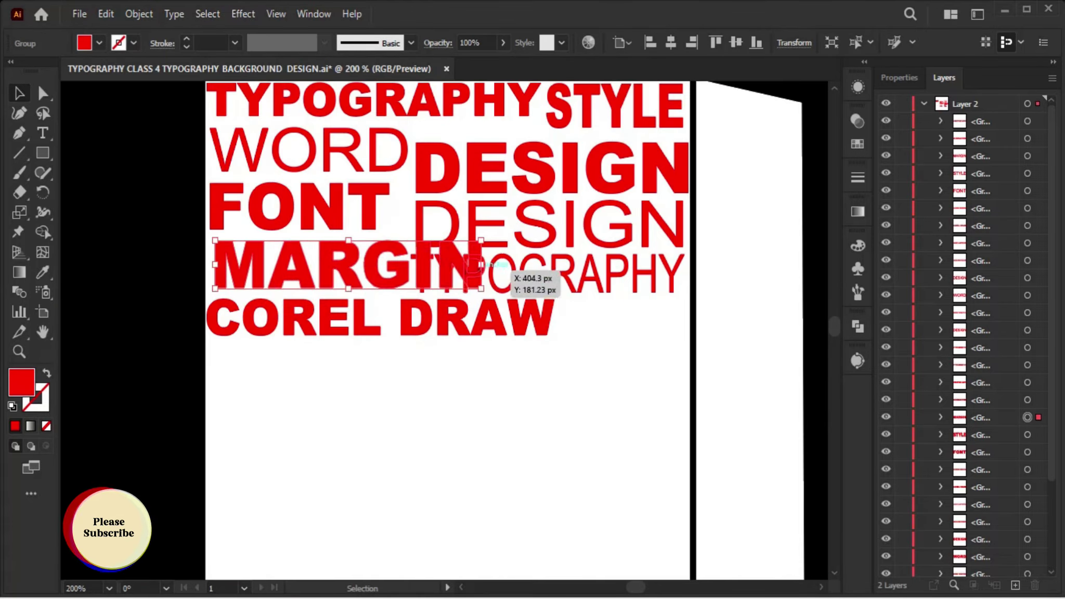
{"action": "scroll", "coordinate": [312, 261], "scroll_direction": "down", "scroll_amount": 3}
{"action": "scroll", "coordinate": [427, 262], "scroll_direction": "up", "scroll_amount": 5}
{"action": "left_click_drag", "start_coordinate": [427, 263], "coordinate": [520, 317]}
Add ADOBE PHOTOSHOP below COREL DRAW, with thin STYLE words beside and under it
{"action": "scroll", "coordinate": [520, 317], "scroll_direction": "down", "scroll_amount": 3}
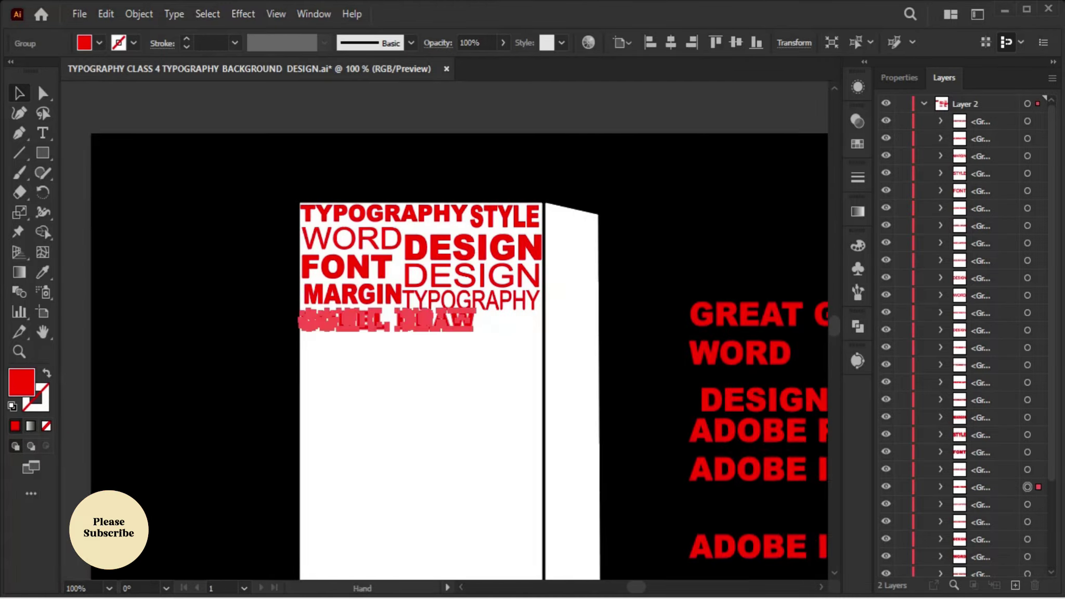
{"action": "scroll", "coordinate": [666, 320], "scroll_direction": "up", "scroll_amount": 3}
{"action": "left_click_drag", "start_coordinate": [665, 320], "coordinate": [564, 312]}
{"action": "left_click_drag", "start_coordinate": [448, 325], "coordinate": [452, 325]}
{"action": "scroll", "coordinate": [453, 325], "scroll_direction": "down", "scroll_amount": 1}
{"action": "scroll", "coordinate": [395, 208], "scroll_direction": "down", "scroll_amount": 2}
{"action": "left_click_drag", "start_coordinate": [395, 193], "coordinate": [494, 247]}
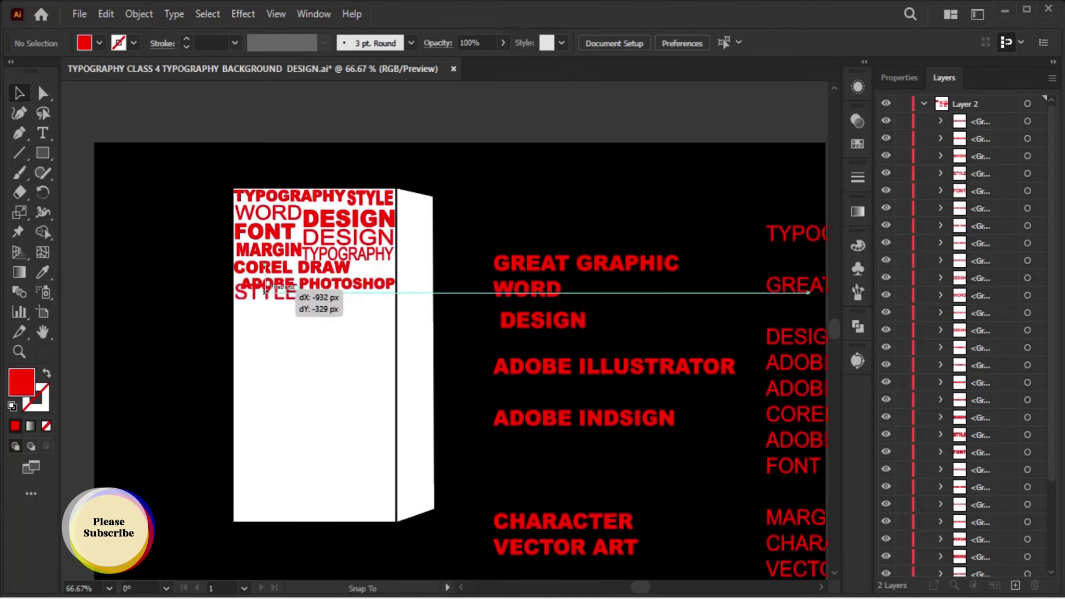
{"action": "scroll", "coordinate": [281, 210], "scroll_direction": "up", "scroll_amount": 5}
{"action": "scroll", "coordinate": [494, 251], "scroll_direction": "down", "scroll_amount": 2}
{"action": "scroll", "coordinate": [749, 381], "scroll_direction": "down", "scroll_amount": 3}
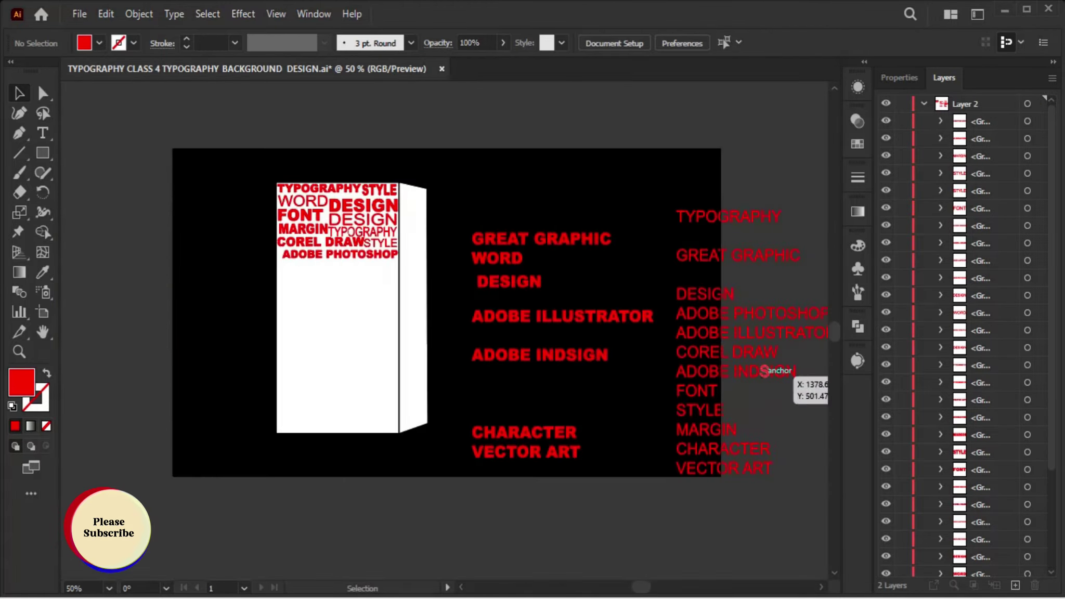
{"action": "scroll", "coordinate": [749, 381], "scroll_direction": "up", "scroll_amount": 4}
{"action": "left_click_drag", "start_coordinate": [494, 250], "coordinate": [323, 255]}
{"action": "scroll", "coordinate": [323, 255], "scroll_direction": "down", "scroll_amount": 3}
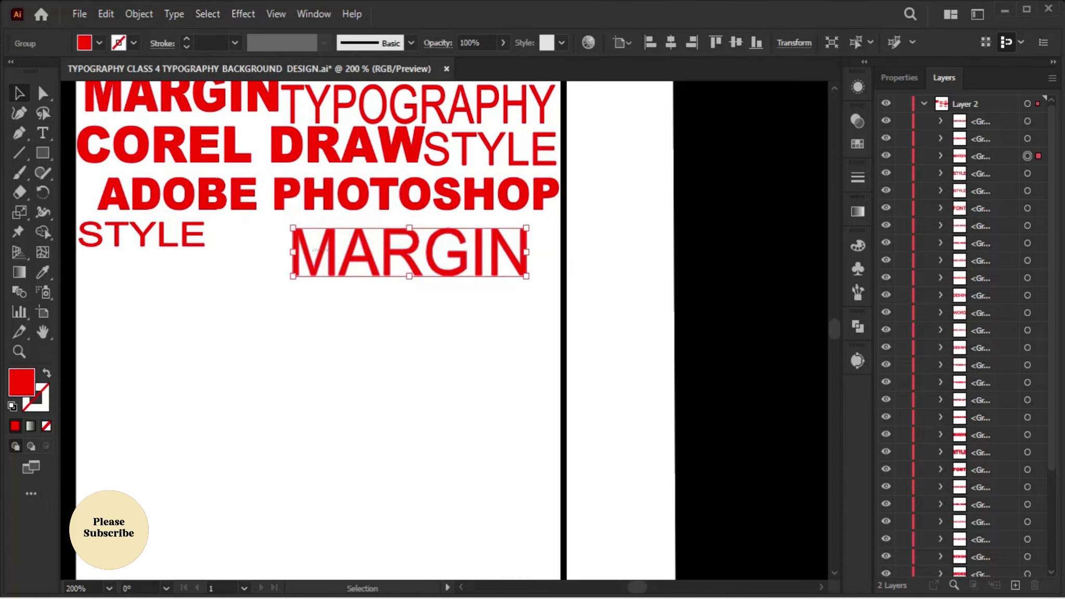
Bring thin MARGIN, DESIGN and ADOBE INDESIGN into the box and reposition ADOBE PHOTOSHOP
{"action": "left_click_drag", "start_coordinate": [739, 500], "coordinate": [416, 250]}
{"action": "scroll", "coordinate": [416, 249], "scroll_direction": "down", "scroll_amount": 2}
{"action": "mouse_move", "coordinate": [720, 357]}
{"action": "left_mouse_down"}
{"action": "mouse_move", "coordinate": [701, 354]}
{"action": "mouse_move", "coordinate": [554, 192]}
{"action": "left_mouse_up"}
{"action": "left_click_drag", "start_coordinate": [734, 333], "coordinate": [359, 307]}
{"action": "scroll", "coordinate": [359, 307], "scroll_direction": "up", "scroll_amount": 3}
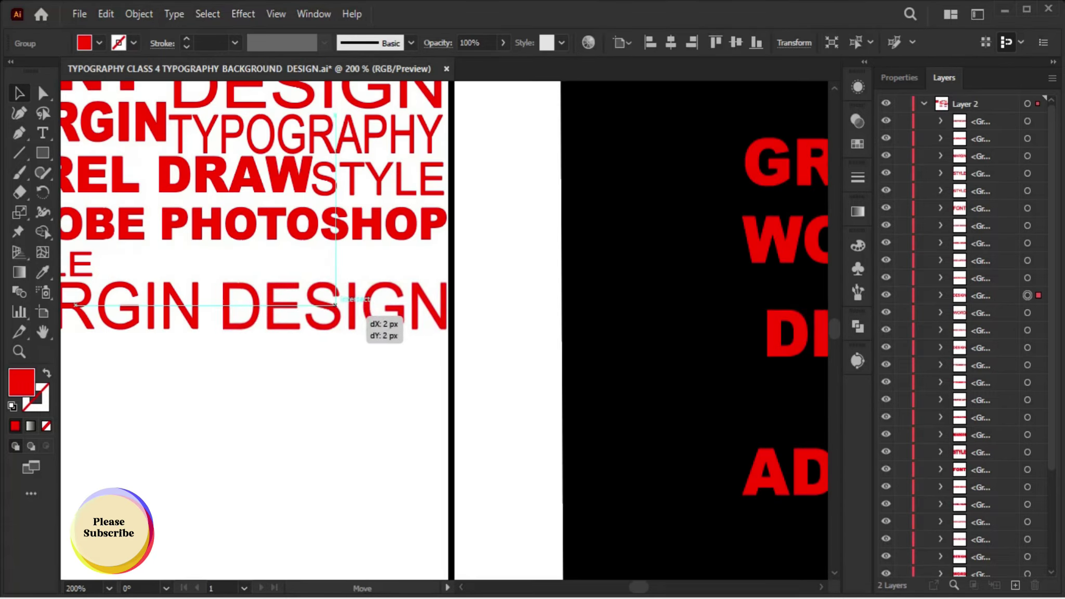
{"action": "scroll", "coordinate": [372, 325], "scroll_direction": "down", "scroll_amount": 2}
{"action": "left_click_drag", "start_coordinate": [573, 515], "coordinate": [356, 390]}
{"action": "scroll", "coordinate": [357, 390], "scroll_direction": "down", "scroll_amount": 3}
{"action": "scroll", "coordinate": [356, 390], "scroll_direction": "up", "scroll_amount": 3}
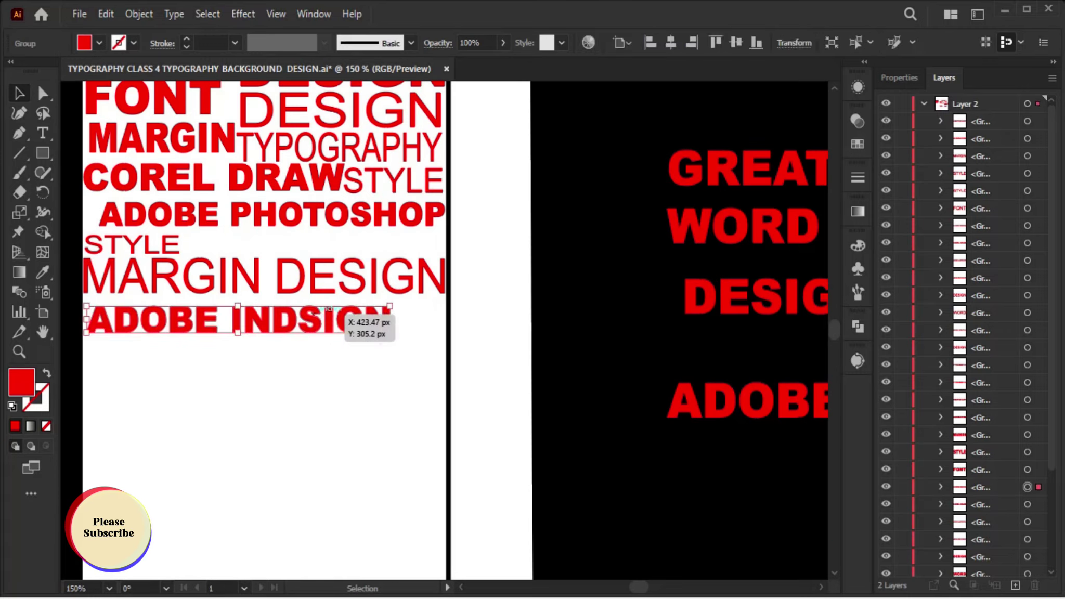
{"action": "scroll", "coordinate": [356, 390], "scroll_direction": "down", "scroll_amount": 3}
Add FONT, CHARACTER beside STYLE, and COREL DRAW beside CHARACTER to the box
{"action": "mouse_move", "coordinate": [785, 447]}
{"action": "left_mouse_down"}
{"action": "mouse_move", "coordinate": [497, 423]}
{"action": "mouse_move", "coordinate": [512, 368]}
{"action": "left_mouse_up"}
{"action": "scroll", "coordinate": [497, 422], "scroll_direction": "up", "scroll_amount": 3}
{"action": "scroll", "coordinate": [511, 369], "scroll_direction": "down", "scroll_amount": 3}
{"action": "left_click_drag", "start_coordinate": [551, 502], "coordinate": [416, 317]}
{"action": "scroll", "coordinate": [416, 317], "scroll_direction": "up", "scroll_amount": 3}
{"action": "left_click_drag", "start_coordinate": [305, 335], "coordinate": [416, 245]}
{"action": "left_click", "coordinate": [521, 416]}
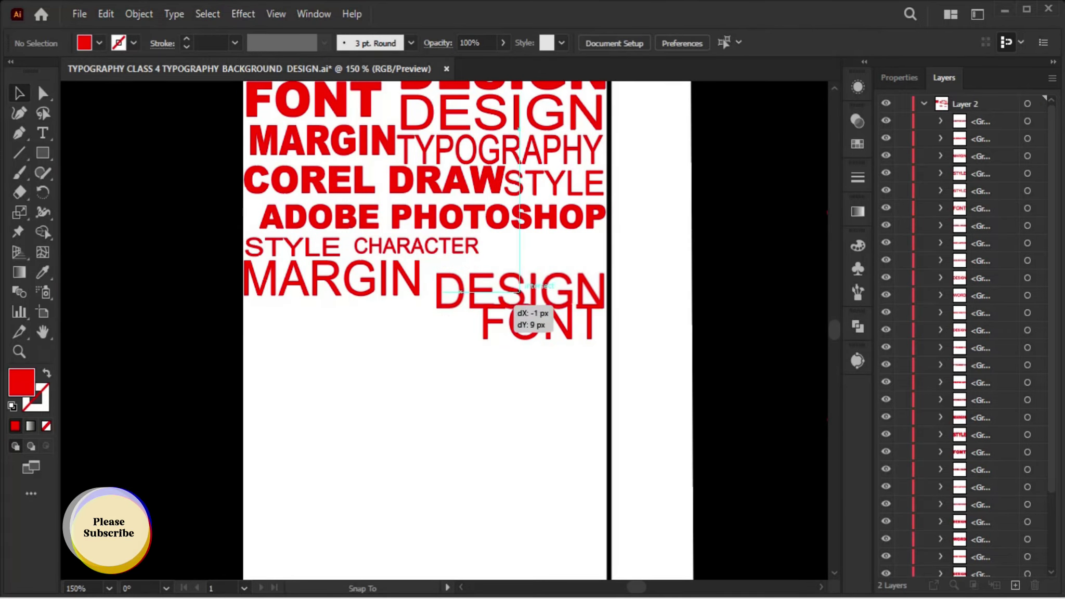
{"action": "scroll", "coordinate": [519, 291], "scroll_direction": "down", "scroll_amount": 3}
{"action": "left_click_drag", "start_coordinate": [712, 323], "coordinate": [463, 304]}
{"action": "scroll", "coordinate": [449, 297], "scroll_direction": "up", "scroll_amount": 3}
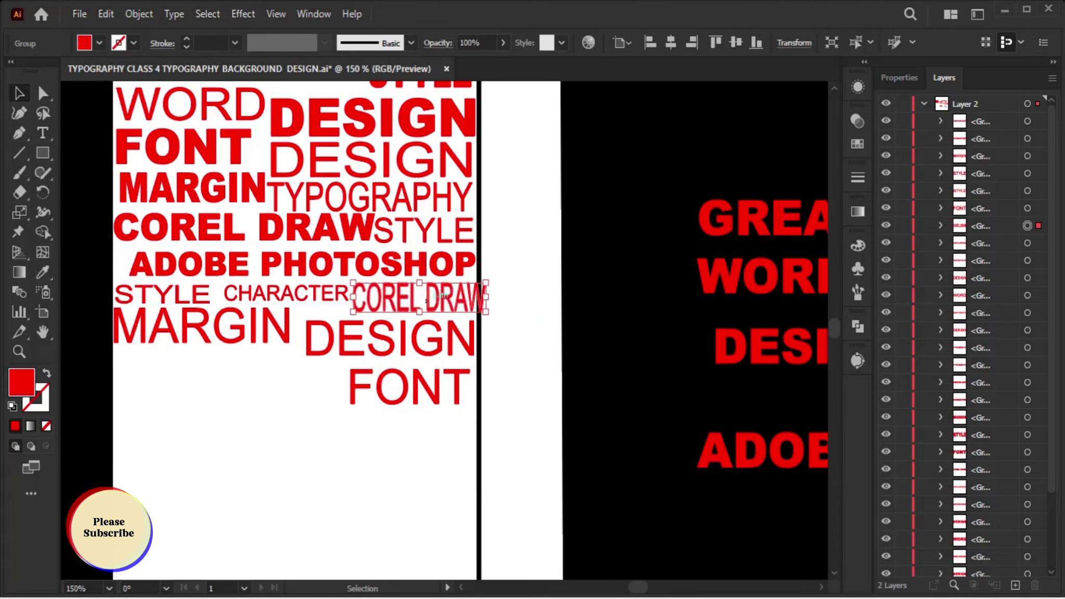
{"action": "scroll", "coordinate": [426, 301], "scroll_direction": "up", "scroll_amount": 2}
{"action": "scroll", "coordinate": [520, 291], "scroll_direction": "down", "scroll_amount": 4}
{"action": "scroll", "coordinate": [168, 340], "scroll_direction": "up", "scroll_amount": 3}
Add ADOBE ILLUSTRATOR, VECTOR ART and CHARACTER to the bottom of the box
{"action": "mouse_move", "coordinate": [613, 338]}
{"action": "left_mouse_down"}
{"action": "mouse_move", "coordinate": [168, 340]}
{"action": "mouse_move", "coordinate": [645, 404]}
{"action": "mouse_move", "coordinate": [489, 339]}
{"action": "left_mouse_up"}
{"action": "scroll", "coordinate": [645, 404], "scroll_direction": "down", "scroll_amount": 3}
{"action": "scroll", "coordinate": [645, 403], "scroll_direction": "down", "scroll_amount": 3}
{"action": "scroll", "coordinate": [484, 339], "scroll_direction": "up", "scroll_amount": 3}
{"action": "left_click_drag", "start_coordinate": [434, 317], "coordinate": [434, 316]}
{"action": "scroll", "coordinate": [434, 315], "scroll_direction": "down", "scroll_amount": 3}
{"action": "left_click_drag", "start_coordinate": [572, 343], "coordinate": [458, 349]}
{"action": "scroll", "coordinate": [468, 364], "scroll_direction": "up", "scroll_amount": 3}
{"action": "scroll", "coordinate": [468, 364], "scroll_direction": "down", "scroll_amount": 3}
{"action": "scroll", "coordinate": [468, 364], "scroll_direction": "up", "scroll_amount": 3}
{"action": "scroll", "coordinate": [631, 373], "scroll_direction": "down", "scroll_amount": 3}
Adjust VECTOR ART, CHARACTER and bold DESIGN positions and resize the duplicated FONT word
{"action": "left_click_drag", "start_coordinate": [572, 260], "coordinate": [574, 327]}
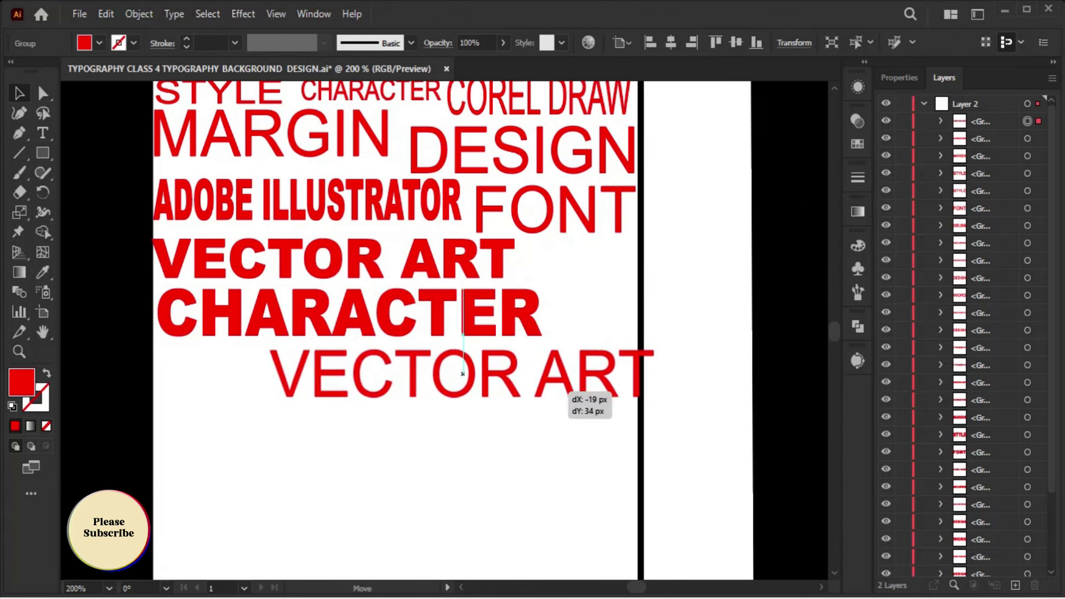
{"action": "left_click_drag", "start_coordinate": [344, 302], "coordinate": [468, 442]}
{"action": "left_click_drag", "start_coordinate": [575, 328], "coordinate": [572, 304]}
{"action": "scroll", "coordinate": [572, 304], "scroll_direction": "down", "scroll_amount": 3}
{"action": "left_click", "coordinate": [676, 468]}
{"action": "scroll", "coordinate": [521, 333], "scroll_direction": "up", "scroll_amount": 2}
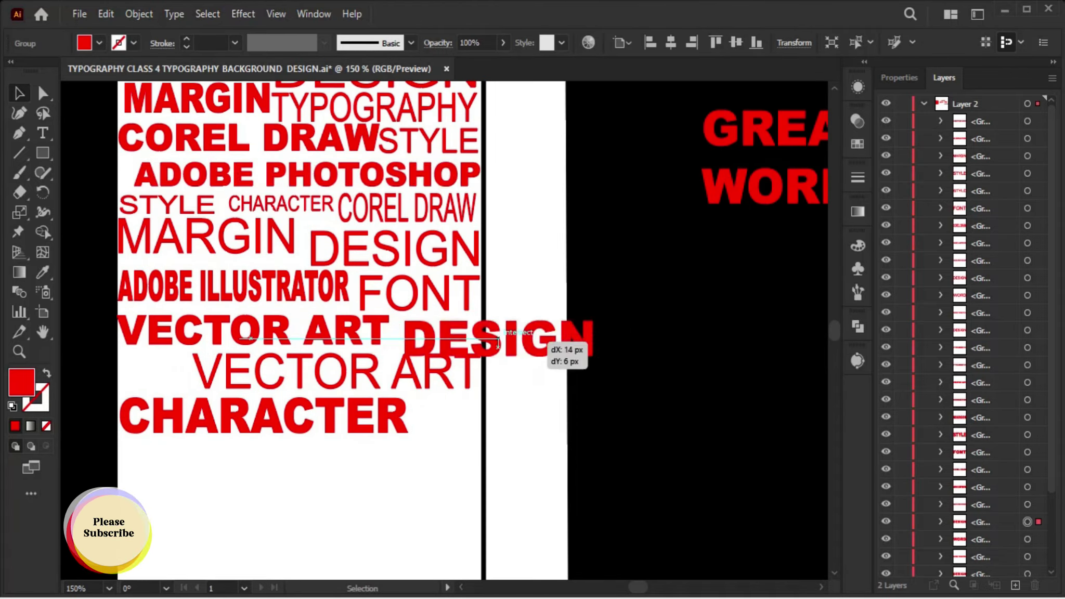
{"action": "left_click_drag", "start_coordinate": [458, 385], "coordinate": [476, 400]}
{"action": "scroll", "coordinate": [476, 399], "scroll_direction": "up", "scroll_amount": 3}
{"action": "left_click_drag", "start_coordinate": [557, 474], "coordinate": [558, 484]}
Place a GREAT GRAPHIC copy under CHARACTER and a VECTOR ART copy below it
{"action": "scroll", "coordinate": [558, 483], "scroll_direction": "down", "scroll_amount": 3}
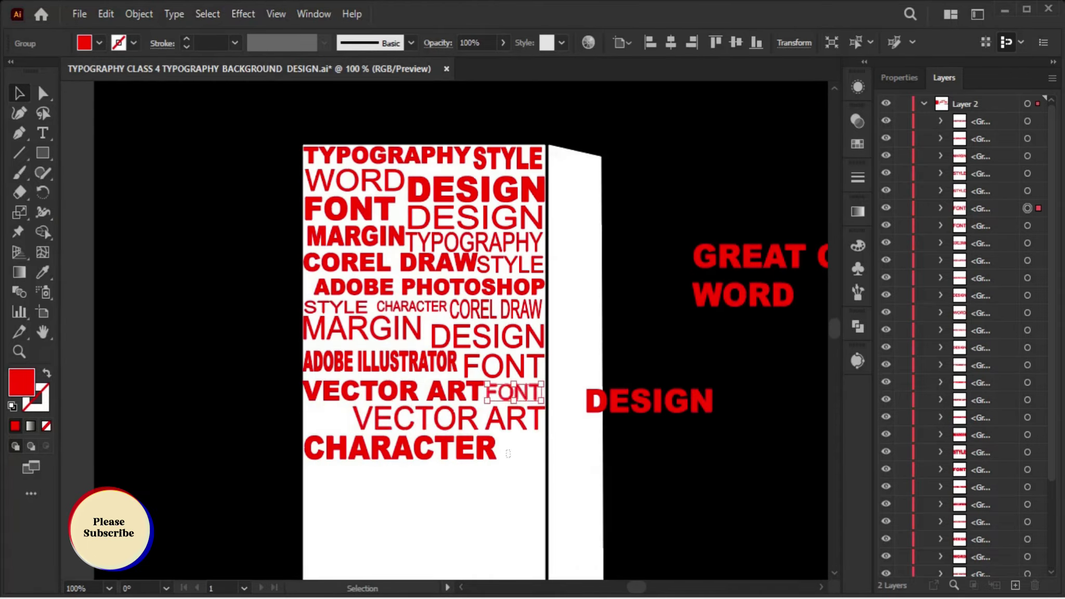
{"action": "scroll", "coordinate": [546, 312], "scroll_direction": "down", "scroll_amount": 2}
{"action": "left_click_drag", "start_coordinate": [539, 261], "coordinate": [524, 329]}
{"action": "scroll", "coordinate": [523, 328], "scroll_direction": "up", "scroll_amount": 3}
{"action": "left_click_drag", "start_coordinate": [520, 385], "coordinate": [404, 421]}
{"action": "scroll", "coordinate": [422, 378], "scroll_direction": "up", "scroll_amount": 2}
{"action": "scroll", "coordinate": [421, 379], "scroll_direction": "down", "scroll_amount": 3}
{"action": "left_click_drag", "start_coordinate": [755, 312], "coordinate": [488, 392], "text": "alt"}
{"action": "scroll", "coordinate": [487, 392], "scroll_direction": "down", "scroll_amount": 2}
Add a WORD copy above CHARACTER and a COREL DRAW copy below VECTOR ART
{"action": "left_click_drag", "start_coordinate": [676, 297], "coordinate": [546, 412]}
{"action": "scroll", "coordinate": [549, 413], "scroll_direction": "up", "scroll_amount": 2}
{"action": "scroll", "coordinate": [521, 364], "scroll_direction": "down", "scroll_amount": 2}
{"action": "left_click_drag", "start_coordinate": [754, 416], "coordinate": [416, 500]}
{"action": "scroll", "coordinate": [416, 499], "scroll_direction": "up", "scroll_amount": 2}
{"action": "scroll", "coordinate": [469, 416], "scroll_direction": "down", "scroll_amount": 1}
{"action": "mouse_move", "coordinate": [604, 306]}
{"action": "left_mouse_down"}
{"action": "mouse_move", "coordinate": [383, 400]}
{"action": "mouse_move", "coordinate": [364, 372]}
{"action": "left_mouse_up"}
{"action": "scroll", "coordinate": [364, 372], "scroll_direction": "up", "scroll_amount": 2}
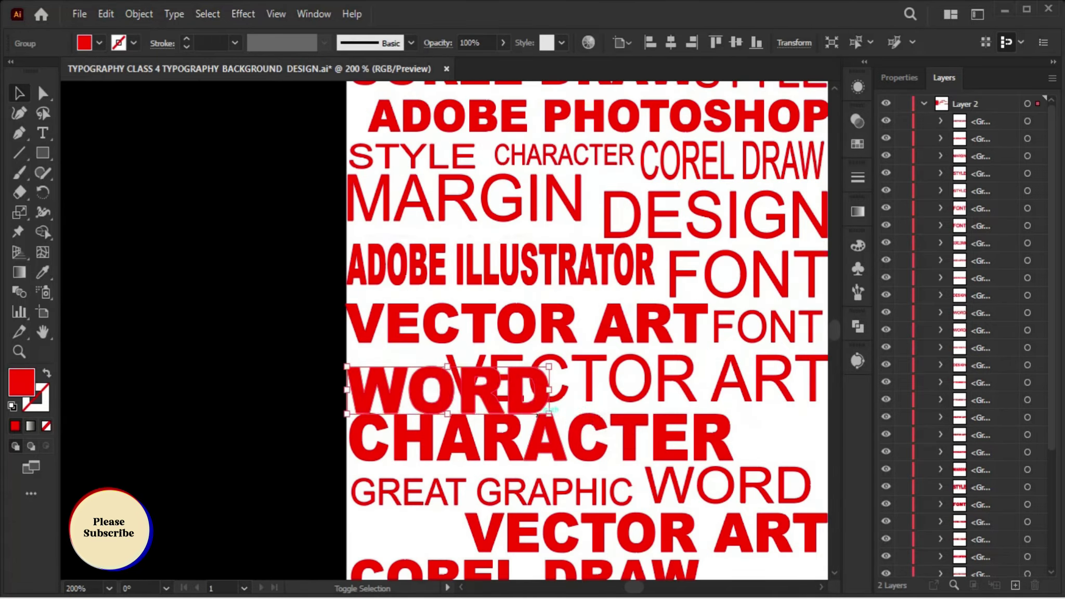
Fit ADOBE PHOTOSHOP, FONT and resized STYLE copies into the panel gaps
{"action": "scroll", "coordinate": [364, 371], "scroll_direction": "down", "scroll_amount": 2}
{"action": "left_click_drag", "start_coordinate": [702, 195], "coordinate": [395, 273]}
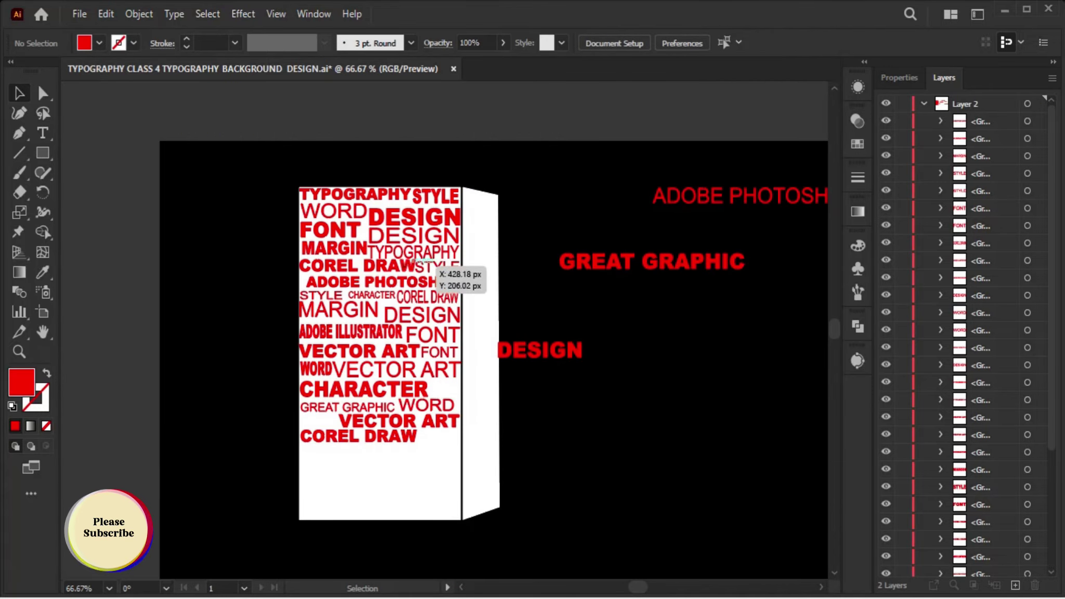
{"action": "scroll", "coordinate": [395, 273], "scroll_direction": "up", "scroll_amount": 2}
{"action": "left_click_drag", "start_coordinate": [505, 426], "coordinate": [519, 425]}
{"action": "scroll", "coordinate": [519, 425], "scroll_direction": "down", "scroll_amount": 2}
{"action": "mouse_move", "coordinate": [489, 286]}
{"action": "left_mouse_down"}
{"action": "mouse_move", "coordinate": [528, 369]}
{"action": "mouse_move", "coordinate": [409, 378]}
{"action": "left_mouse_up"}
{"action": "scroll", "coordinate": [528, 369], "scroll_direction": "up", "scroll_amount": 2}
{"action": "scroll", "coordinate": [409, 379], "scroll_direction": "down", "scroll_amount": 2}
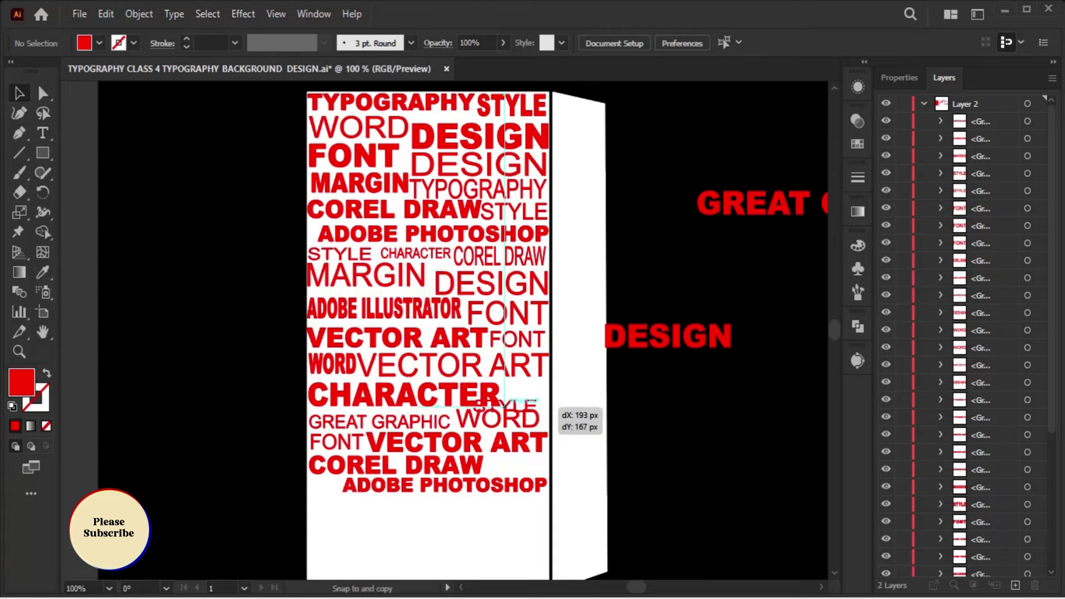
{"action": "left_click_drag", "start_coordinate": [551, 405], "coordinate": [552, 404]}
{"action": "scroll", "coordinate": [551, 405], "scroll_direction": "up", "scroll_amount": 3}
{"action": "left_click_drag", "start_coordinate": [406, 349], "coordinate": [406, 348]}
Fill the bottom rows with a TYPOGRAPHY copy and resized DESIGN copies
{"action": "scroll", "coordinate": [405, 349], "scroll_direction": "down", "scroll_amount": 4}
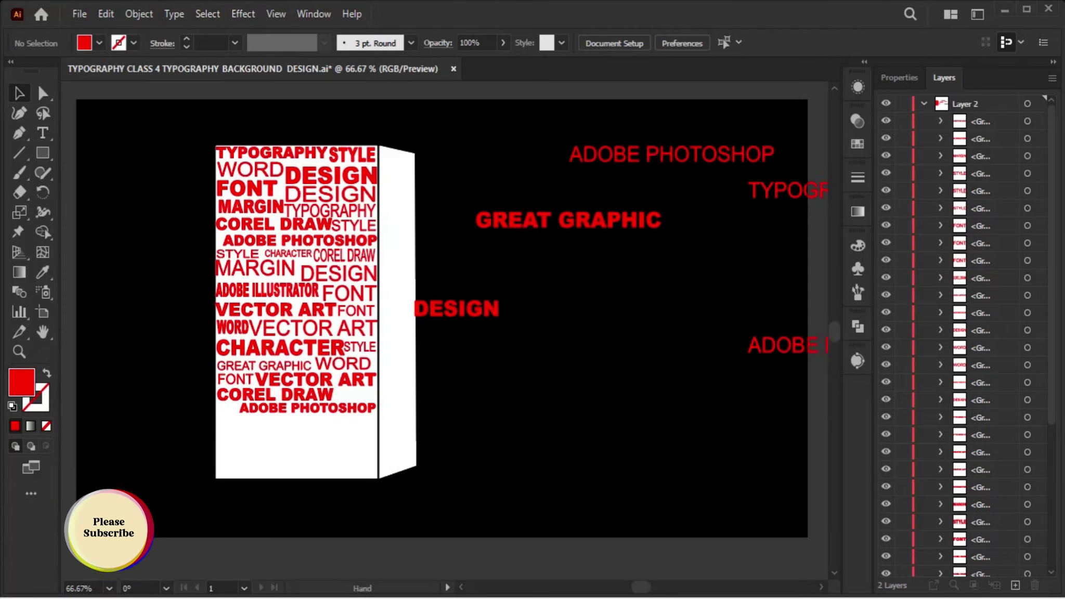
{"action": "scroll", "coordinate": [417, 416], "scroll_direction": "up", "scroll_amount": 3}
{"action": "left_click_drag", "start_coordinate": [414, 423], "coordinate": [468, 458]}
{"action": "scroll", "coordinate": [411, 421], "scroll_direction": "down", "scroll_amount": 2}
{"action": "scroll", "coordinate": [479, 453], "scroll_direction": "up", "scroll_amount": 3}
{"action": "mouse_move", "coordinate": [551, 353]}
{"action": "left_mouse_down"}
{"action": "mouse_move", "coordinate": [479, 453]}
{"action": "mouse_move", "coordinate": [431, 455]}
{"action": "left_mouse_up"}
{"action": "left_click_drag", "start_coordinate": [520, 471], "coordinate": [468, 471]}
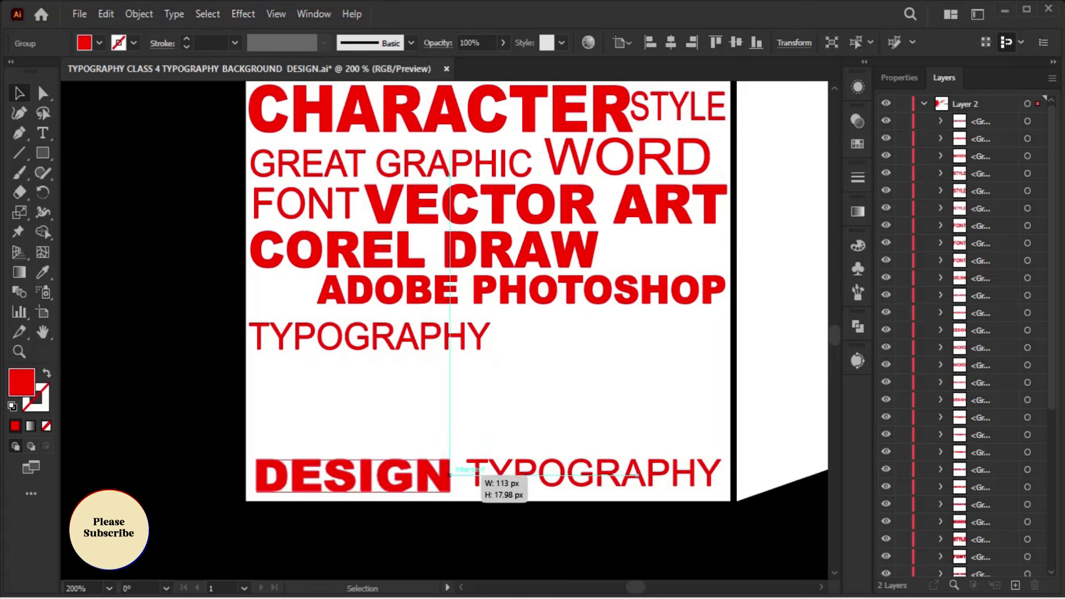
{"action": "scroll", "coordinate": [468, 471], "scroll_direction": "right", "scroll_amount": 3}
{"action": "scroll", "coordinate": [428, 487], "scroll_direction": "down", "scroll_amount": 2}
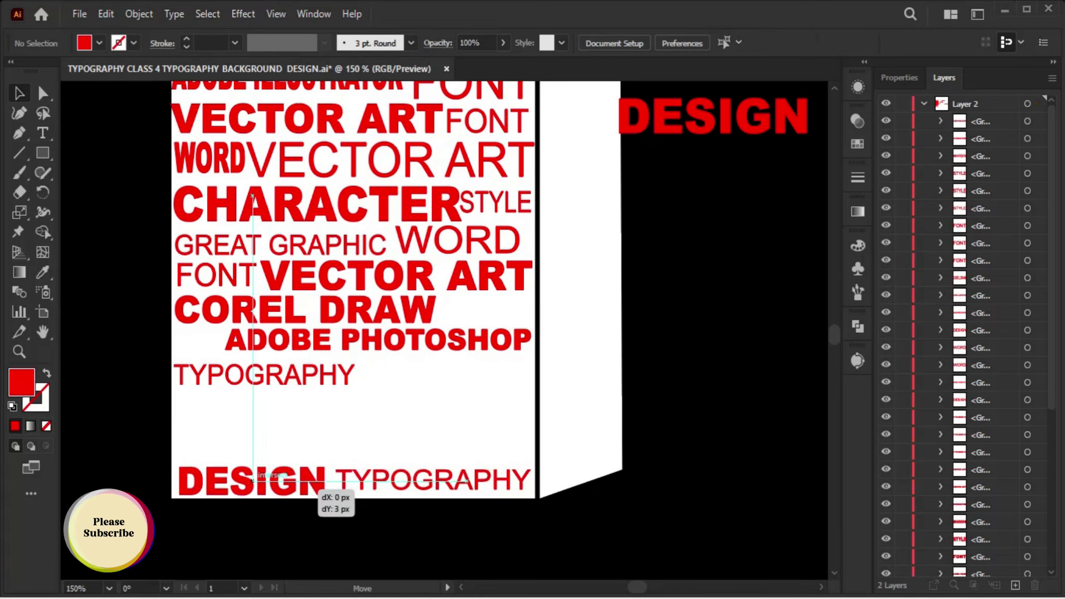
{"action": "left_click_drag", "start_coordinate": [332, 499], "coordinate": [404, 459]}
{"action": "scroll", "coordinate": [404, 459], "scroll_direction": "down", "scroll_amount": 3}
{"action": "scroll", "coordinate": [357, 420], "scroll_direction": "up", "scroll_amount": 3}
{"action": "scroll", "coordinate": [357, 420], "scroll_direction": "down", "scroll_amount": 3}
Fit small FONT copies beside COREL DRAW and ADOBE PHOTOSHOP, and a DESIGN copy near the bottom
{"action": "left_click_drag", "start_coordinate": [364, 292], "coordinate": [437, 448]}
{"action": "scroll", "coordinate": [375, 406], "scroll_direction": "up", "scroll_amount": 3}
{"action": "scroll", "coordinate": [376, 406], "scroll_direction": "down", "scroll_amount": 3}
{"action": "mouse_move", "coordinate": [375, 406]}
{"action": "left_mouse_down"}
{"action": "mouse_move", "coordinate": [416, 487]}
{"action": "mouse_move", "coordinate": [289, 354]}
{"action": "left_mouse_up"}
{"action": "scroll", "coordinate": [381, 475], "scroll_direction": "up", "scroll_amount": 3}
{"action": "scroll", "coordinate": [327, 367], "scroll_direction": "down", "scroll_amount": 3}
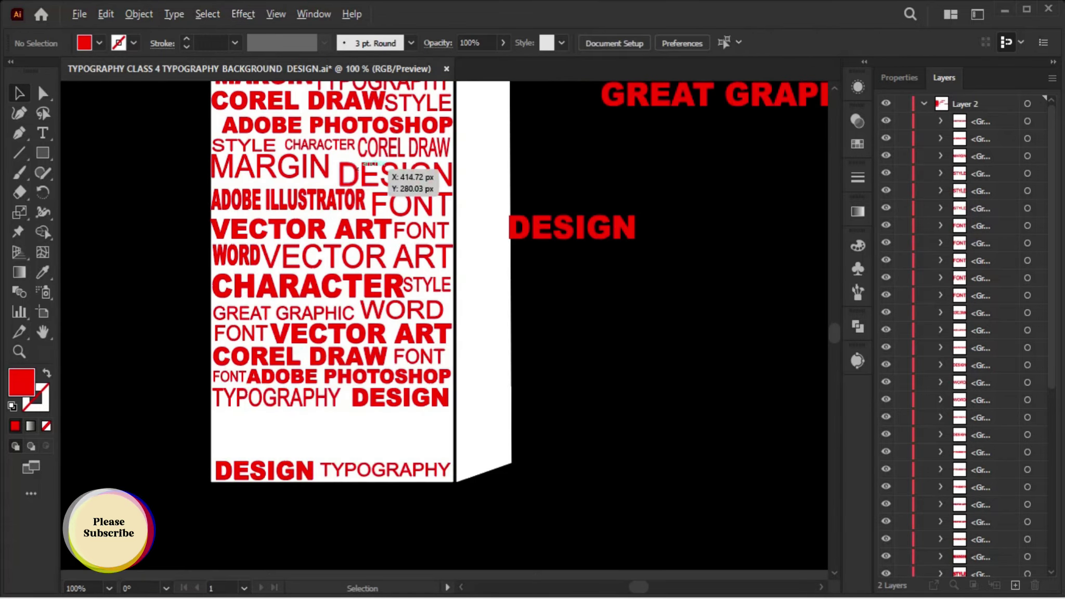
{"action": "left_click_drag", "start_coordinate": [583, 284], "coordinate": [416, 423]}
{"action": "scroll", "coordinate": [417, 423], "scroll_direction": "up", "scroll_amount": 3}
{"action": "scroll", "coordinate": [409, 423], "scroll_direction": "down", "scroll_amount": 3}
{"action": "left_click_drag", "start_coordinate": [384, 475], "coordinate": [476, 500]}
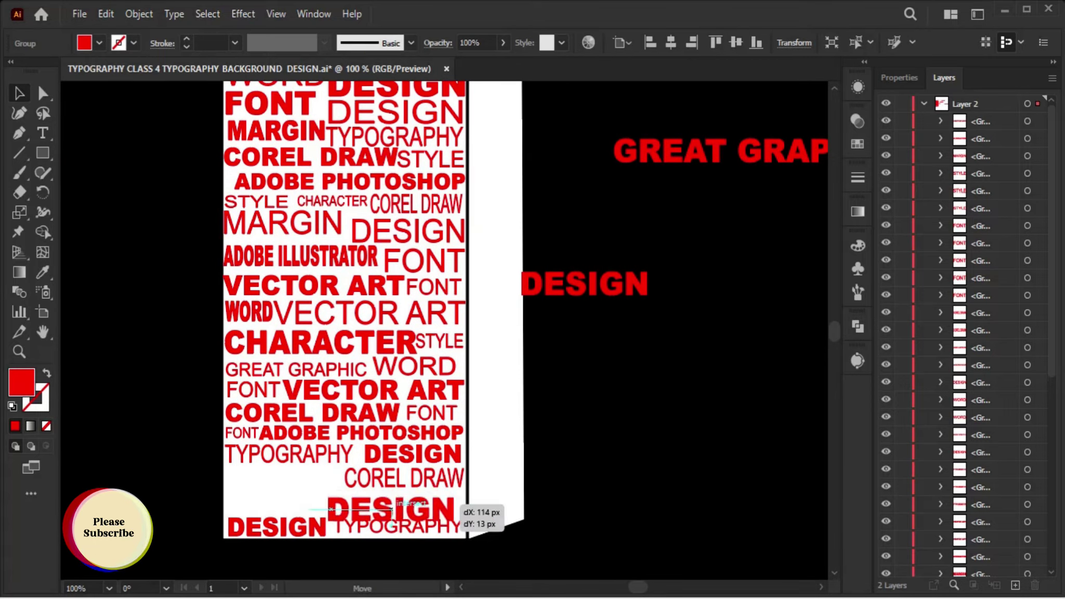
Span GREAT GRAPHIC across the bottom and add ADOBE ILLUSTRATOR and ADOBE PHOTOSHOP under TYPOGRAPHY
{"action": "scroll", "coordinate": [476, 499], "scroll_direction": "down", "scroll_amount": 3}
{"action": "left_click_drag", "start_coordinate": [729, 156], "coordinate": [476, 422]}
{"action": "scroll", "coordinate": [476, 423], "scroll_direction": "up", "scroll_amount": 3}
{"action": "left_click_drag", "start_coordinate": [618, 440], "coordinate": [614, 445]}
{"action": "scroll", "coordinate": [612, 445], "scroll_direction": "down", "scroll_amount": 3}
{"action": "mouse_move", "coordinate": [754, 314]}
{"action": "left_mouse_down"}
{"action": "mouse_move", "coordinate": [488, 368]}
{"action": "mouse_move", "coordinate": [615, 381]}
{"action": "mouse_move", "coordinate": [487, 373]}
{"action": "left_mouse_up"}
{"action": "scroll", "coordinate": [488, 369], "scroll_direction": "up", "scroll_amount": 3}
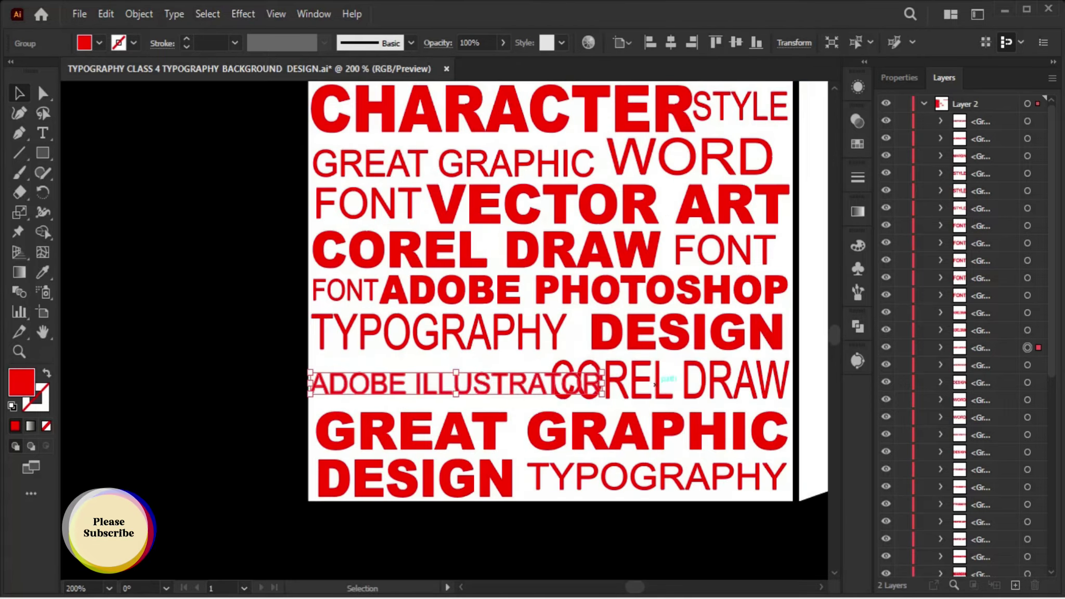
{"action": "scroll", "coordinate": [488, 373], "scroll_direction": "down", "scroll_amount": 3}
{"action": "mouse_move", "coordinate": [499, 190]}
{"action": "left_mouse_down"}
{"action": "mouse_move", "coordinate": [642, 403]}
{"action": "mouse_move", "coordinate": [534, 387]}
{"action": "mouse_move", "coordinate": [585, 385]}
{"action": "left_mouse_up"}
{"action": "scroll", "coordinate": [642, 403], "scroll_direction": "up", "scroll_amount": 3}
{"action": "scroll", "coordinate": [535, 388], "scroll_direction": "up", "scroll_amount": 3}
{"action": "scroll", "coordinate": [450, 415], "scroll_direction": "down", "scroll_amount": 5}
{"action": "scroll", "coordinate": [463, 385], "scroll_direction": "up", "scroll_amount": 2}
{"action": "scroll", "coordinate": [450, 415], "scroll_direction": "down", "scroll_amount": 2}
Delete the two stray DESIGN words beside the box and fit the artboard in the window
{"action": "left_click_drag", "start_coordinate": [555, 229], "coordinate": [599, 374]}
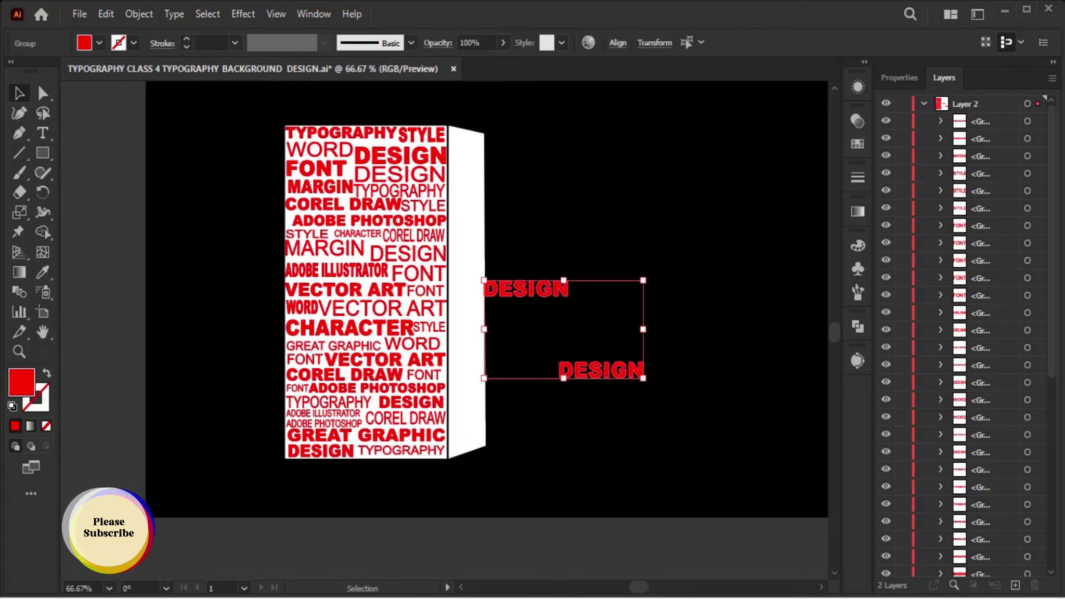
{"action": "key", "text": "Delete"}
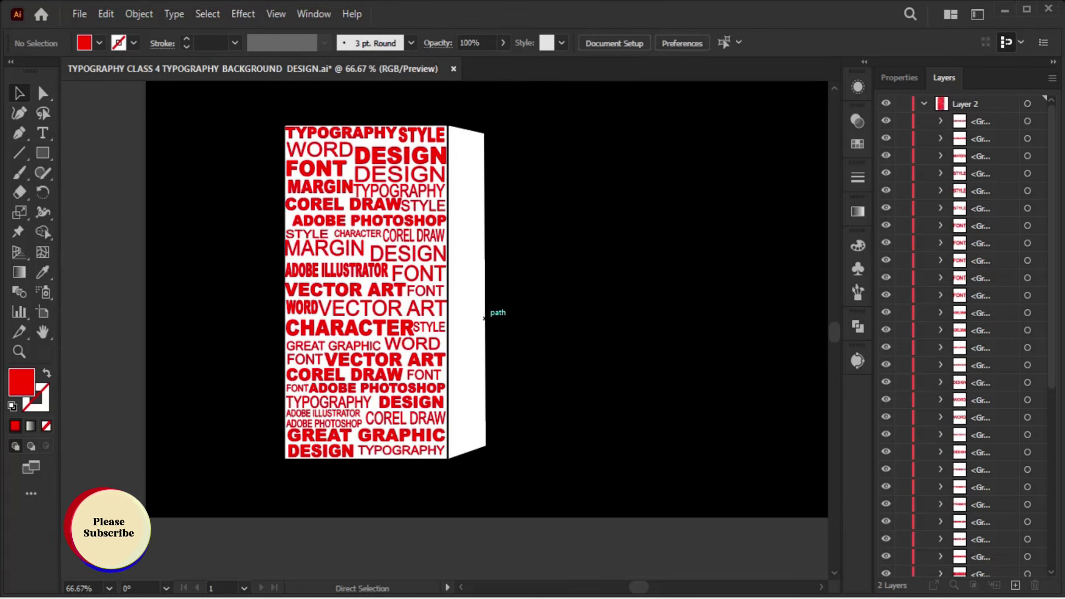
{"action": "key", "text": "ctrl+0"}
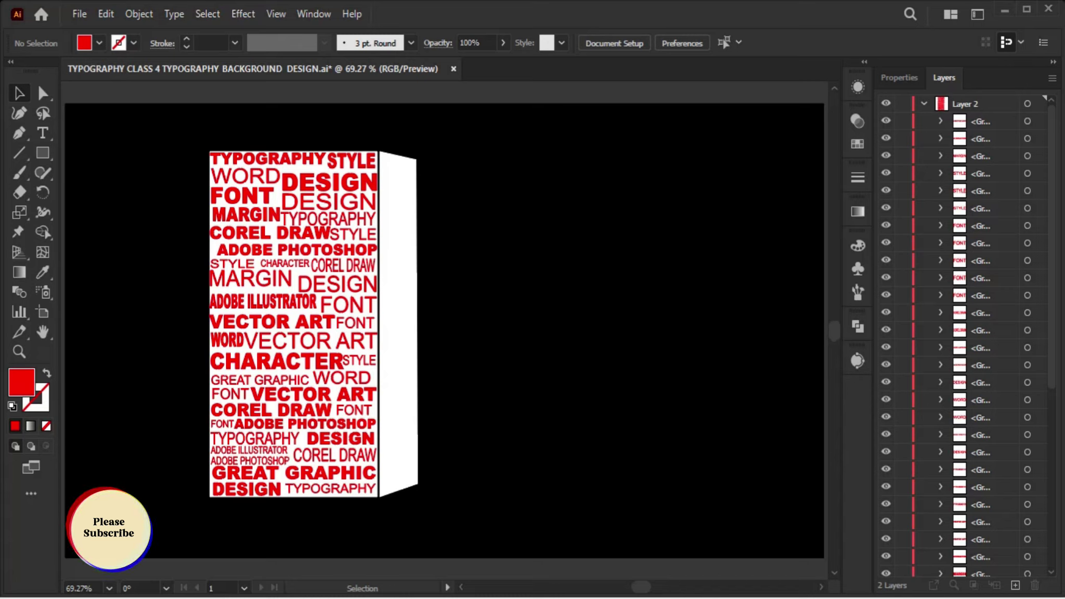
Select all the words and group them into a single word collage
{"action": "key", "text": "ctrl+a"}
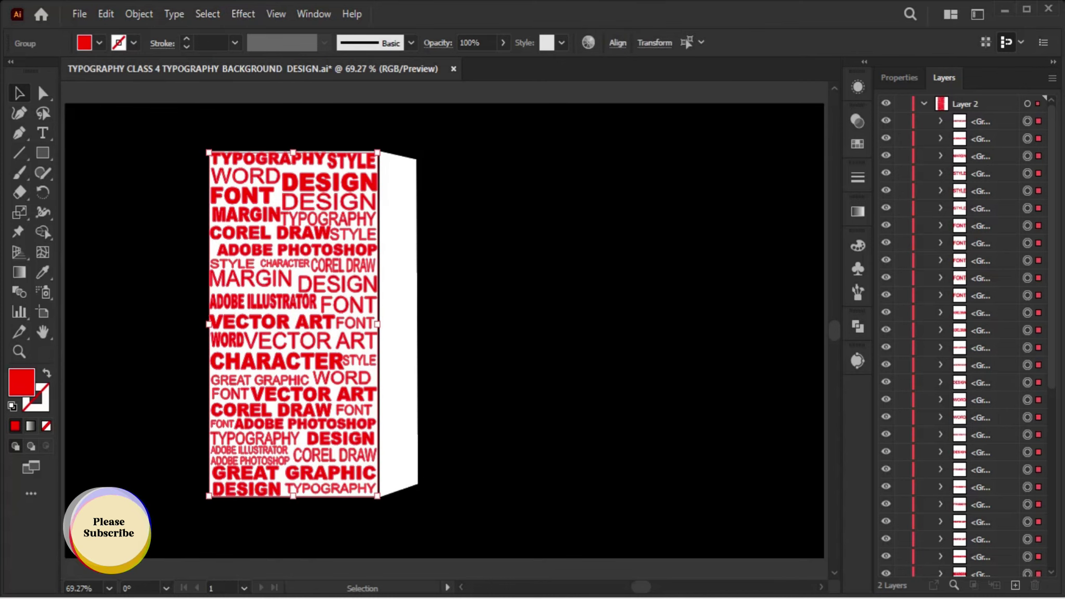
{"action": "key", "text": "a"}
{"action": "key", "text": "ctrl+g"}
{"action": "key", "text": "v"}
Move the word group below both white box faces in the Layers panel, then reselect it
{"action": "left_click", "coordinate": [423, 261]}
{"action": "left_click", "coordinate": [359, 235]}
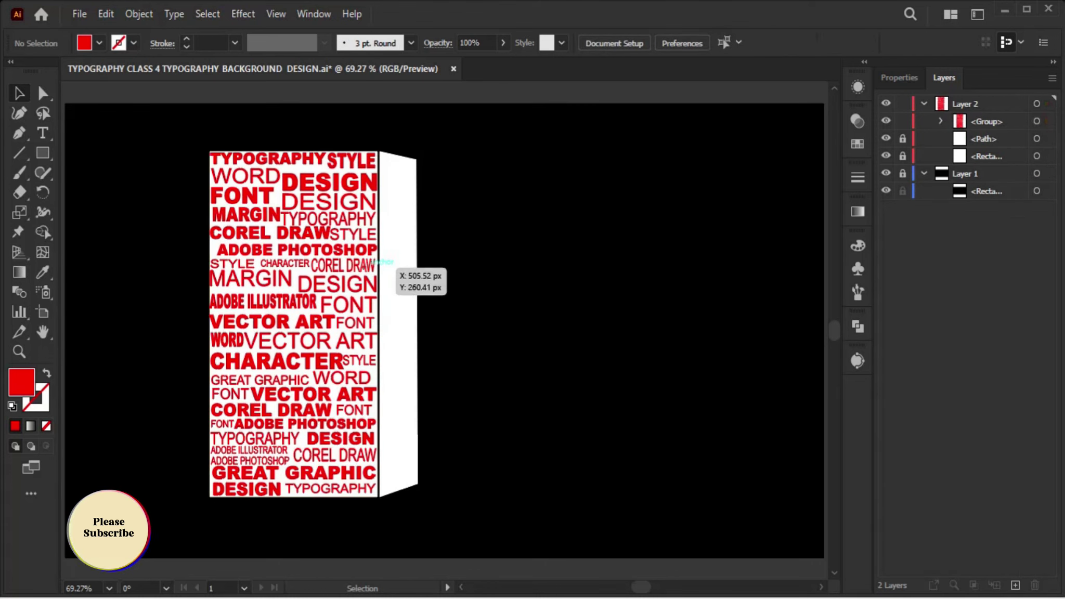
{"action": "key", "text": "ctrl+shift+a"}
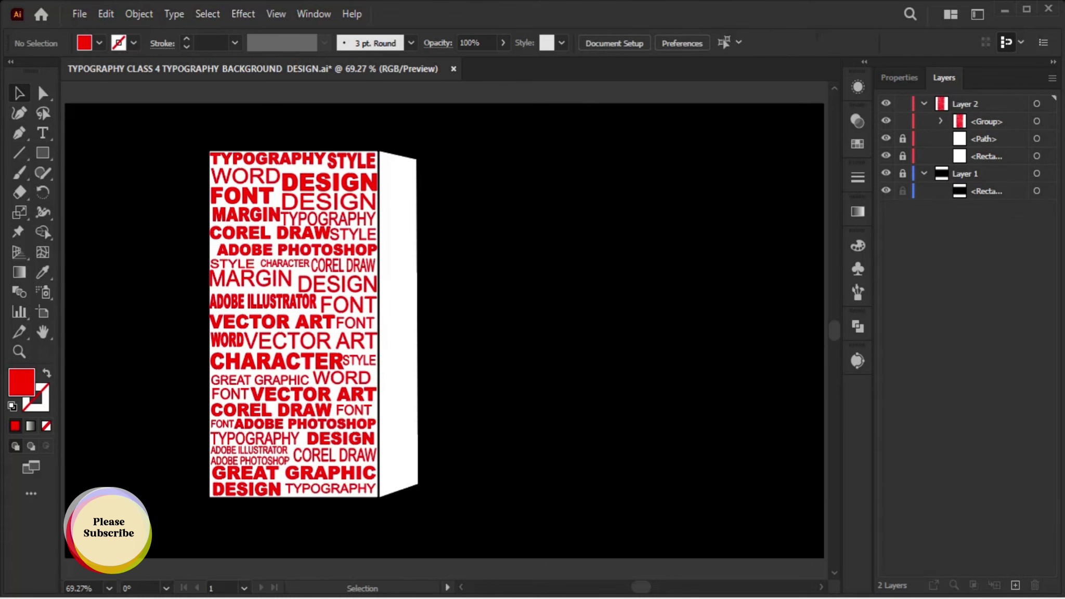
{"action": "left_click_drag", "start_coordinate": [986, 121], "coordinate": [987, 162]}
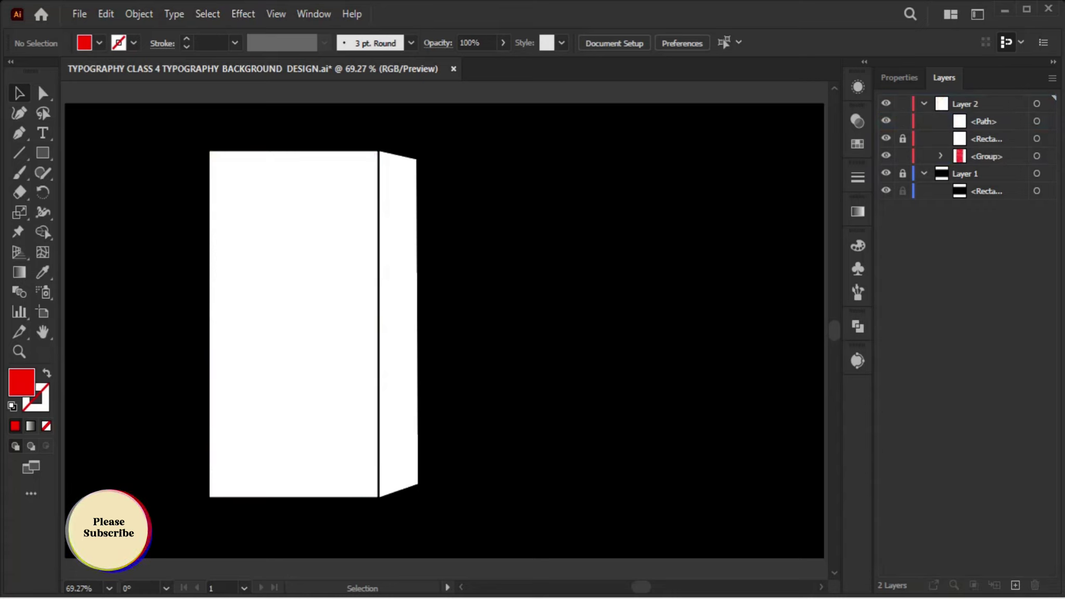
{"action": "left_click", "coordinate": [334, 212]}
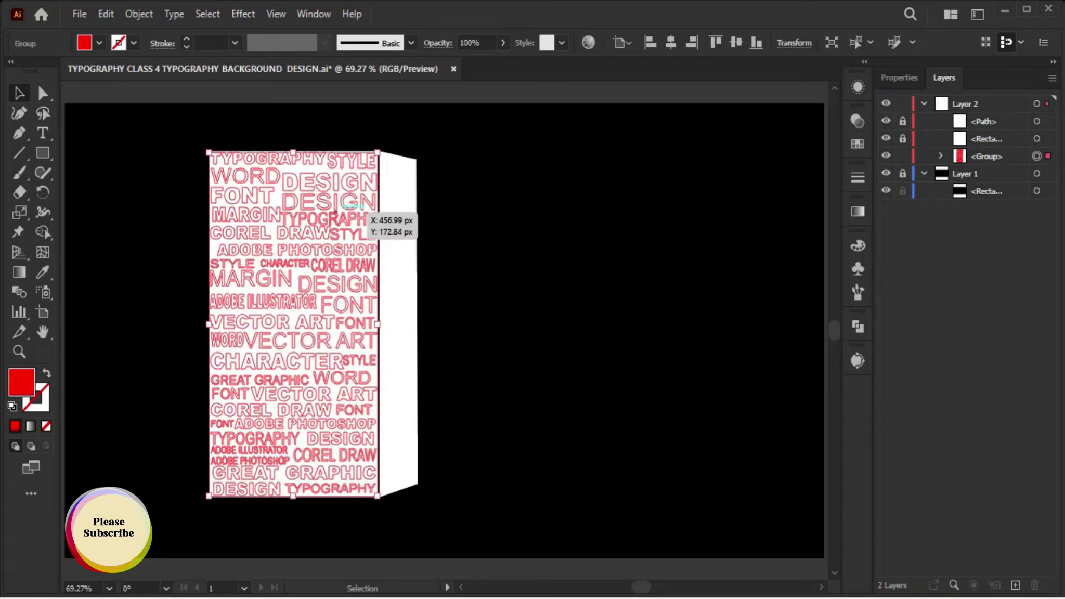
{"action": "left_click", "coordinate": [382, 185]}
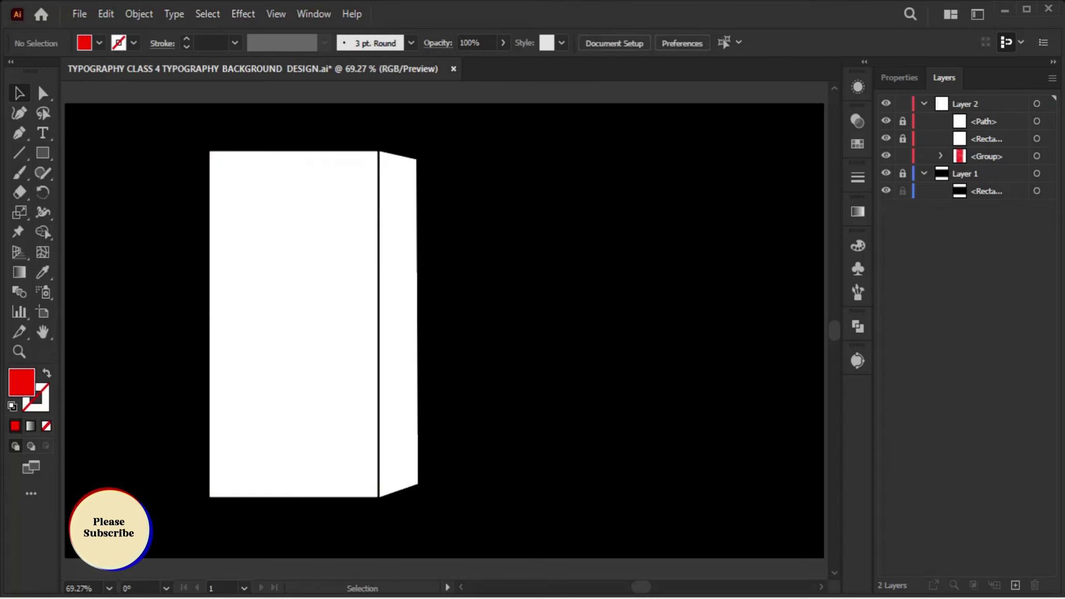
{"action": "left_click", "coordinate": [375, 279]}
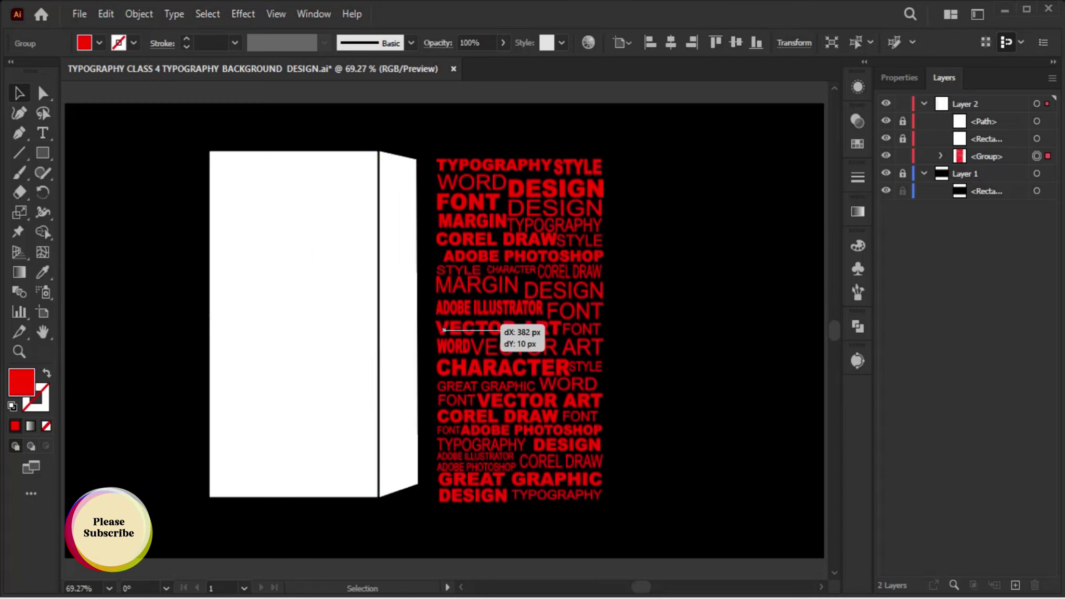
Alt-drag a copy of the word collage onto the black area right of the box
{"action": "left_click_drag", "start_coordinate": [242, 317], "coordinate": [575, 326]}
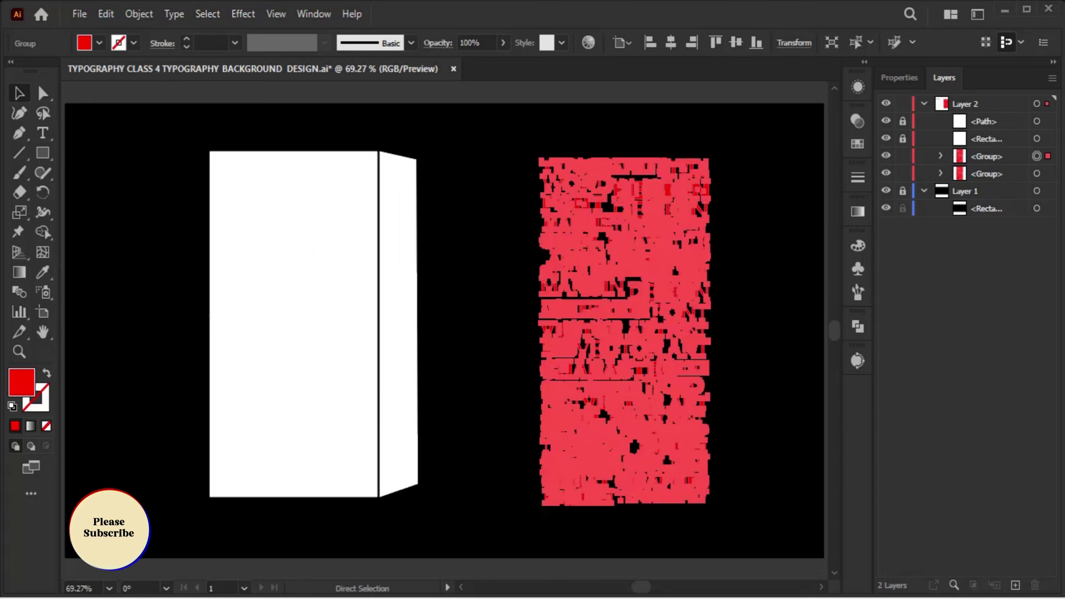
{"action": "key", "text": "ctrl+z"}
{"action": "left_click_drag", "start_coordinate": [335, 305], "coordinate": [690, 316]}
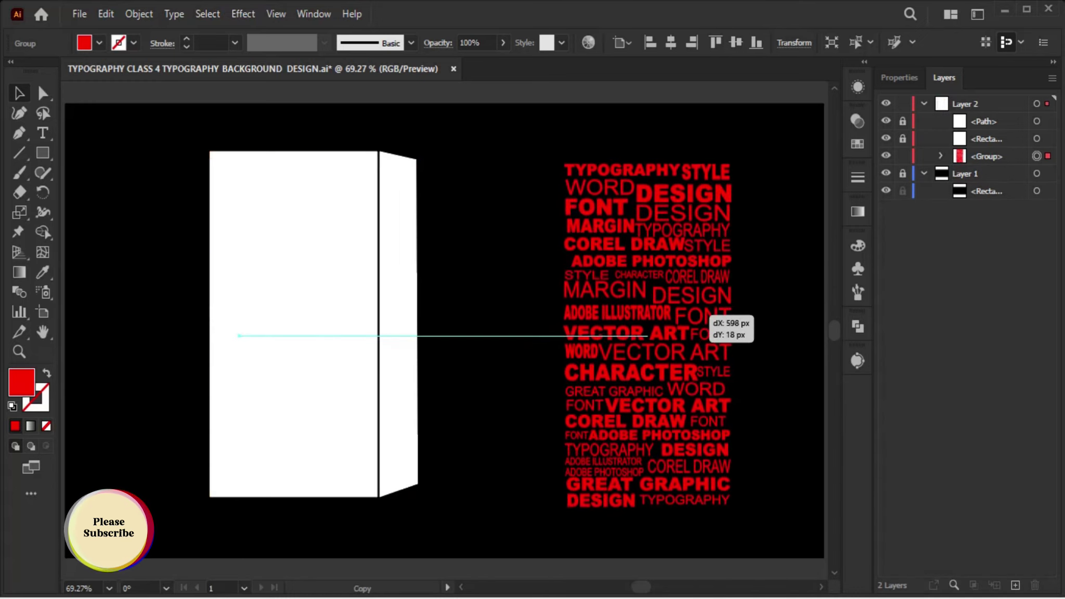
{"action": "key", "text": "ctrl+shift+a"}
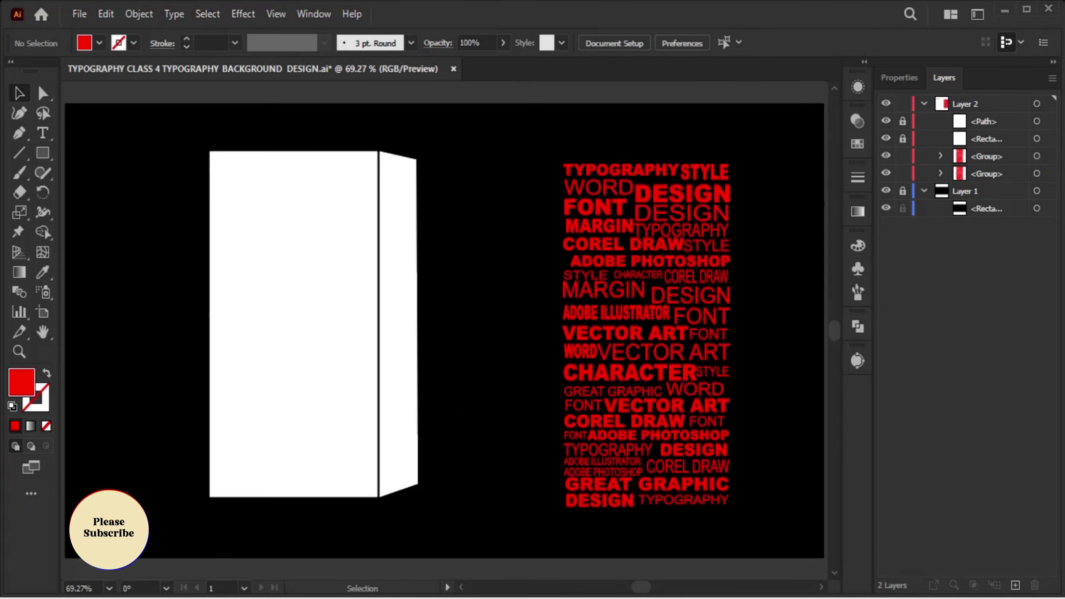
{"action": "left_click", "coordinate": [729, 281]}
Cut the word group and paste it back in front of the front panel
{"action": "left_click", "coordinate": [348, 259]}
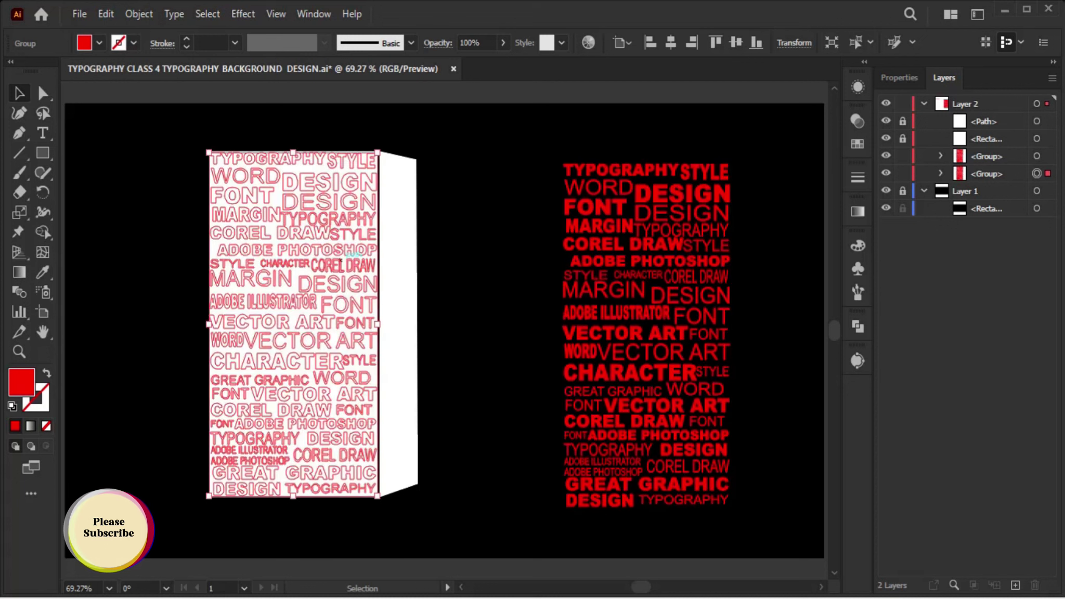
{"action": "left_click_drag", "start_coordinate": [721, 267], "coordinate": [308, 260]}
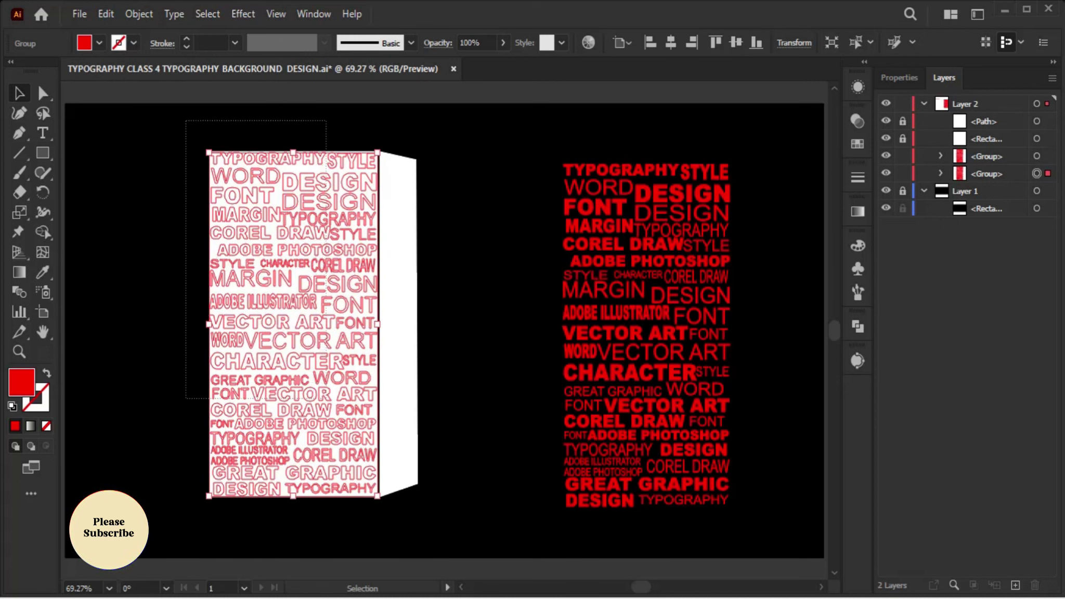
{"action": "key", "text": "ctrl+x"}
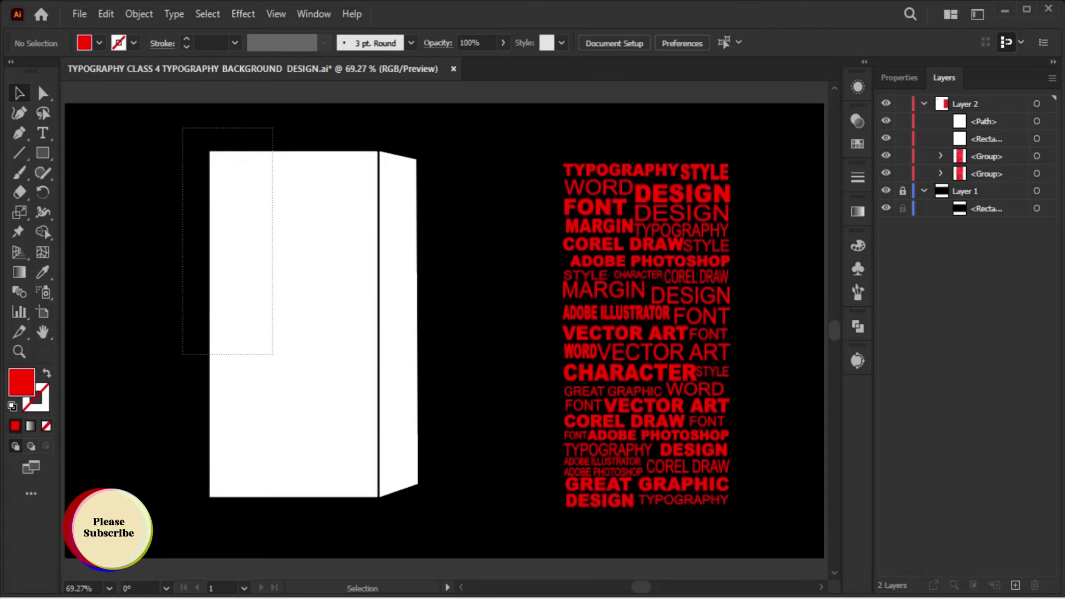
{"action": "left_click_drag", "start_coordinate": [272, 355], "coordinate": [266, 358]}
{"action": "key", "text": "ctrl+f"}
Envelope the words into the front panel, then undo it, leaving rectangle and text separate
{"action": "left_click", "coordinate": [139, 14]}
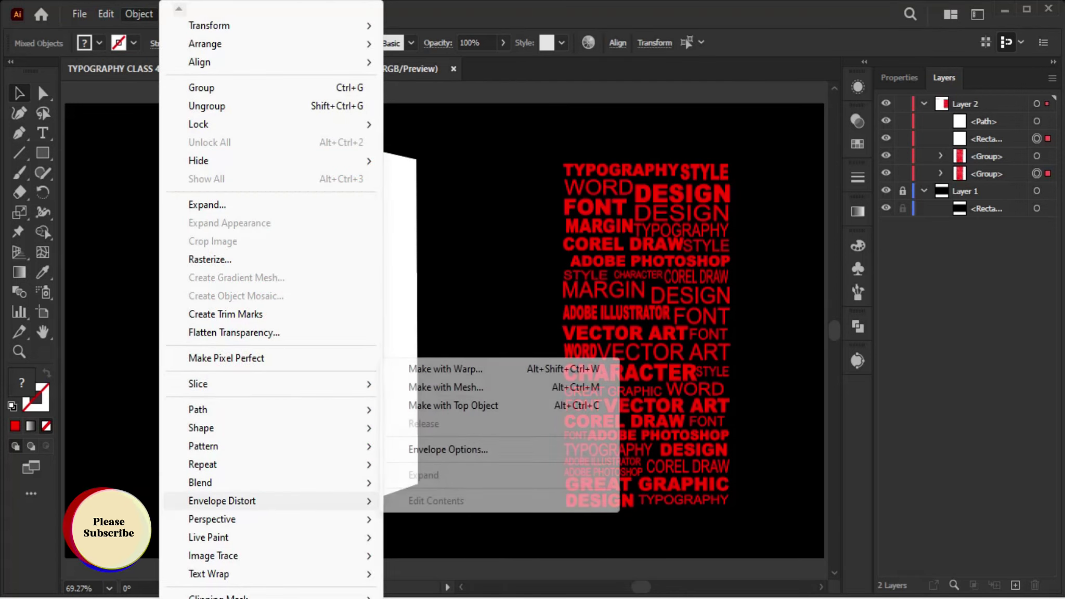
{"action": "left_click", "coordinate": [453, 405]}
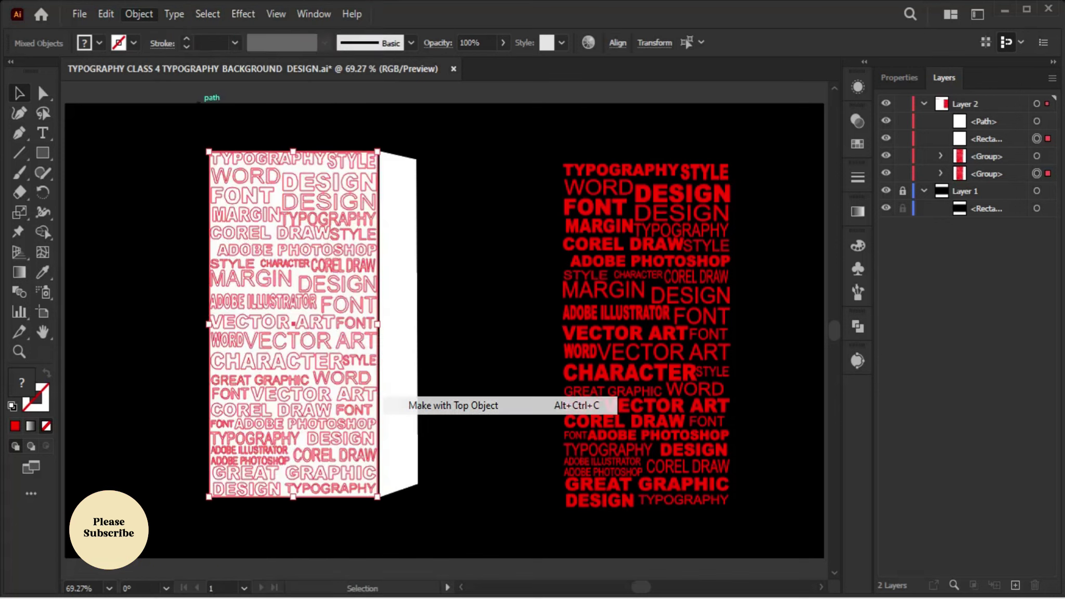
{"action": "key", "text": "ctrl+shift+a"}
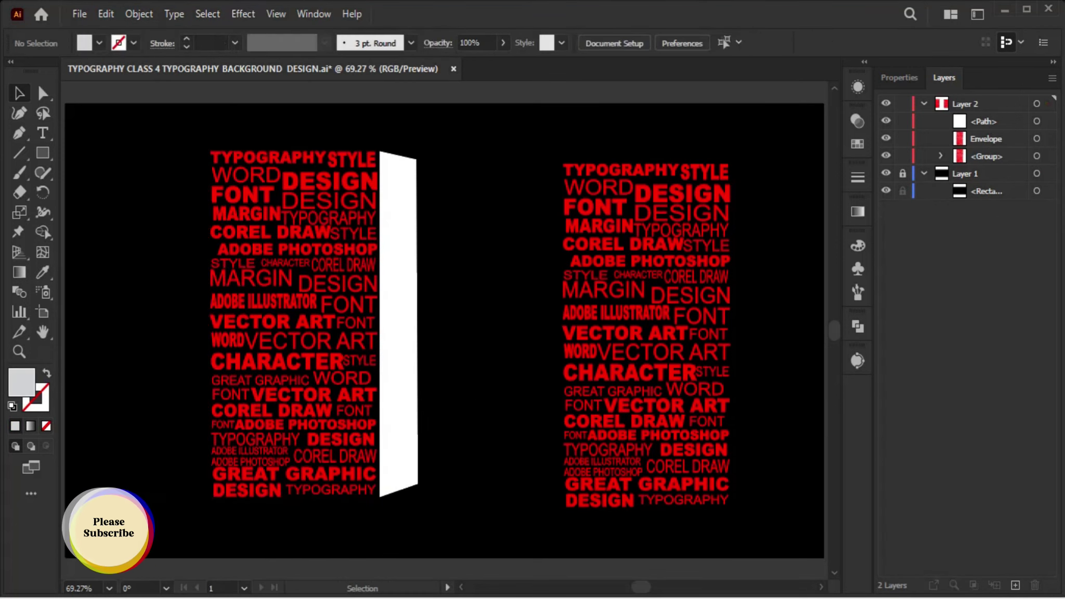
{"action": "left_click", "coordinate": [294, 322]}
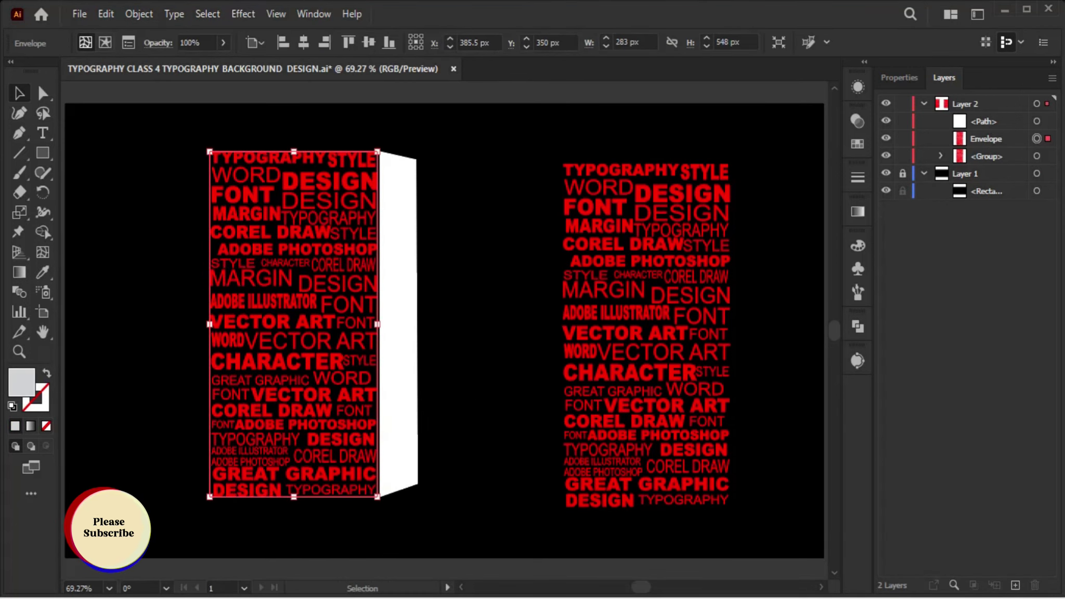
{"action": "key", "text": "ctrl+z"}
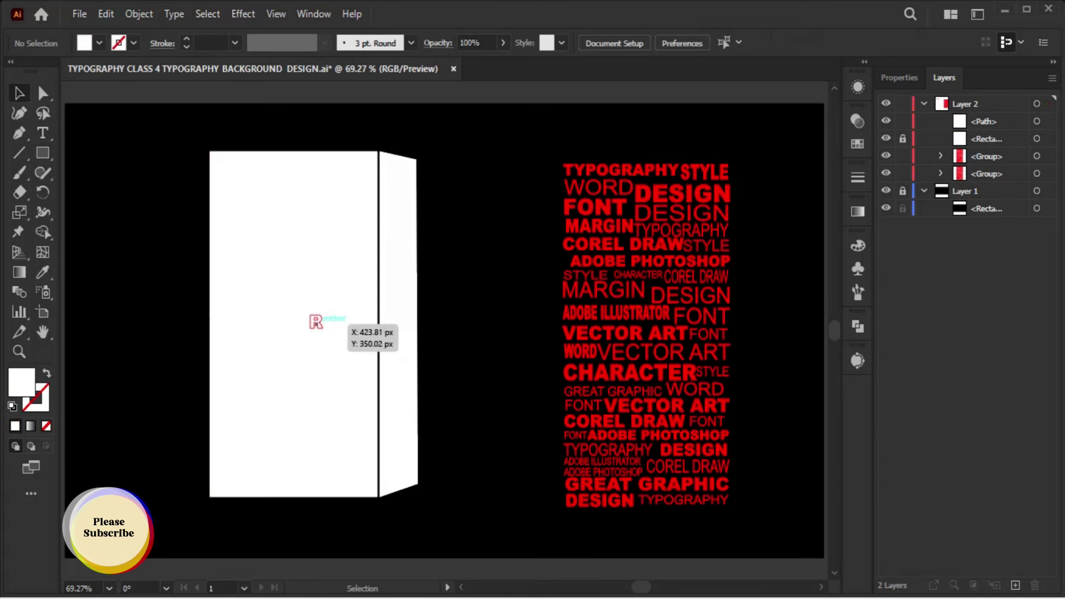
Fill the front text group behind the rectangle with white
{"action": "left_click", "coordinate": [304, 326], "text": "ctrl"}
{"action": "double_click", "coordinate": [21, 382]}
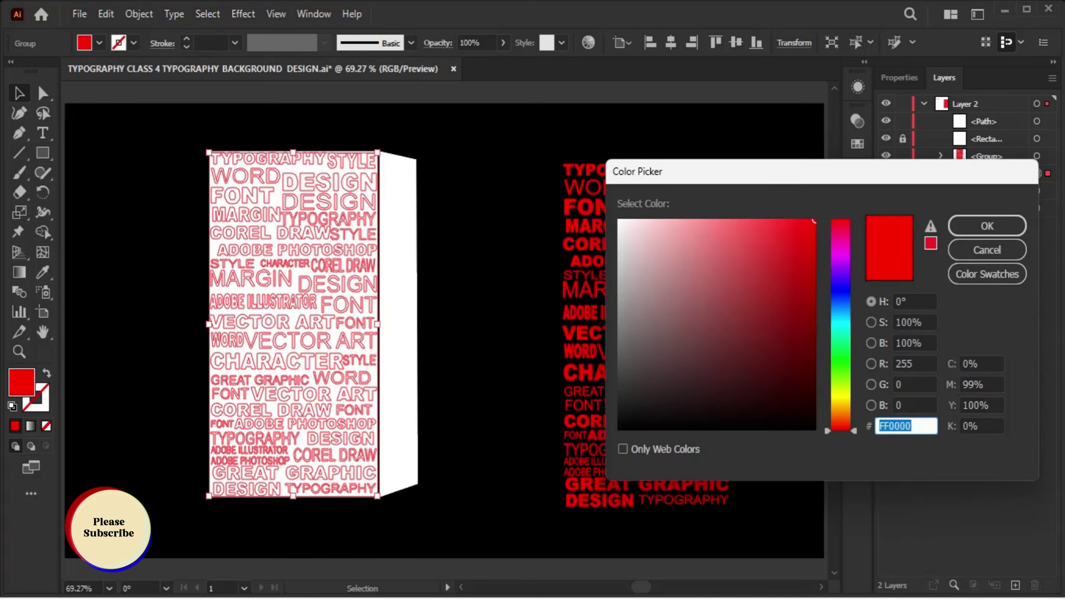
{"action": "key", "text": "Return"}
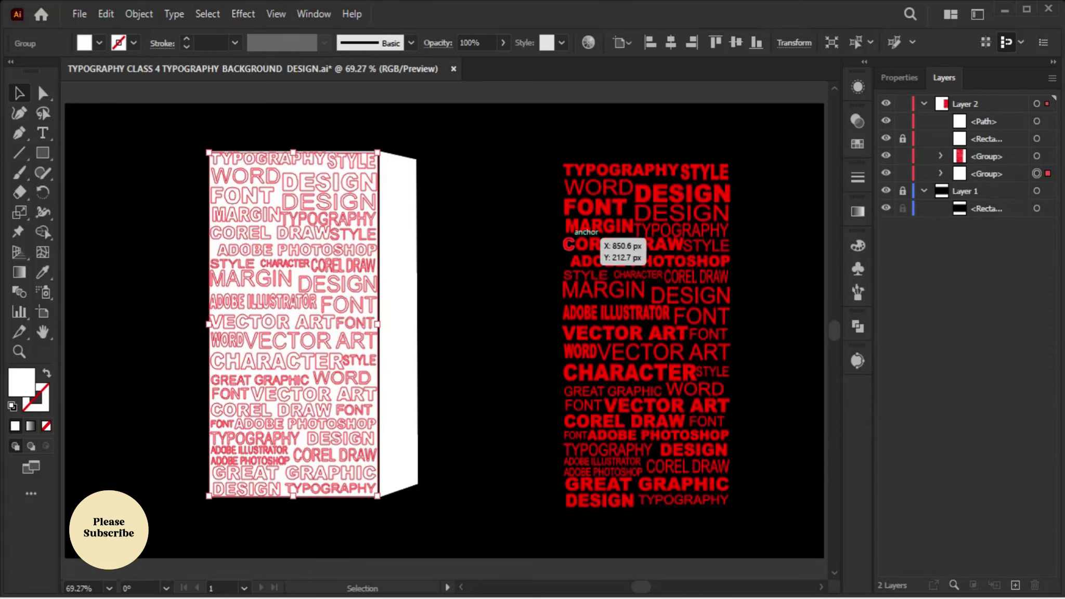
Fill the right word collage with near-white F7F7F7, then select the front-face rectangle and text
{"action": "left_click", "coordinate": [593, 258]}
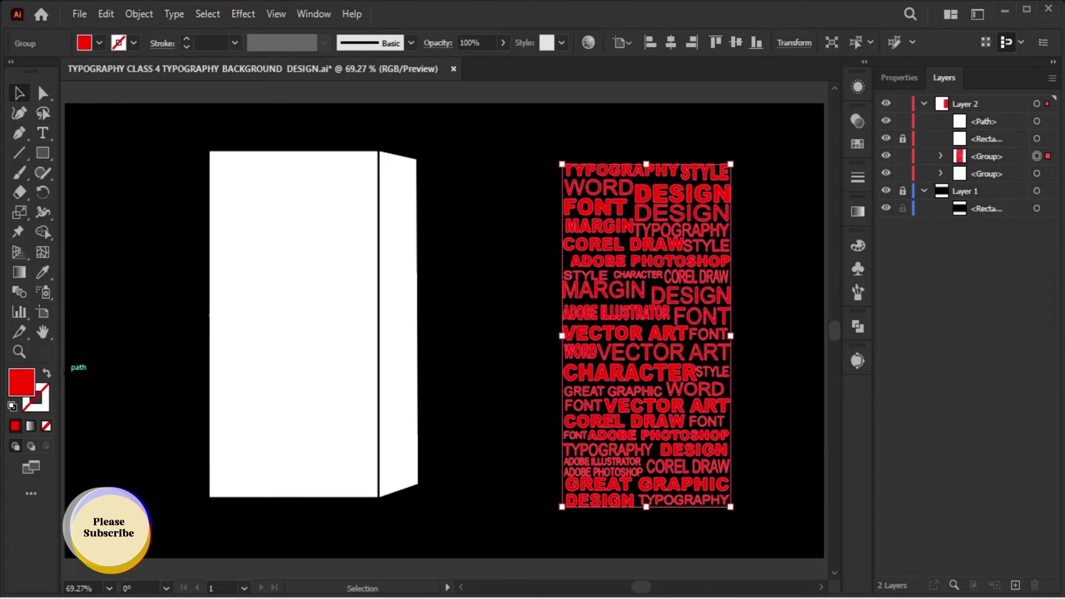
{"action": "double_click", "coordinate": [21, 382]}
{"action": "type", "text": "F7F7F7"}
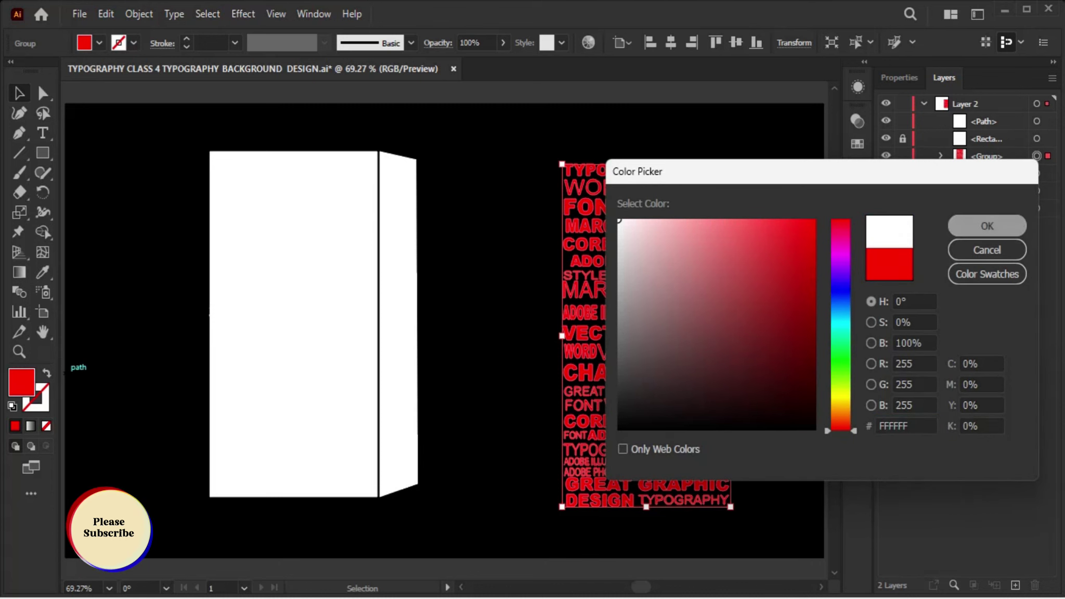
{"action": "key", "text": "Return"}
{"action": "key", "text": "ctrl+shift+a"}
{"action": "left_click_drag", "start_coordinate": [205, 117], "coordinate": [322, 327]}
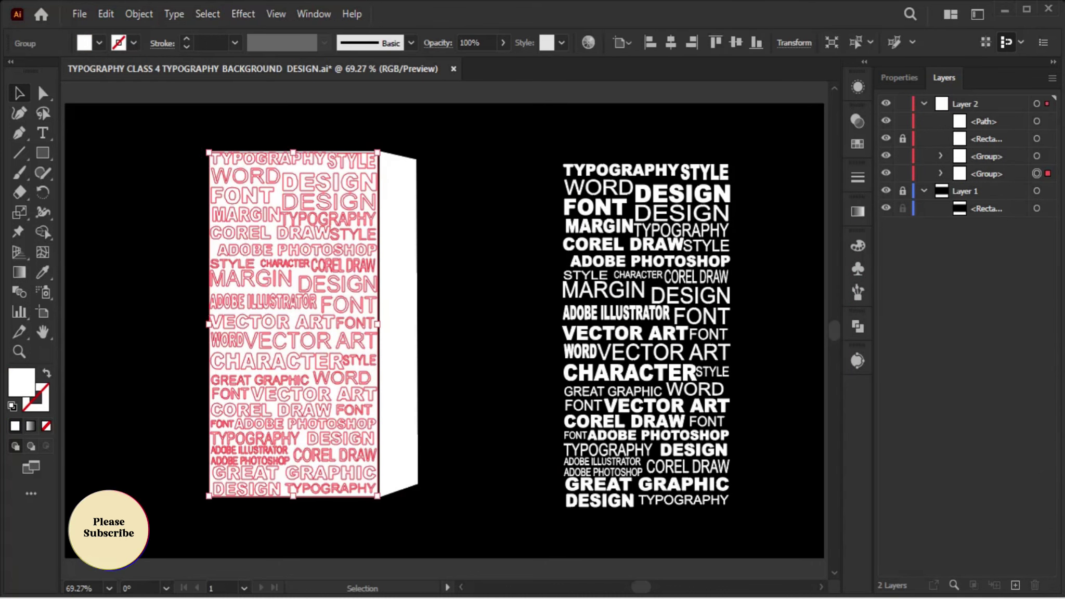
{"action": "left_click", "coordinate": [139, 14]}
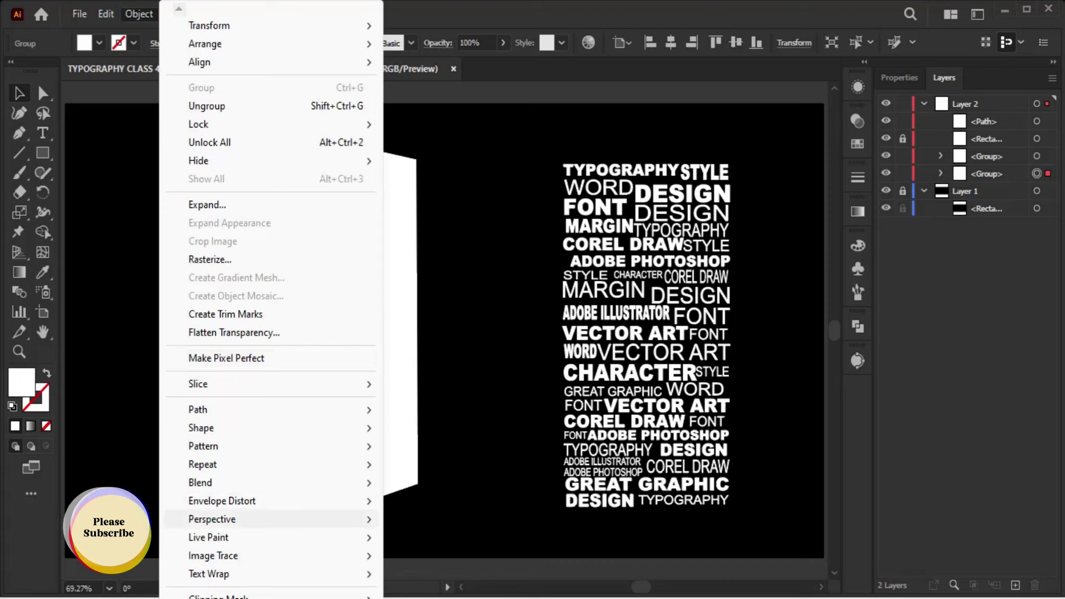
{"action": "mouse_move", "coordinate": [222, 501]}
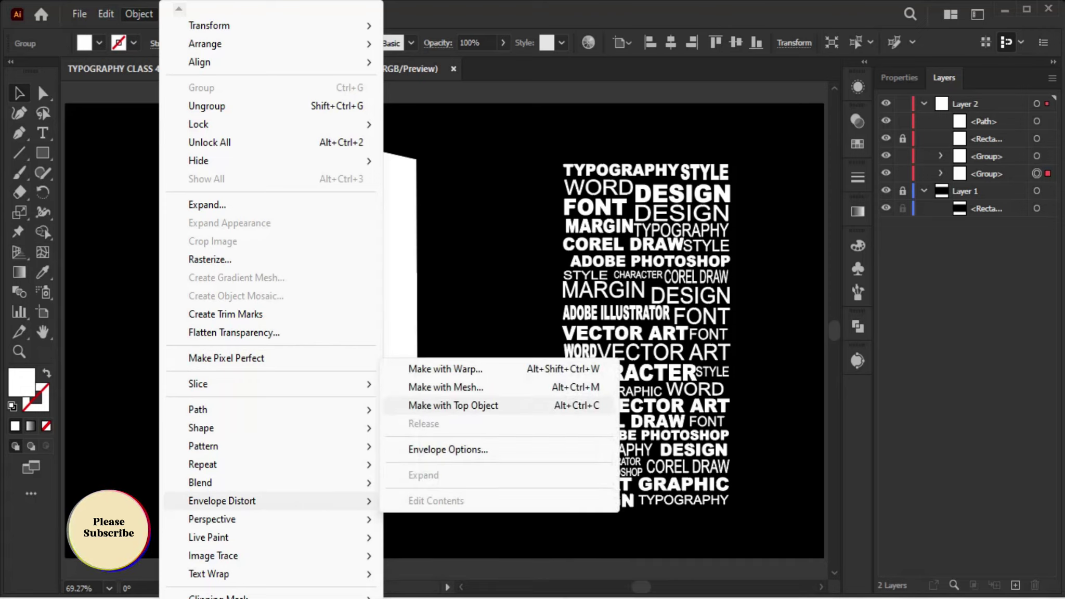
Try Make with Top Object, dismiss the error, and hide the front rectangle to inspect the text
{"action": "left_click", "coordinate": [453, 406]}
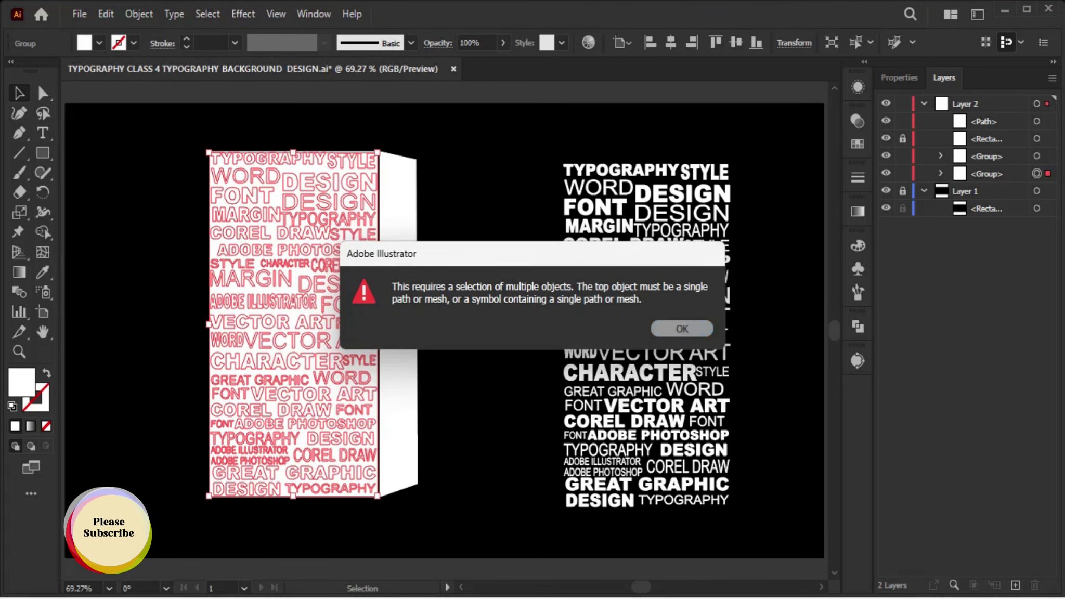
{"action": "left_click", "coordinate": [682, 328]}
{"action": "left_click", "coordinate": [457, 292]}
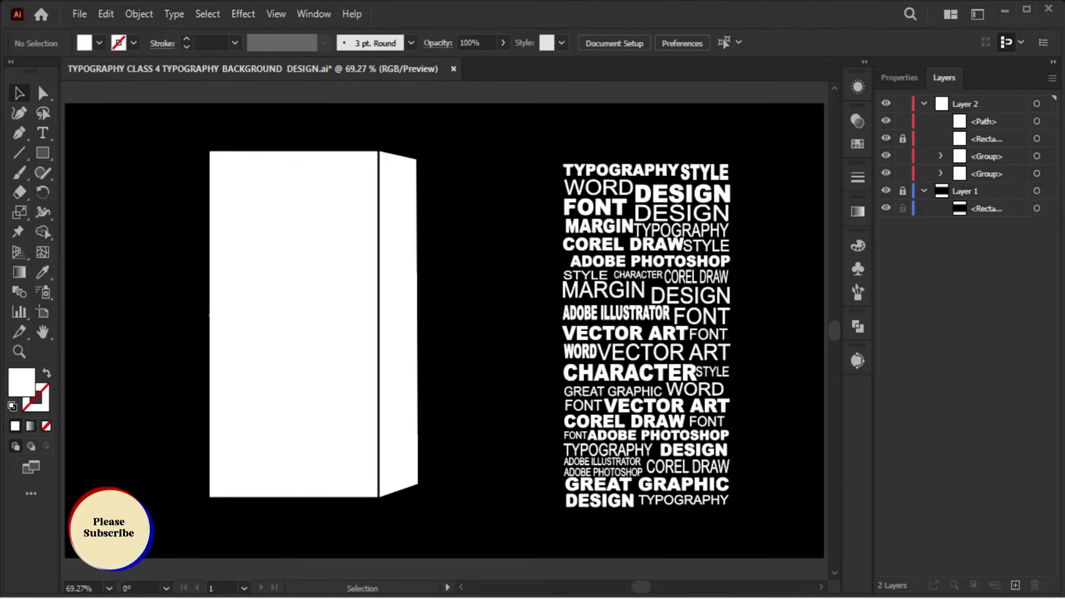
{"action": "left_click_drag", "start_coordinate": [198, 93], "coordinate": [312, 312]}
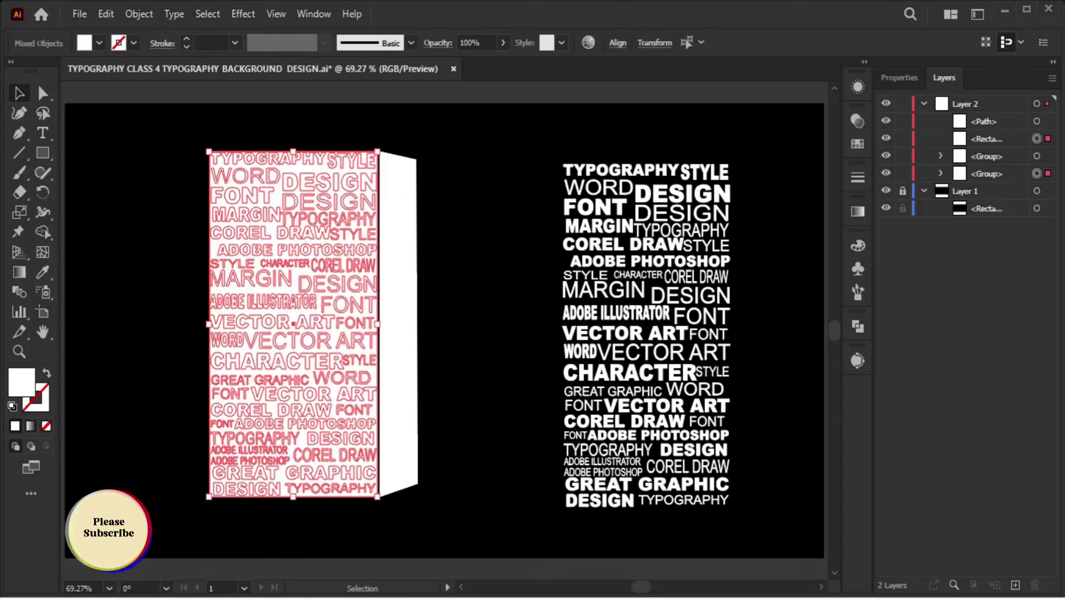
{"action": "left_click", "coordinate": [139, 14]}
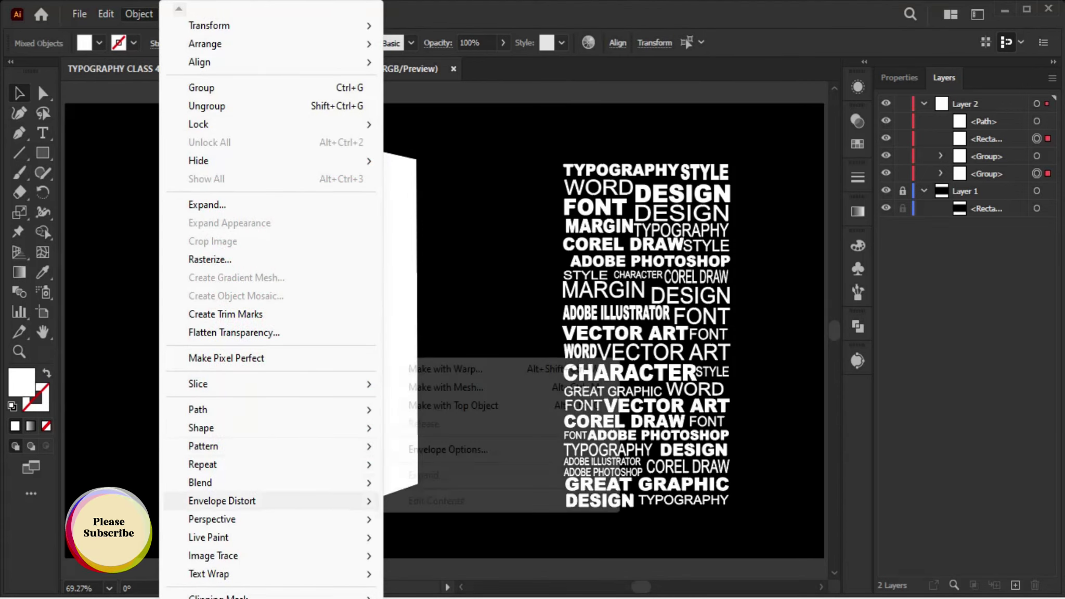
{"action": "left_click", "coordinate": [291, 338]}
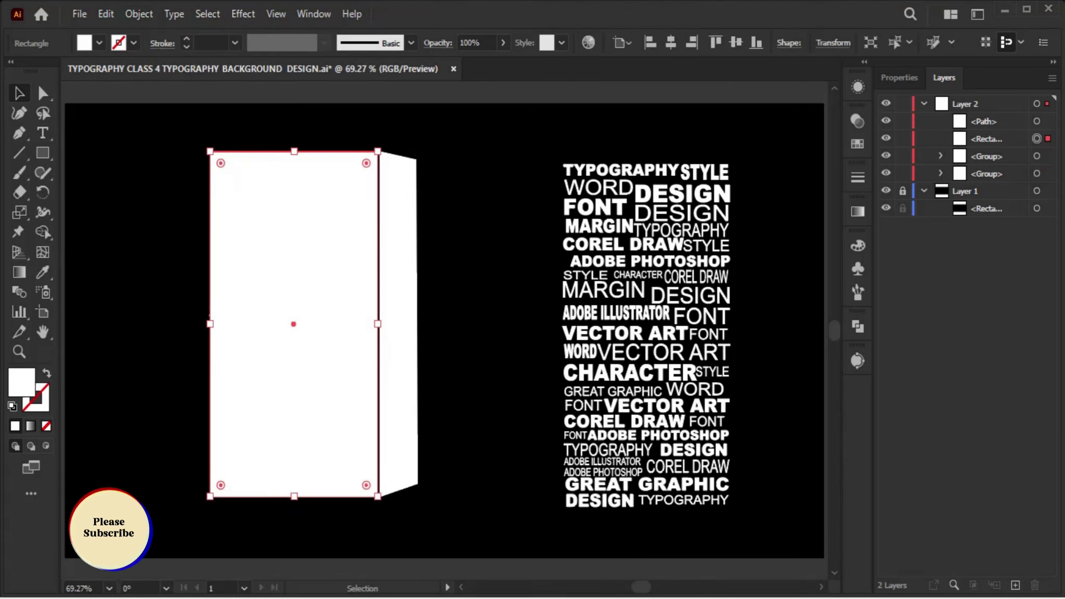
{"action": "key", "text": "ctrl+3"}
Reshow the front rectangle and envelope the white words into it with Make with Top Object
{"action": "left_click", "coordinate": [370, 245]}
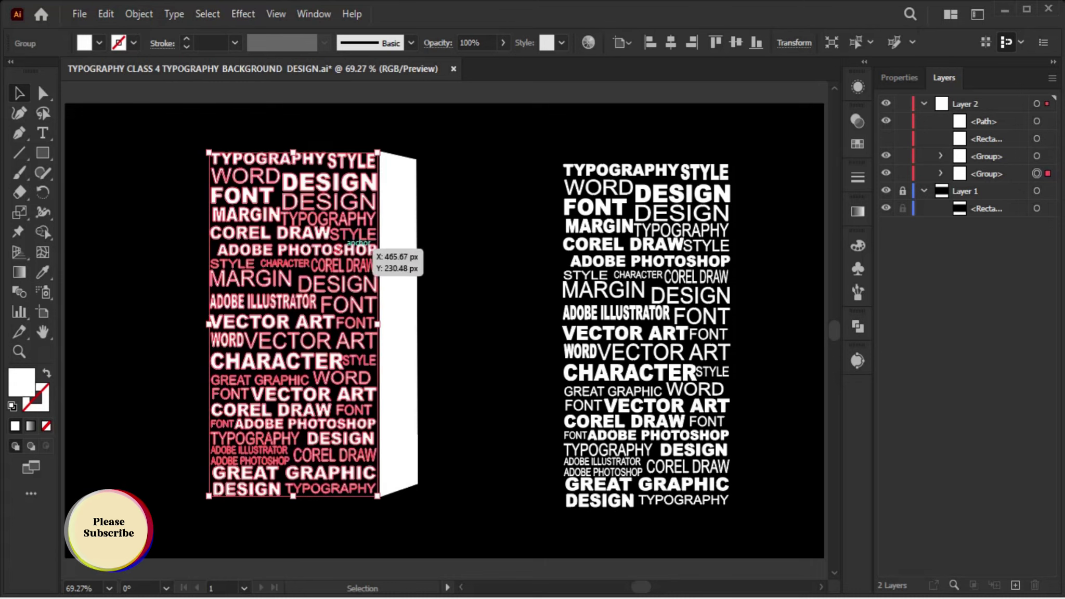
{"action": "key", "text": "ctrl+shift+a"}
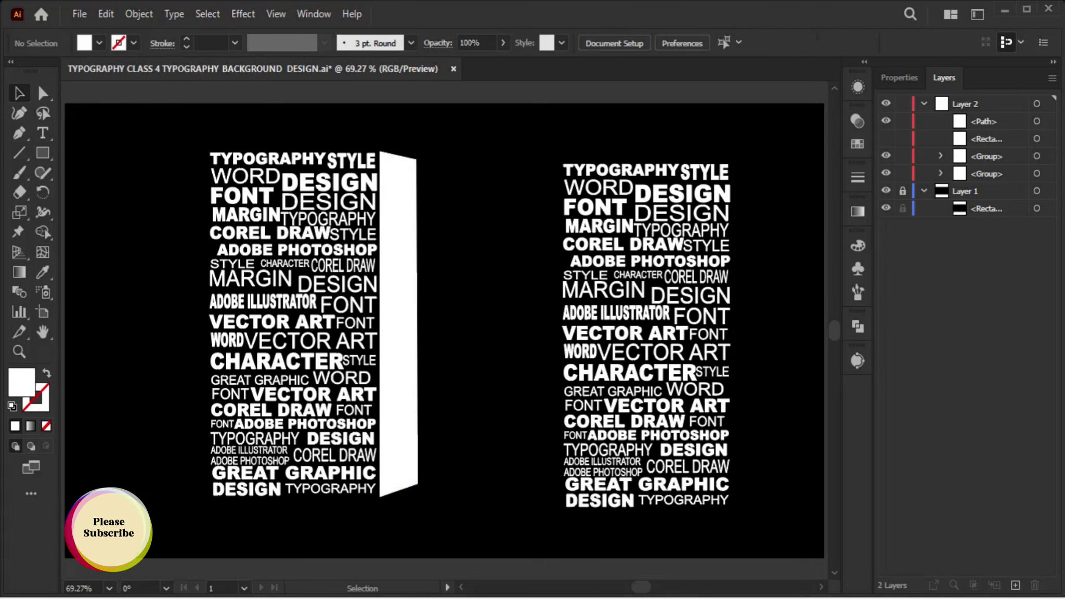
{"action": "key", "text": "alt+ctrl+3"}
{"action": "left_click_drag", "start_coordinate": [162, 114], "coordinate": [291, 323]}
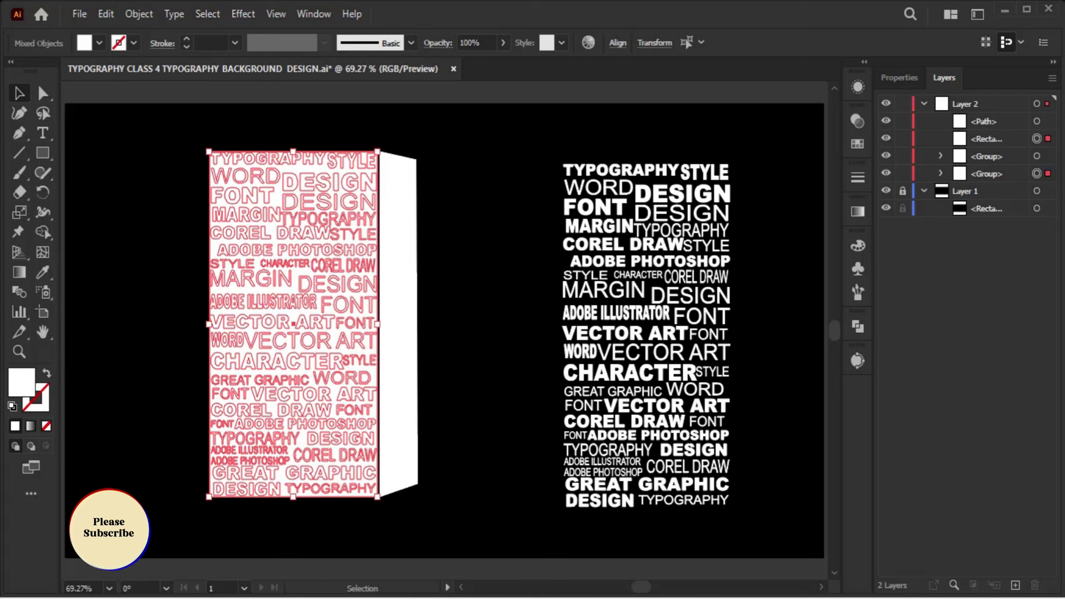
{"action": "left_click", "coordinate": [139, 14]}
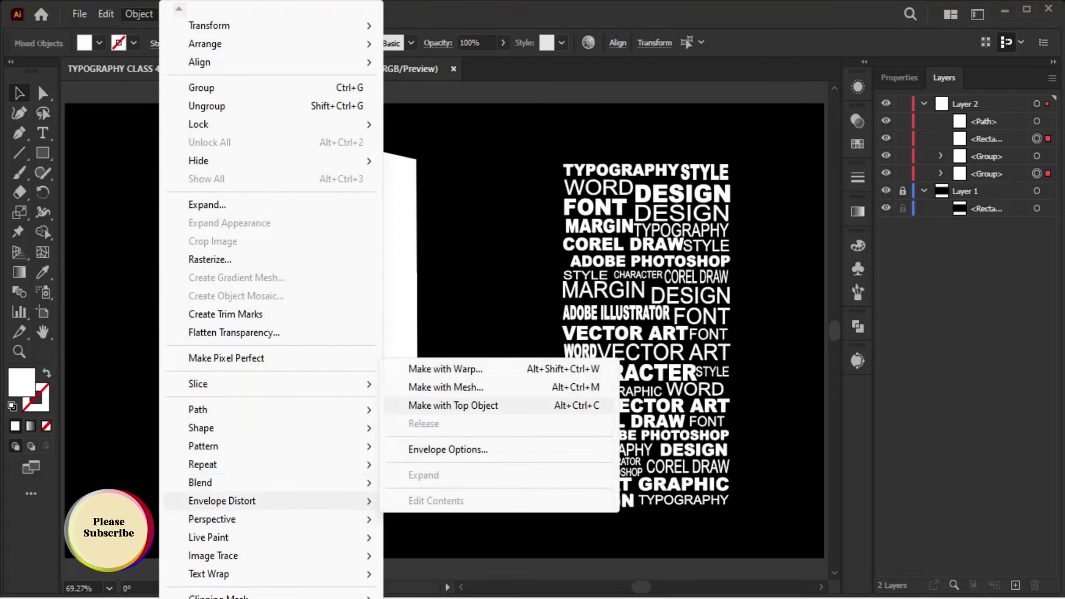
{"action": "left_click", "coordinate": [411, 405]}
{"action": "key", "text": "ctrl+shift+a"}
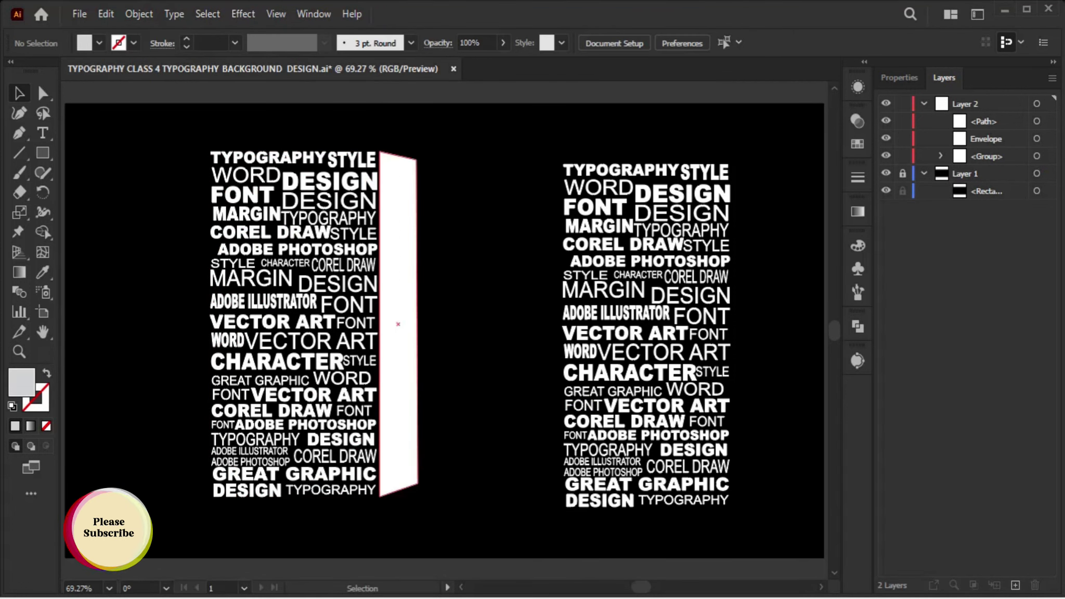
Envelope the right typography block onto the slanted side panel with Make with Top Object
{"action": "left_click", "coordinate": [676, 296]}
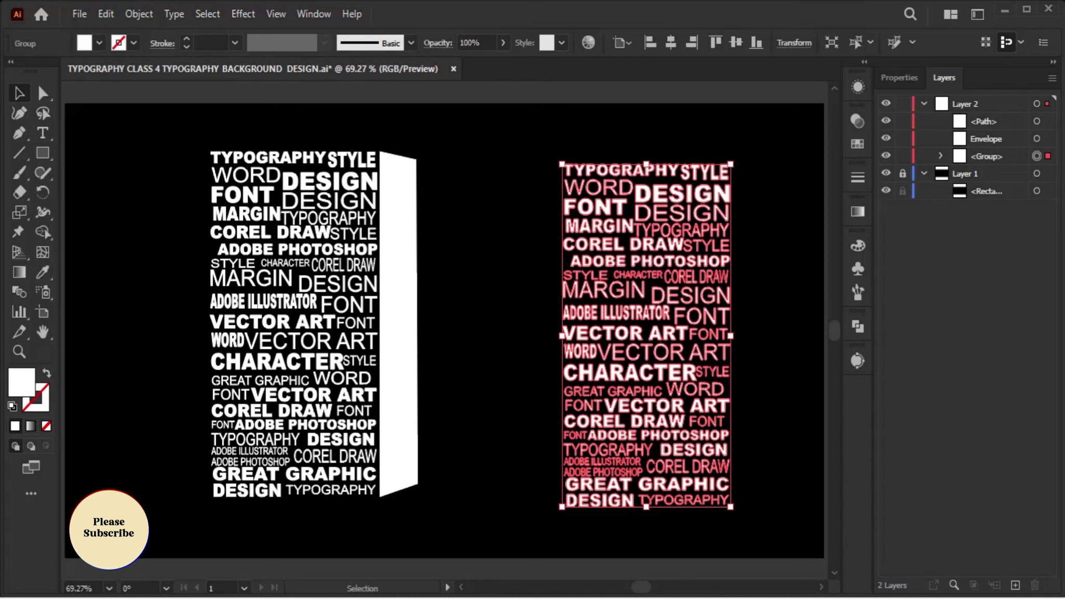
{"action": "left_click", "coordinate": [398, 312]}
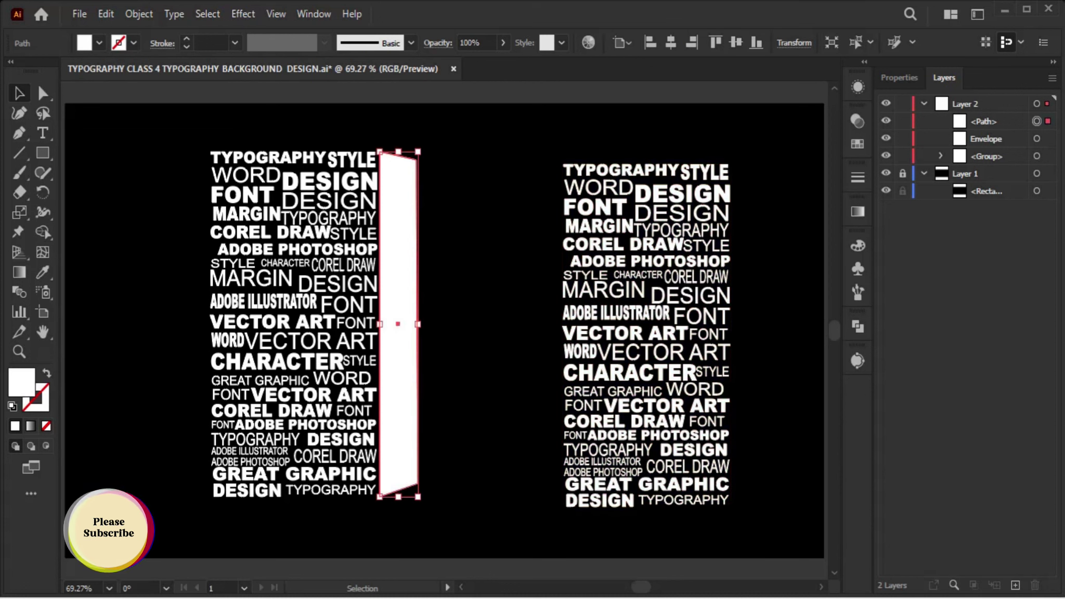
{"action": "left_click", "coordinate": [718, 312], "text": "shift"}
{"action": "left_click", "coordinate": [139, 13]}
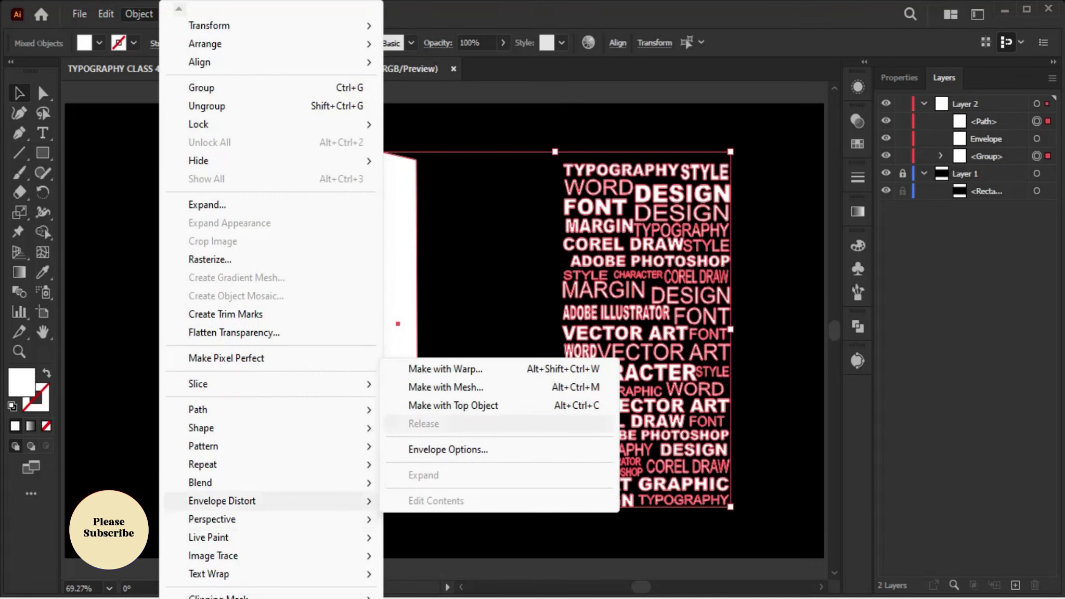
{"action": "left_click", "coordinate": [453, 405]}
{"action": "key", "text": "ctrl+shift+a"}
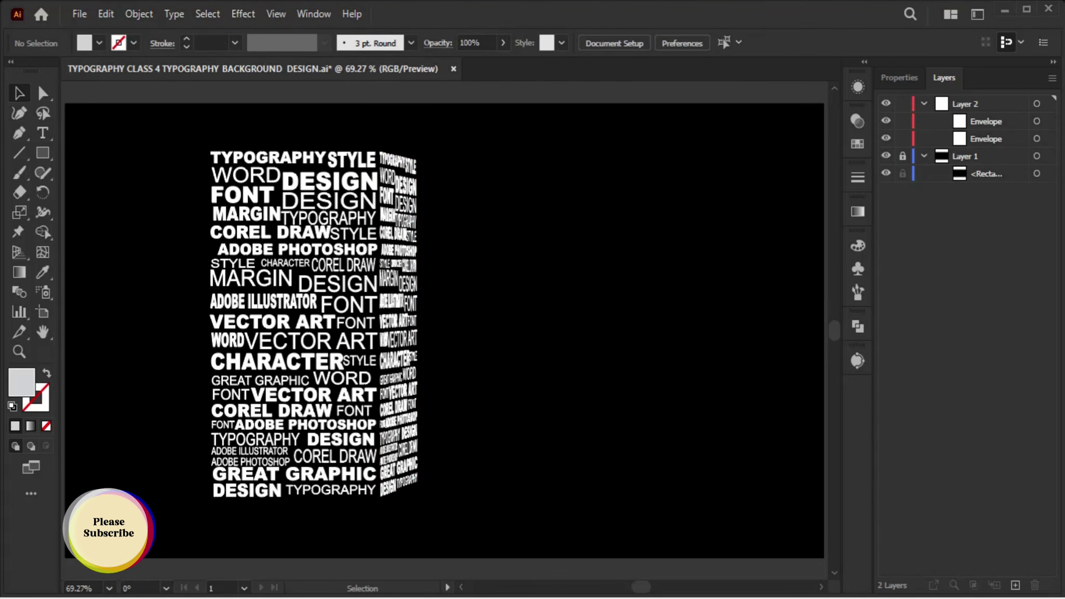
Raise the side-face envelope's bottom edge slightly
{"action": "scroll", "coordinate": [445, 321], "scroll_direction": "down", "scroll_amount": 1}
{"action": "left_click", "coordinate": [398, 302]}
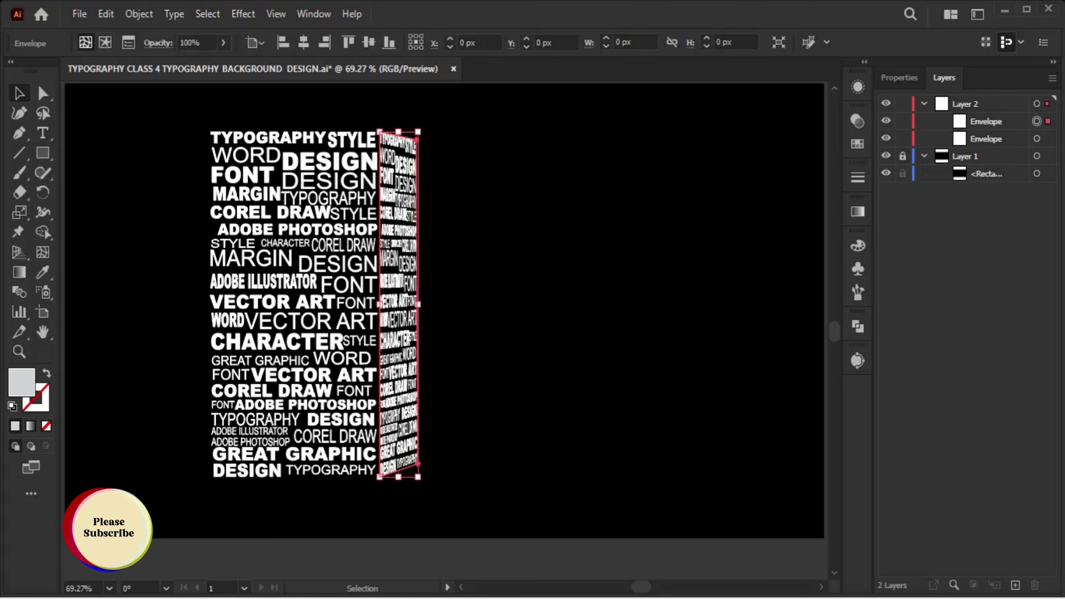
{"action": "key", "text": "ctrl+plus"}
{"action": "key", "text": "ctrl+plus"}
{"action": "left_click_drag", "start_coordinate": [425, 478], "coordinate": [426, 470]}
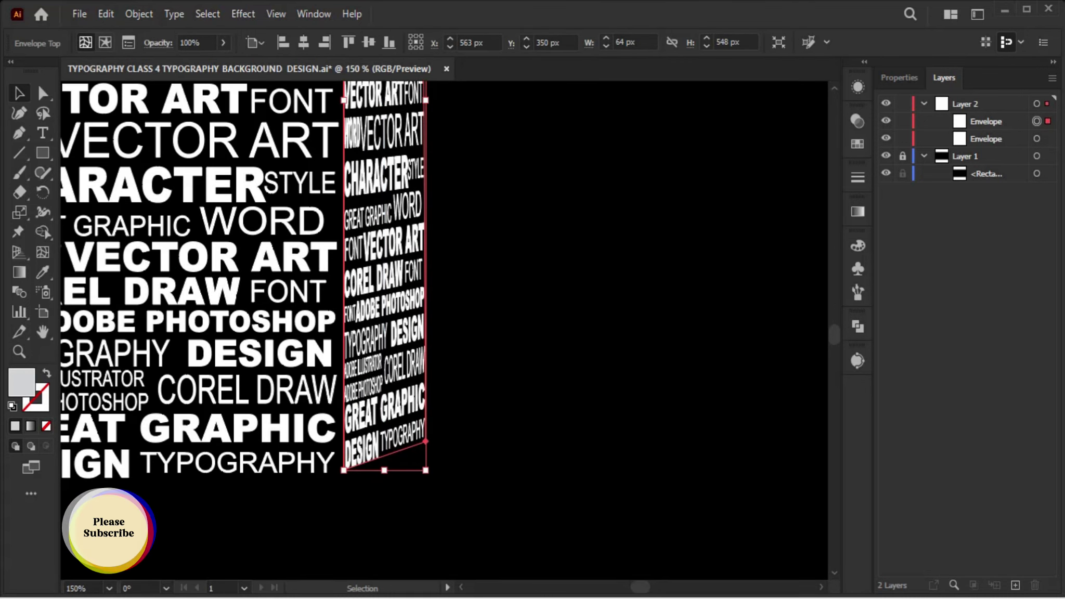
{"action": "key", "text": "ctrl+minus"}
{"action": "key", "text": "ctrl+minus"}
{"action": "key", "text": "ctrl+shift+a"}
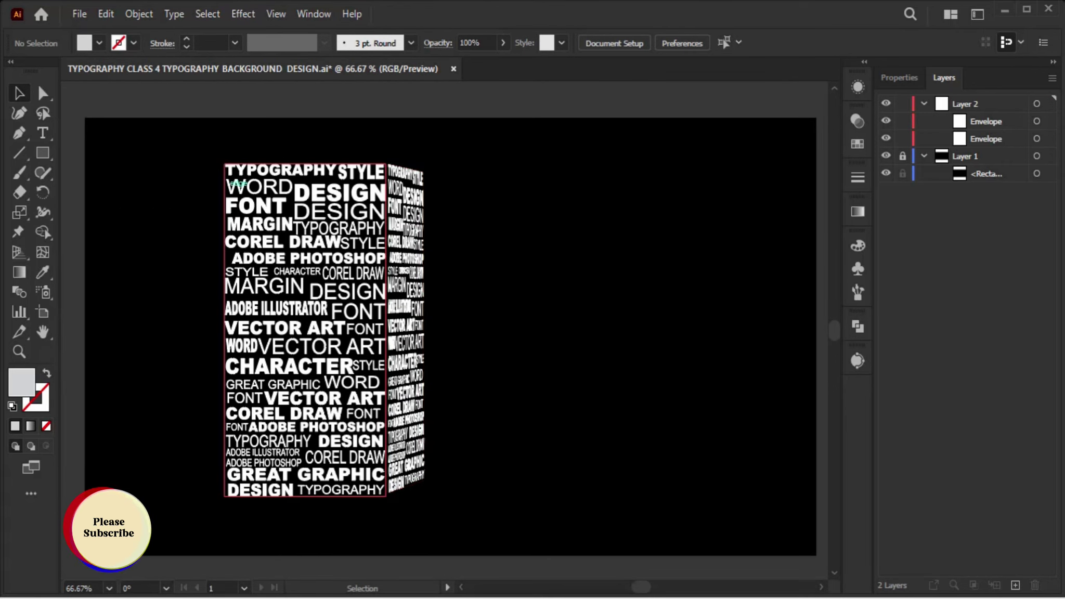
Shrink both box faces, move them up and left, and realign the front face with the side
{"action": "left_click_drag", "start_coordinate": [376, 299], "coordinate": [371, 265]}
{"action": "left_click_drag", "start_coordinate": [420, 130], "coordinate": [401, 159]}
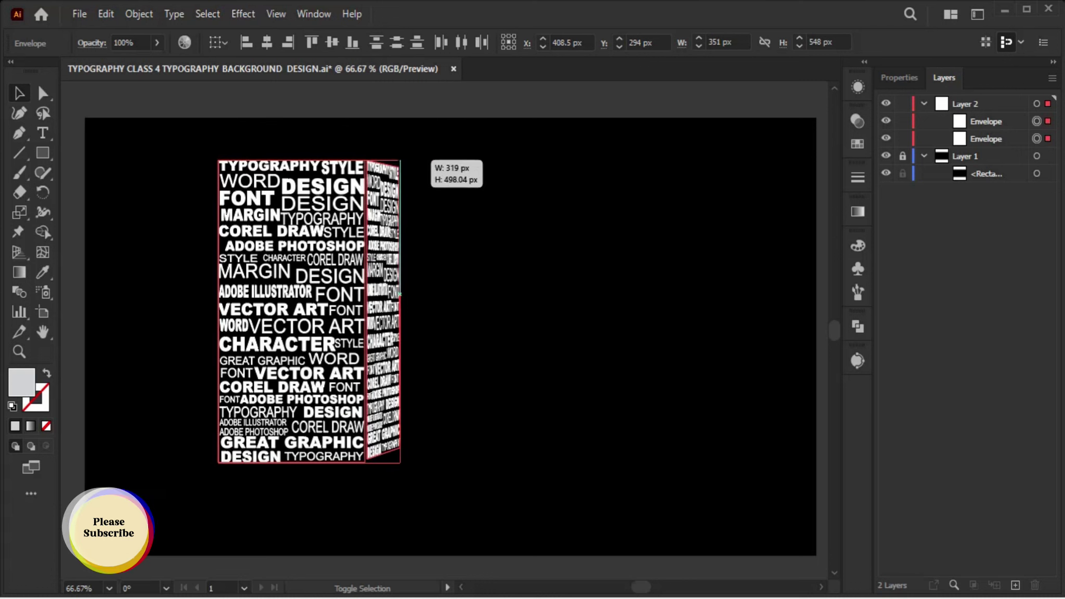
{"action": "left_click_drag", "start_coordinate": [170, 219], "coordinate": [234, 295]}
{"action": "left_click_drag", "start_coordinate": [385, 291], "coordinate": [403, 269]}
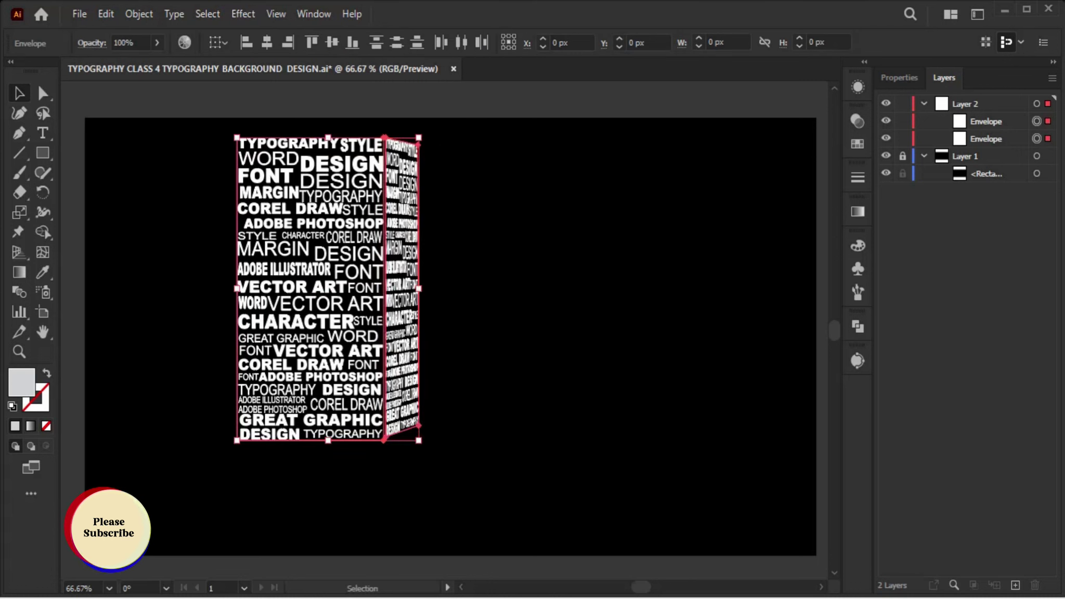
{"action": "left_click", "coordinate": [347, 486]}
{"action": "scroll", "coordinate": [348, 486], "scroll_direction": "up", "scroll_amount": 1}
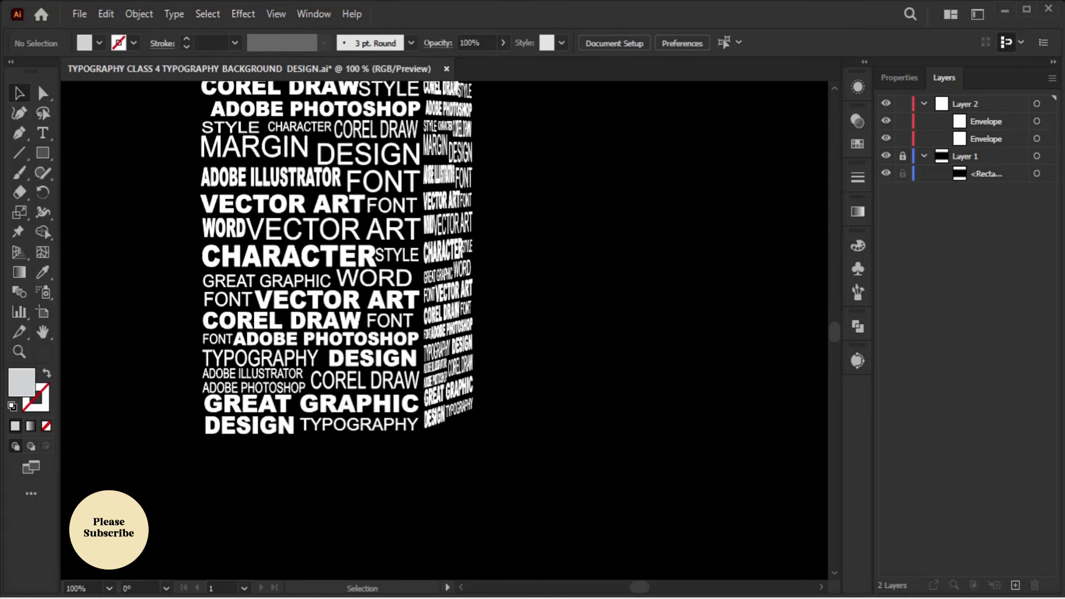
Paste a copy of the front envelope in front and flip it downward into a 530 px tall mirror
{"action": "left_click", "coordinate": [323, 303]}
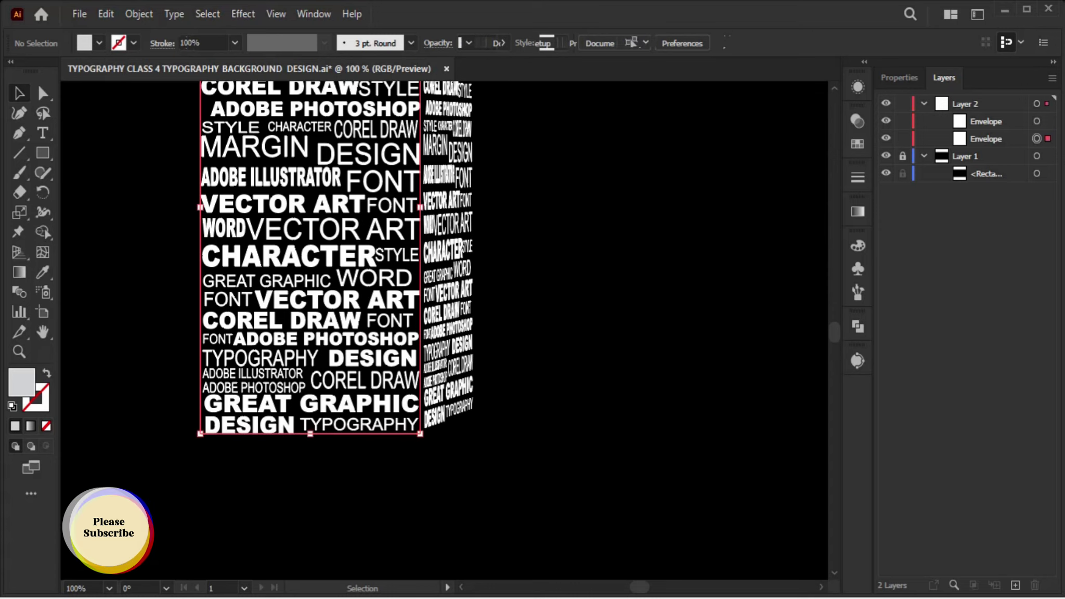
{"action": "scroll", "coordinate": [322, 303], "scroll_direction": "down", "scroll_amount": 2}
{"action": "key", "text": "a"}
{"action": "scroll", "coordinate": [422, 291], "scroll_direction": "up", "scroll_amount": 1}
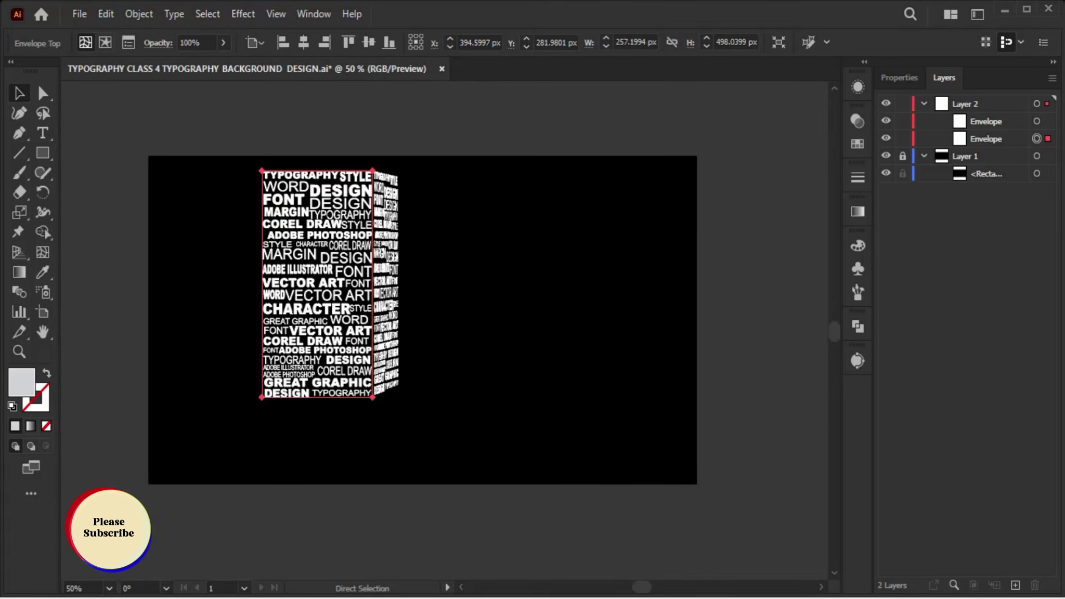
{"action": "key", "text": "v"}
{"action": "key", "text": "ctrl+c"}
{"action": "key", "text": "ctrl+f"}
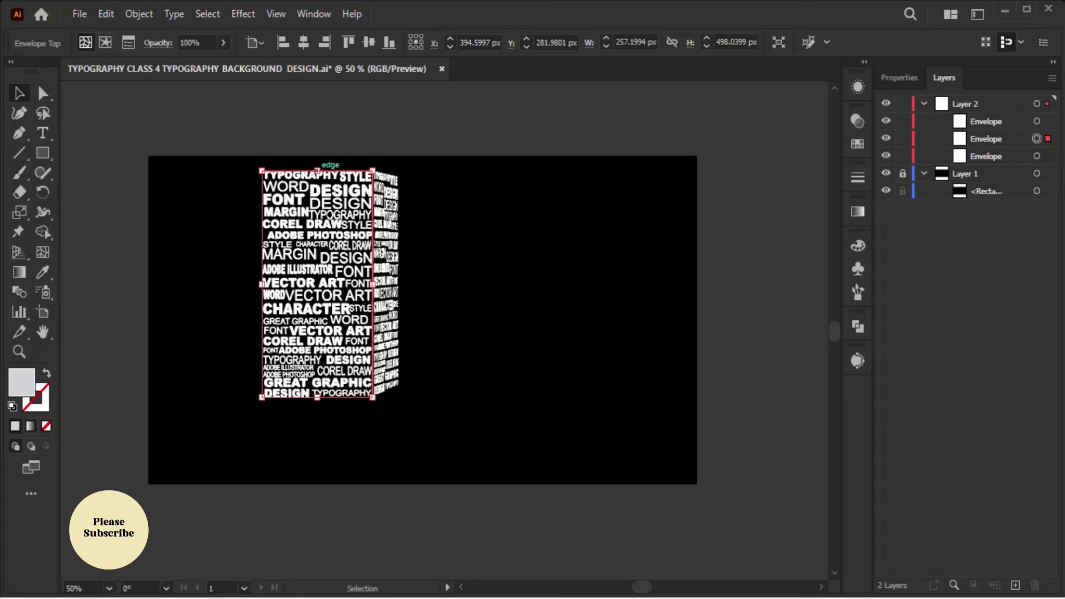
{"action": "left_click_drag", "start_coordinate": [317, 169], "coordinate": [320, 523]}
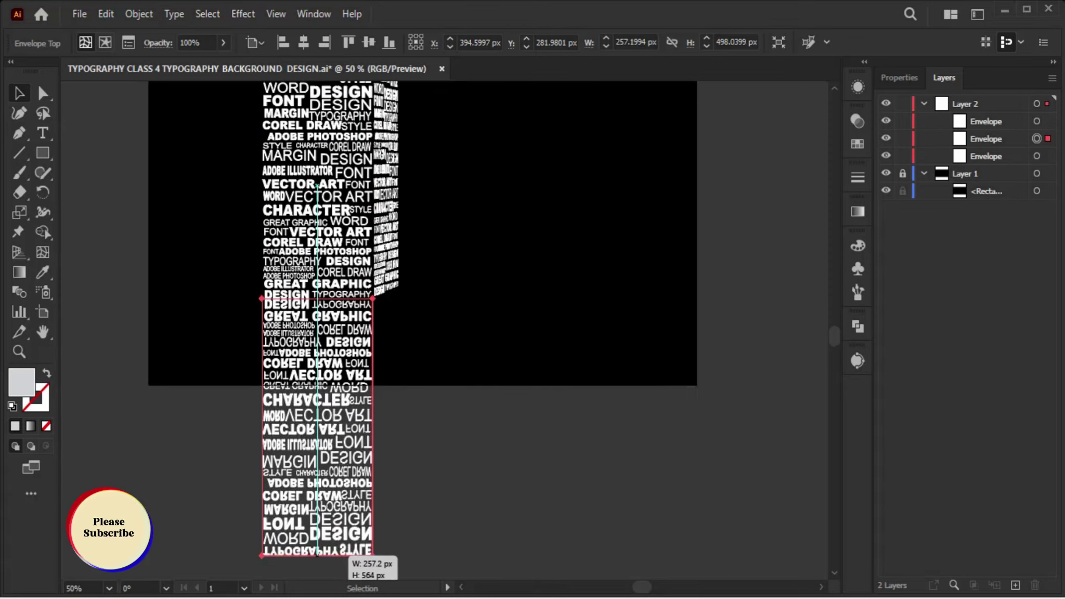
{"action": "left_click_drag", "start_coordinate": [318, 524], "coordinate": [318, 540]}
Nudge the reflection just beneath the front panel and reselect it
{"action": "key", "text": "ctrl+shift+a"}
{"action": "scroll", "coordinate": [308, 299], "scroll_direction": "up", "scroll_amount": 3}
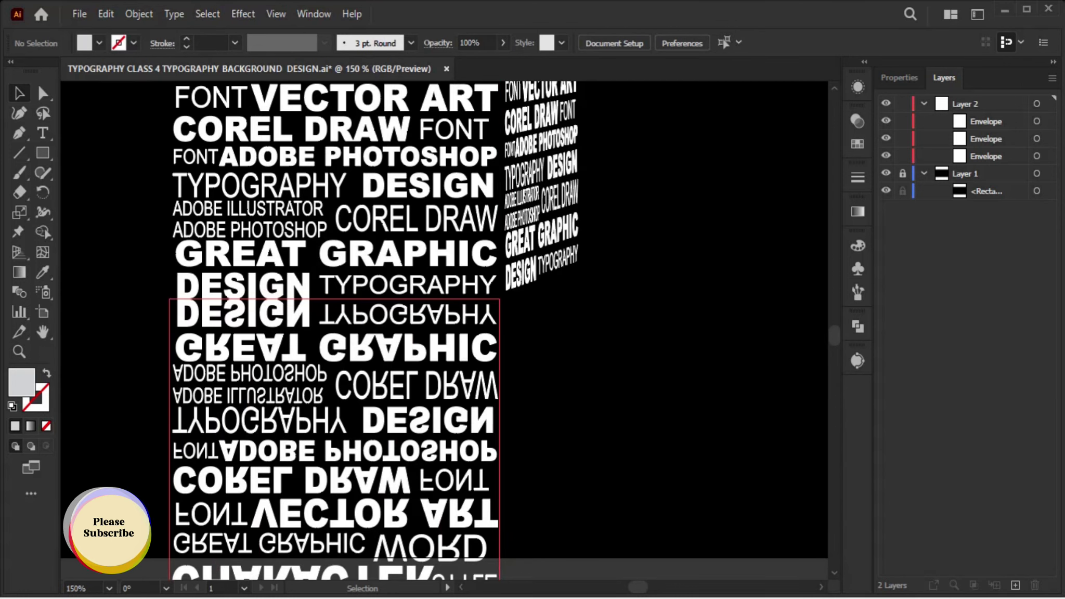
{"action": "left_click_drag", "start_coordinate": [378, 323], "coordinate": [377, 326]}
{"action": "key", "text": "ctrl+shift+a"}
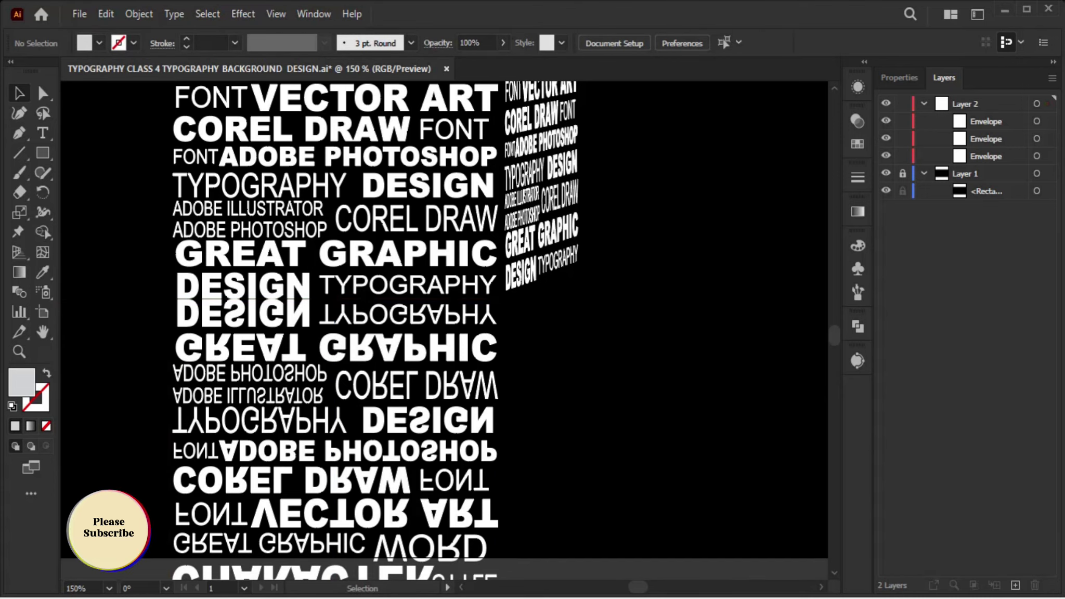
{"action": "key", "text": "ctrl+minus"}
{"action": "key", "text": "ctrl+minus"}
{"action": "key", "text": "ctrl+minus"}
{"action": "left_click", "coordinate": [427, 426]}
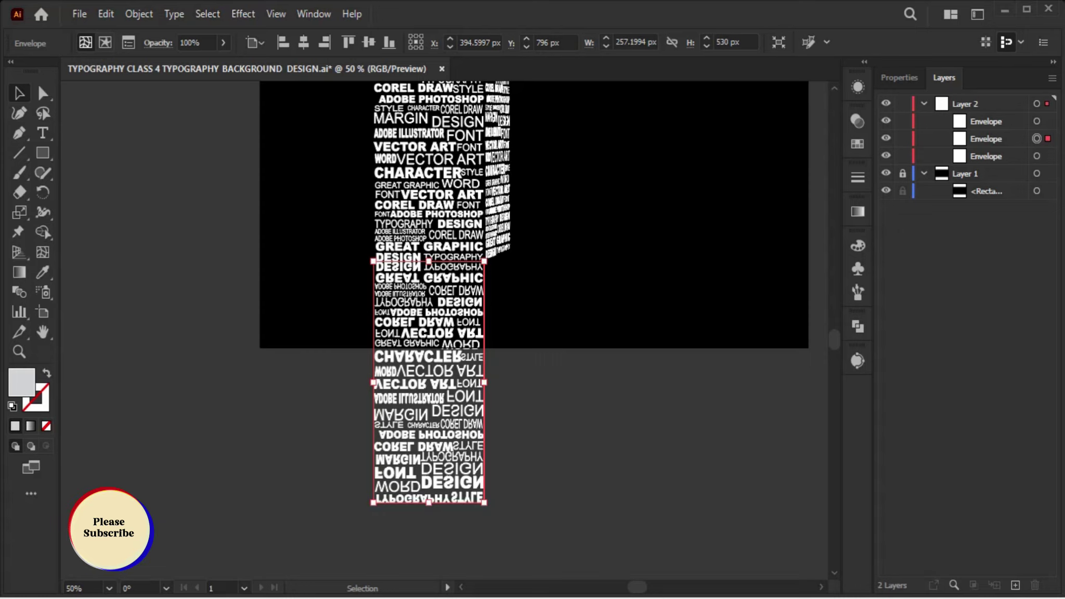
Expand the reflected envelope's object and fill into plain artwork
{"action": "key", "text": "ctrl+shift+a"}
{"action": "left_click", "coordinate": [427, 426]}
{"action": "key", "text": "ctrl+shift+a"}
{"action": "left_click", "coordinate": [498, 172]}
{"action": "key", "text": "ctrl+minus"}
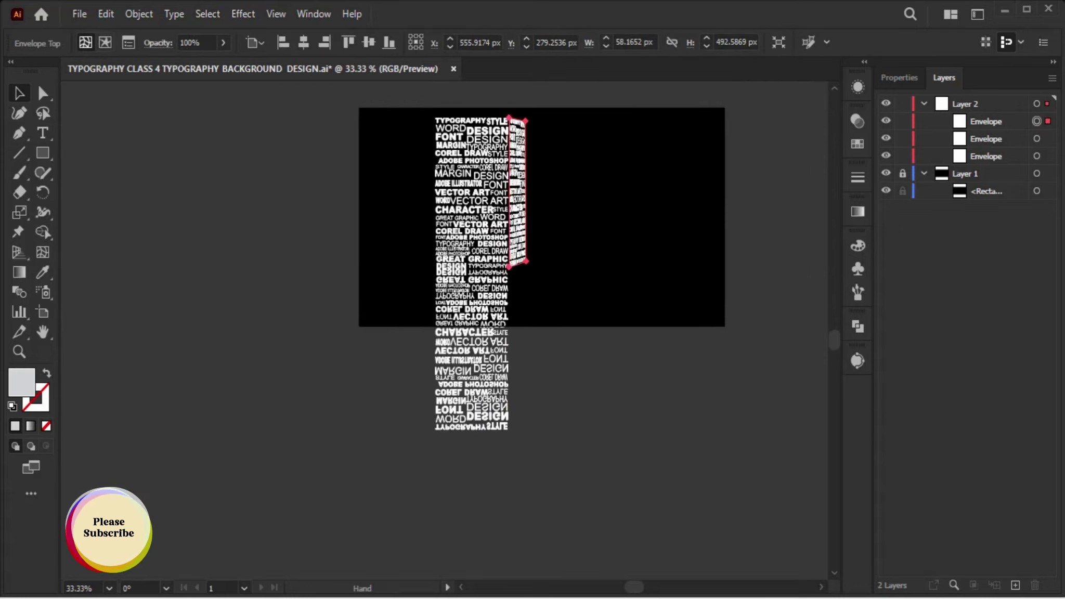
{"action": "key", "text": "ctrl+shift+a"}
{"action": "left_click", "coordinate": [399, 374]}
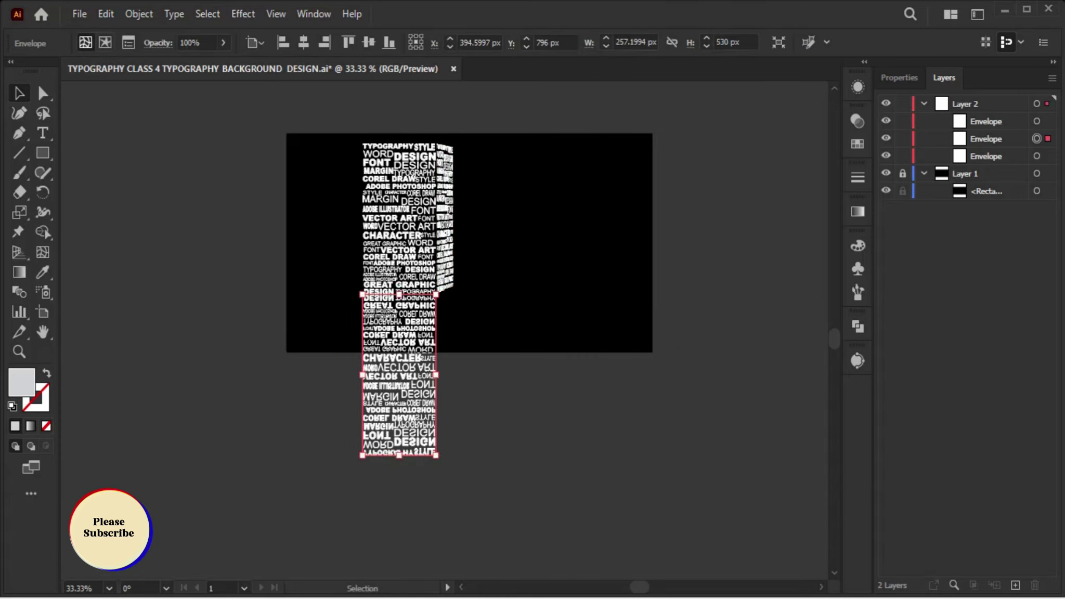
{"action": "left_click", "coordinate": [139, 14]}
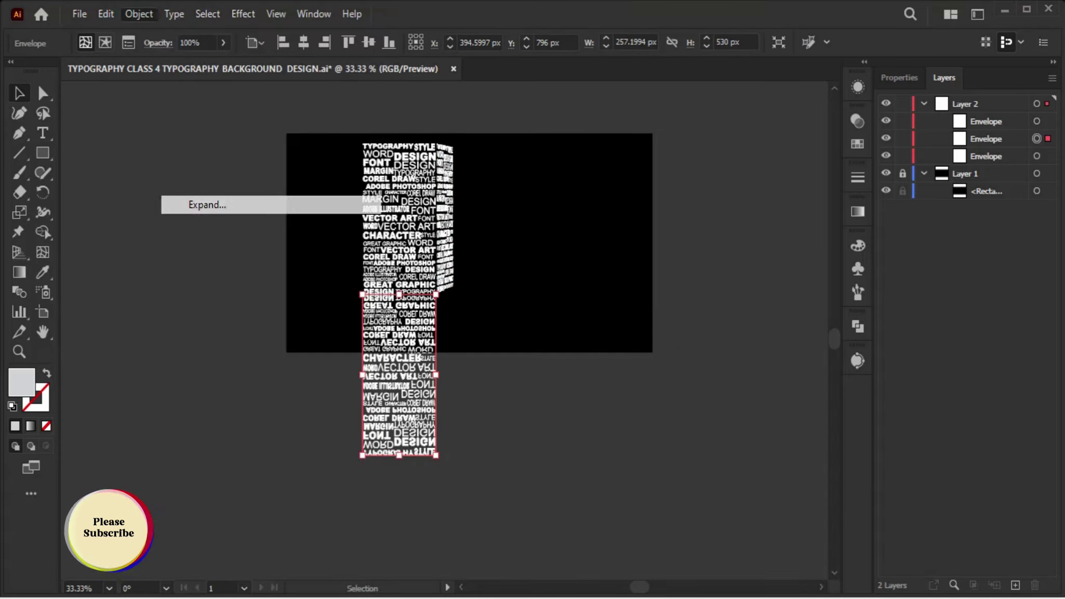
{"action": "left_click", "coordinate": [208, 205]}
{"action": "left_click", "coordinate": [494, 401]}
{"action": "key", "text": "ctrl+shift+a"}
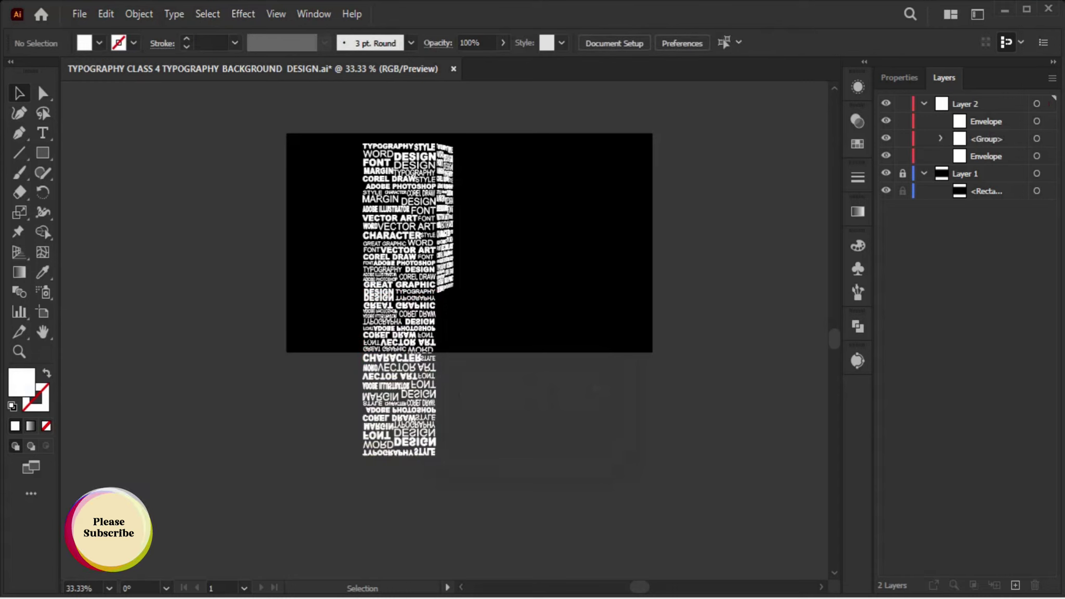
Ungroup the expanded reflection twice so each text row is separate
{"action": "left_click_drag", "start_coordinate": [310, 475], "coordinate": [498, 442]}
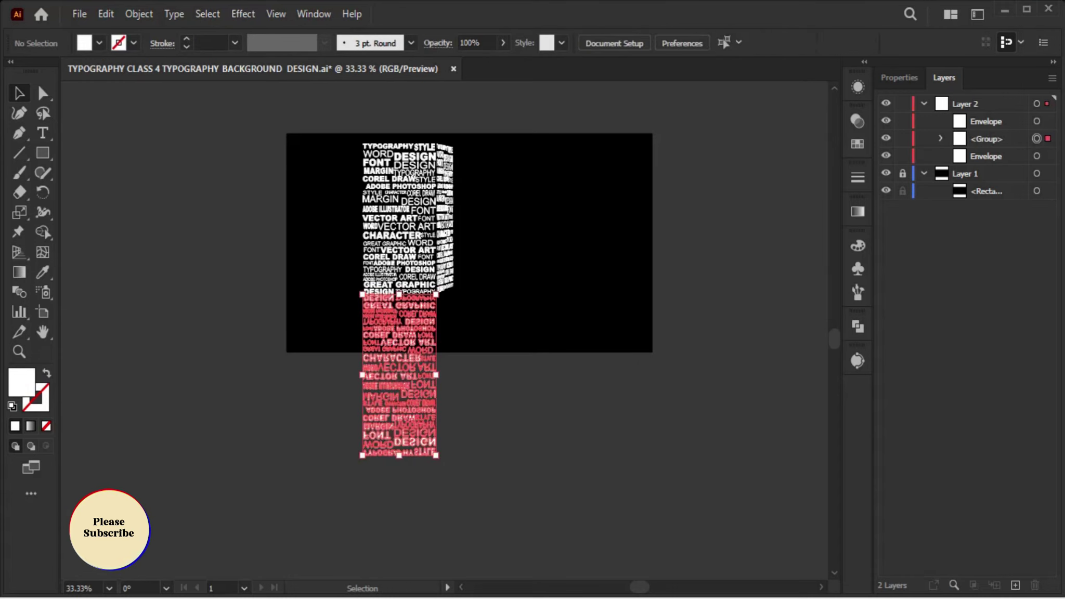
{"action": "right_click", "coordinate": [420, 89]}
{"action": "left_click", "coordinate": [452, 234]}
{"action": "key", "text": "ctrl+shift+a"}
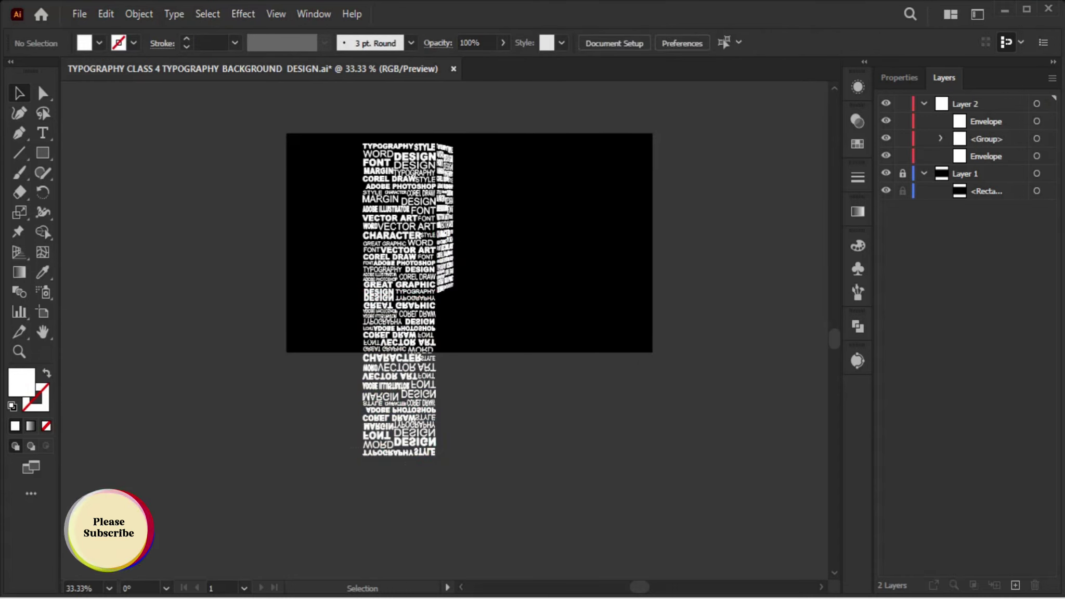
{"action": "left_click_drag", "start_coordinate": [274, 447], "coordinate": [528, 488]}
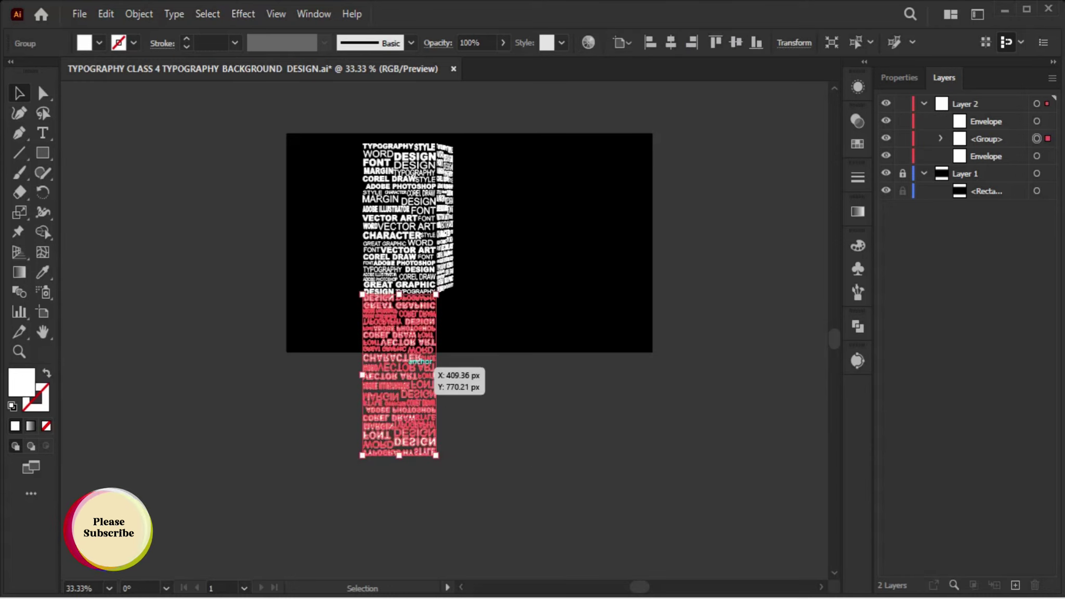
{"action": "right_click", "coordinate": [416, 365]}
{"action": "left_click", "coordinate": [451, 214]}
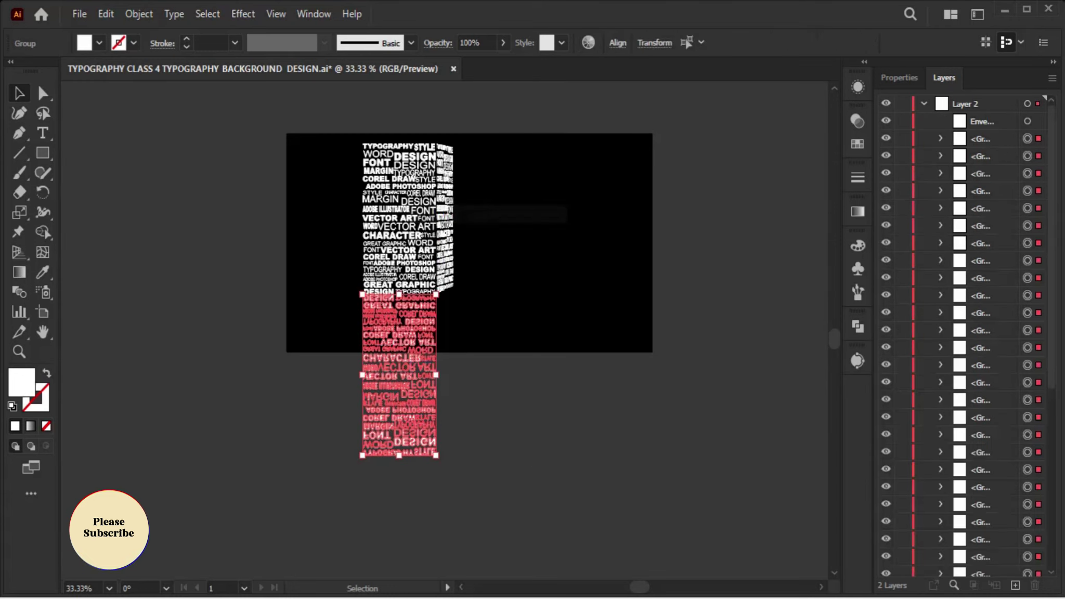
Delete the lowest reflected rows, undoing the last over-deletion
{"action": "left_click_drag", "start_coordinate": [313, 429], "coordinate": [468, 471]}
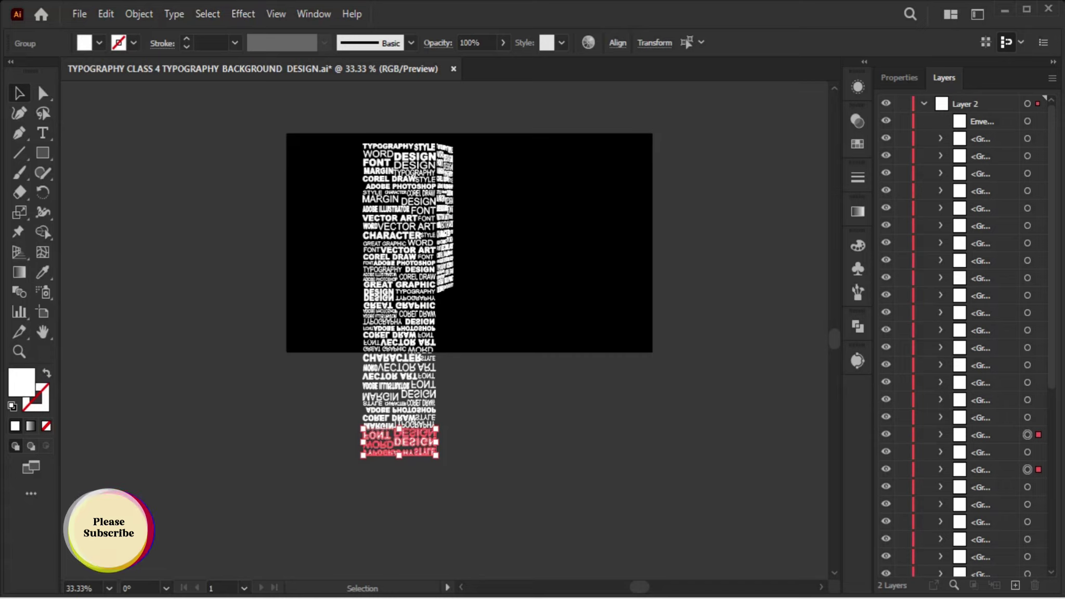
{"action": "key", "text": "Delete"}
{"action": "left_click_drag", "start_coordinate": [334, 354], "coordinate": [443, 437]}
{"action": "key", "text": "Delete"}
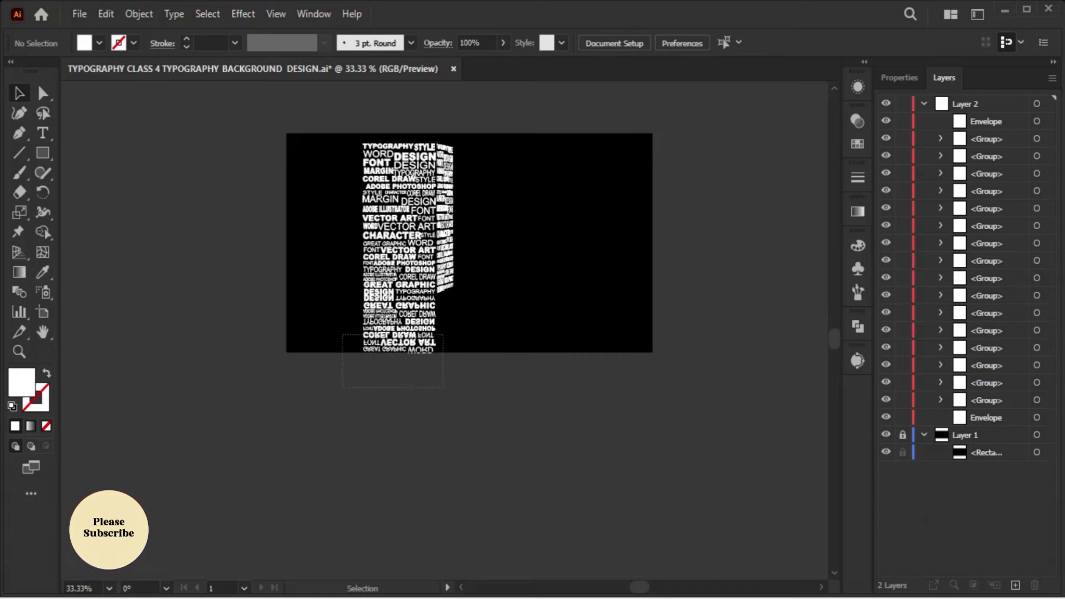
{"action": "left_click_drag", "start_coordinate": [342, 335], "coordinate": [443, 387]}
{"action": "key", "text": "Delete"}
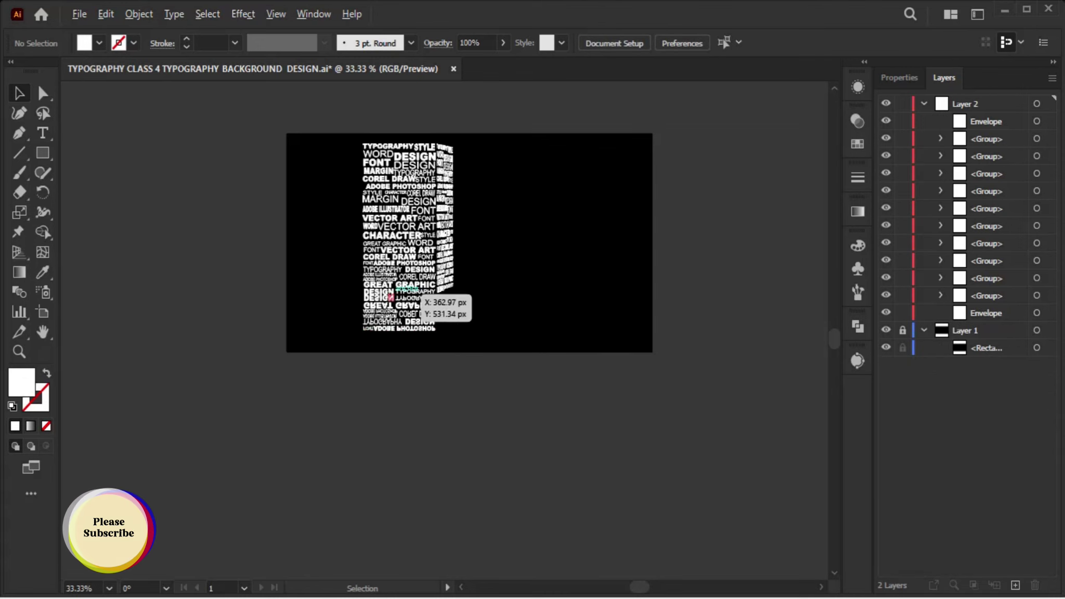
{"action": "scroll", "coordinate": [431, 306], "scroll_direction": "up", "scroll_amount": 4}
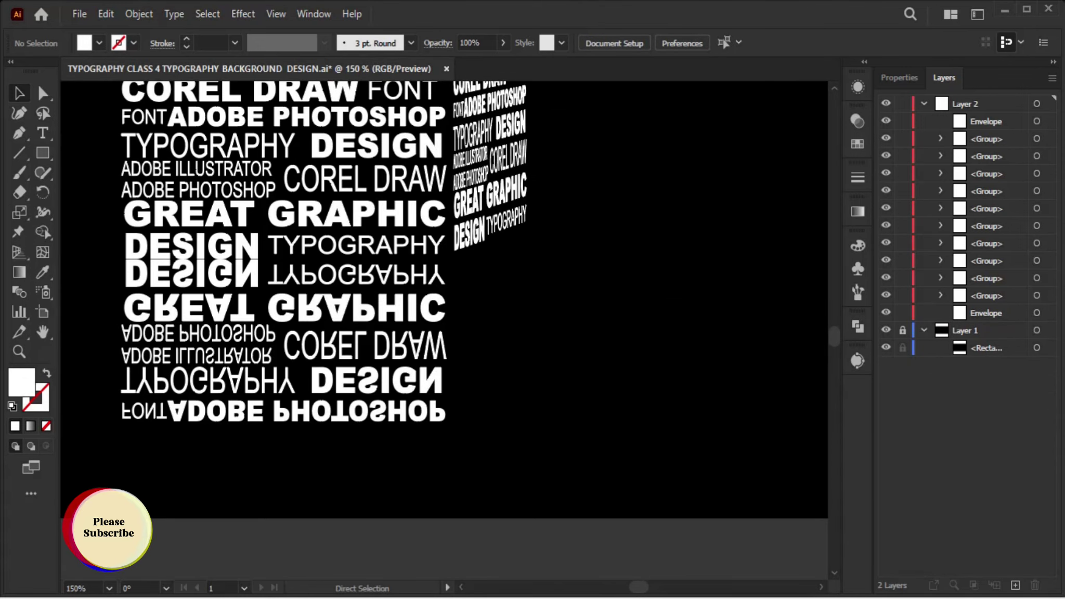
{"action": "key", "text": "ctrl+z"}
{"action": "key", "text": "ctrl+shift+a"}
{"action": "scroll", "coordinate": [442, 260], "scroll_direction": "down", "scroll_amount": 3}
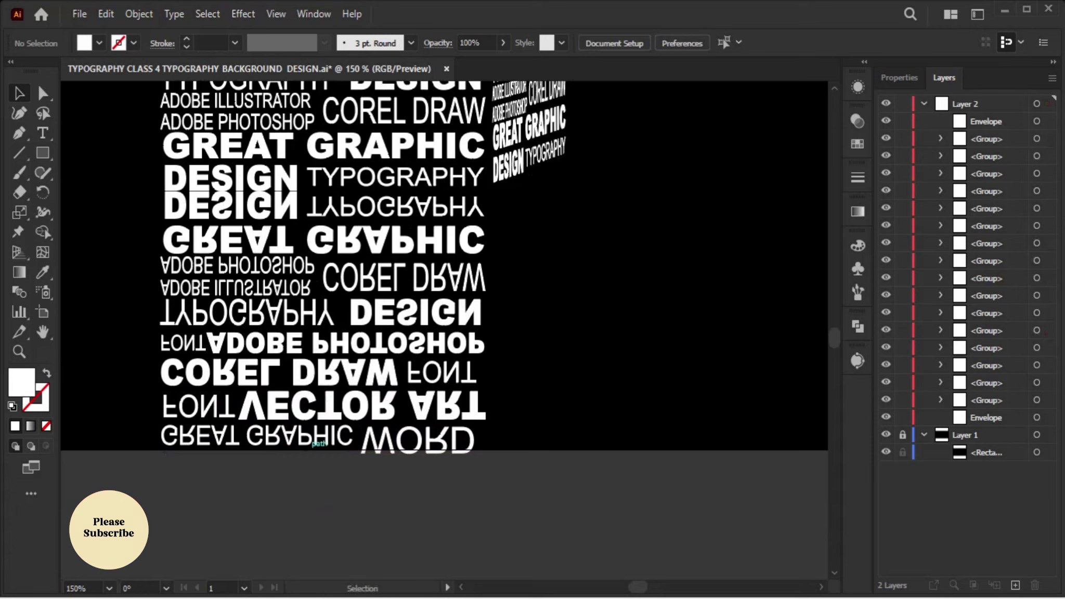
Delete the mirrored FONT VECTOR ART and GREAT GRAPHIC WORD rows, leaving COREL DRAW FONT last
{"action": "left_click_drag", "start_coordinate": [141, 411], "coordinate": [470, 481]}
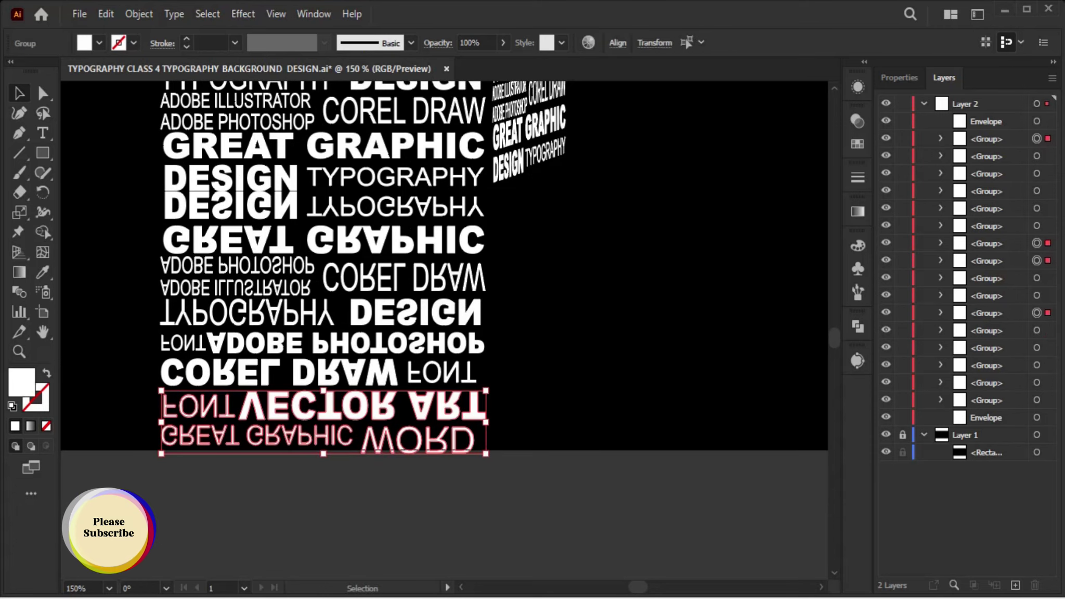
{"action": "key", "text": "Delete"}
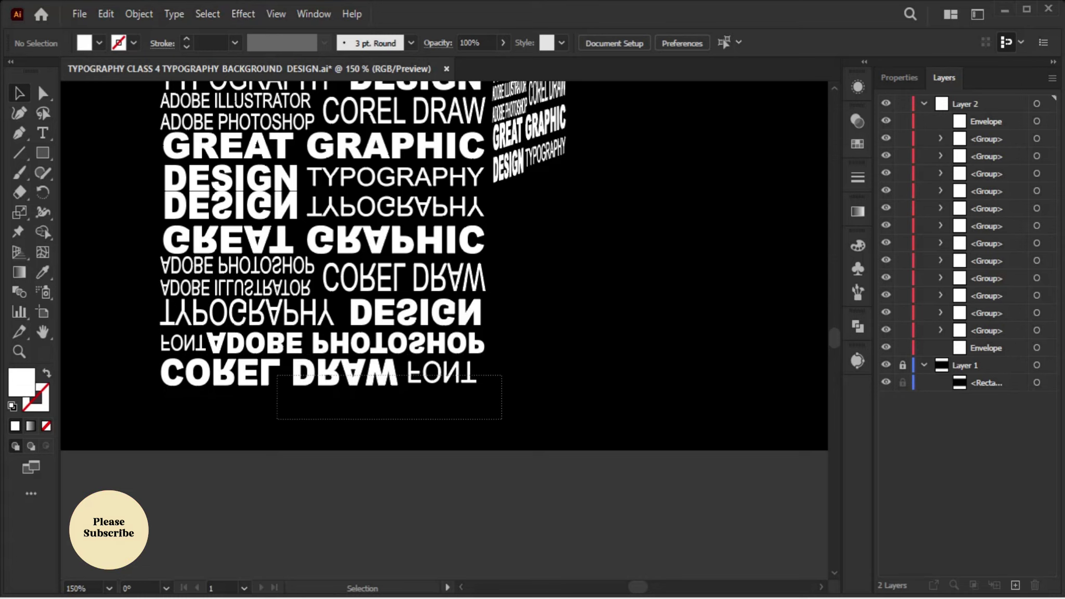
{"action": "left_click_drag", "start_coordinate": [277, 374], "coordinate": [502, 419]}
{"action": "key", "text": "ctrl+shift+a"}
{"action": "scroll", "coordinate": [442, 286], "scroll_direction": "up", "scroll_amount": 1}
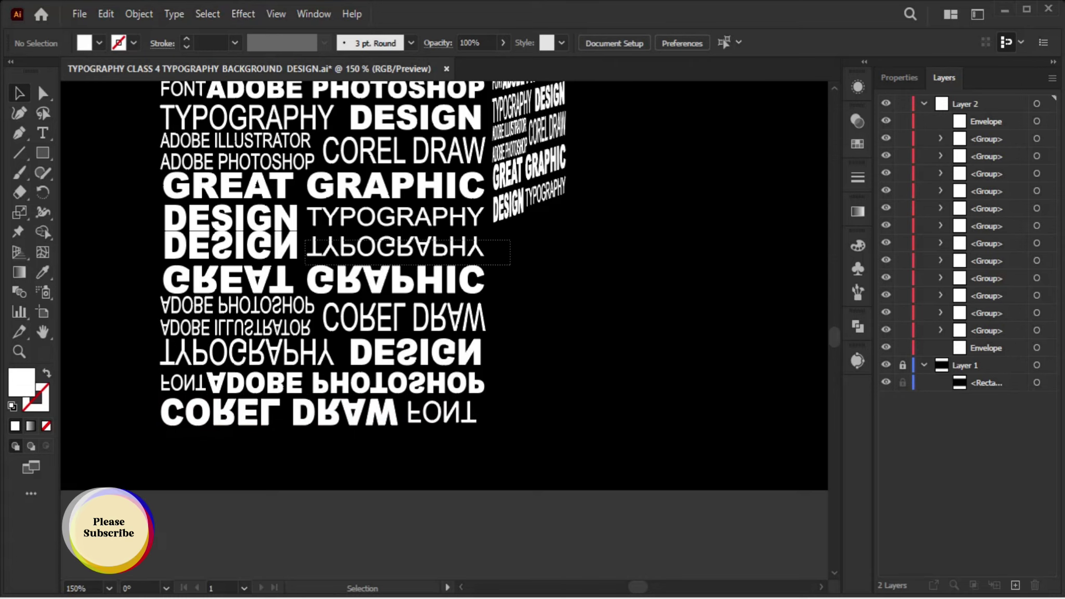
Fade the top mirrored rows to 80%, 60% and 40% opacity, from DESIGN TYPOGRAPHY down to COREL DRAW
{"action": "left_click_drag", "start_coordinate": [511, 253], "coordinate": [510, 254]}
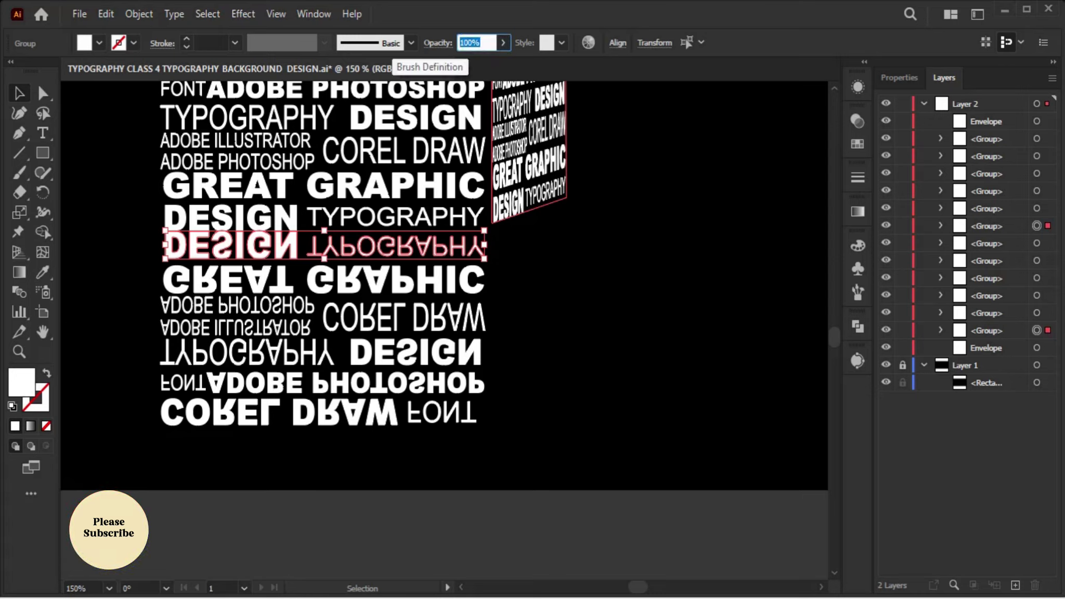
{"action": "type", "text": "80"}
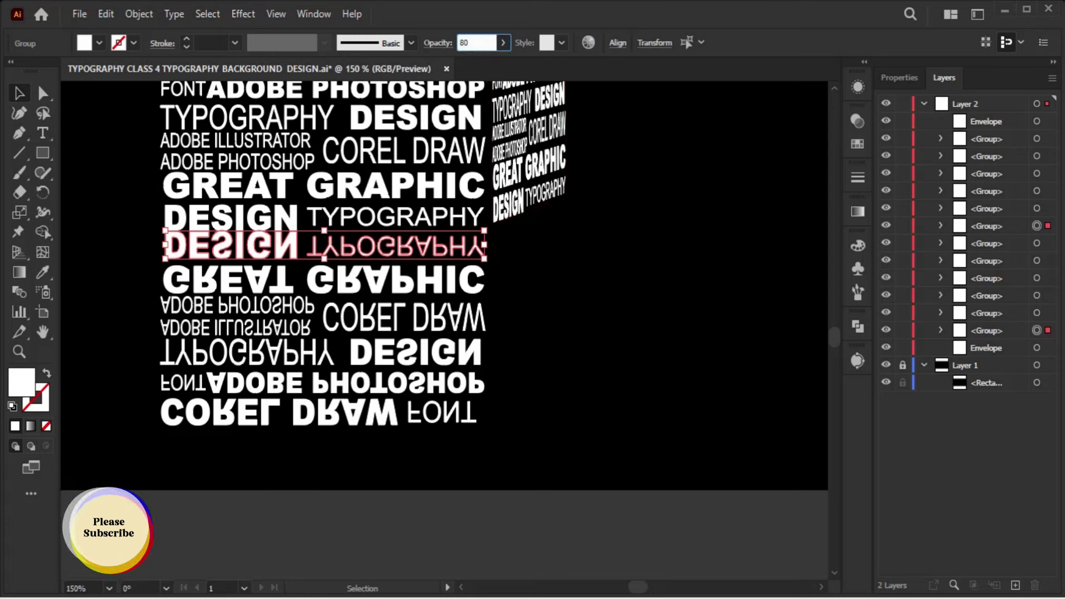
{"action": "key", "text": "Return"}
{"action": "key", "text": "ctrl+shift+a"}
{"action": "left_click", "coordinate": [324, 283]}
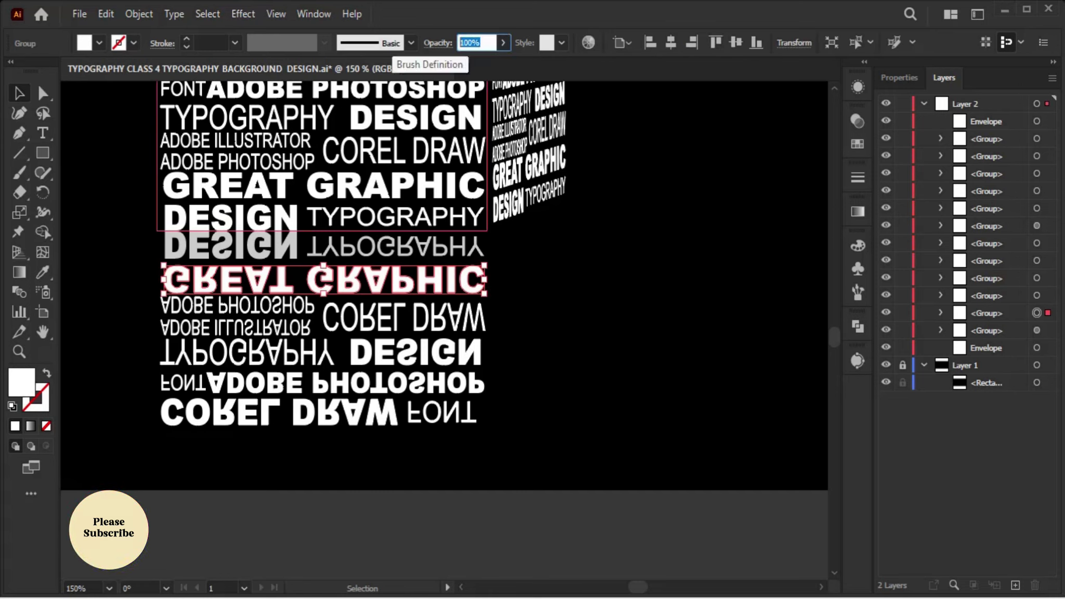
{"action": "type", "text": "60"}
{"action": "key", "text": "Return"}
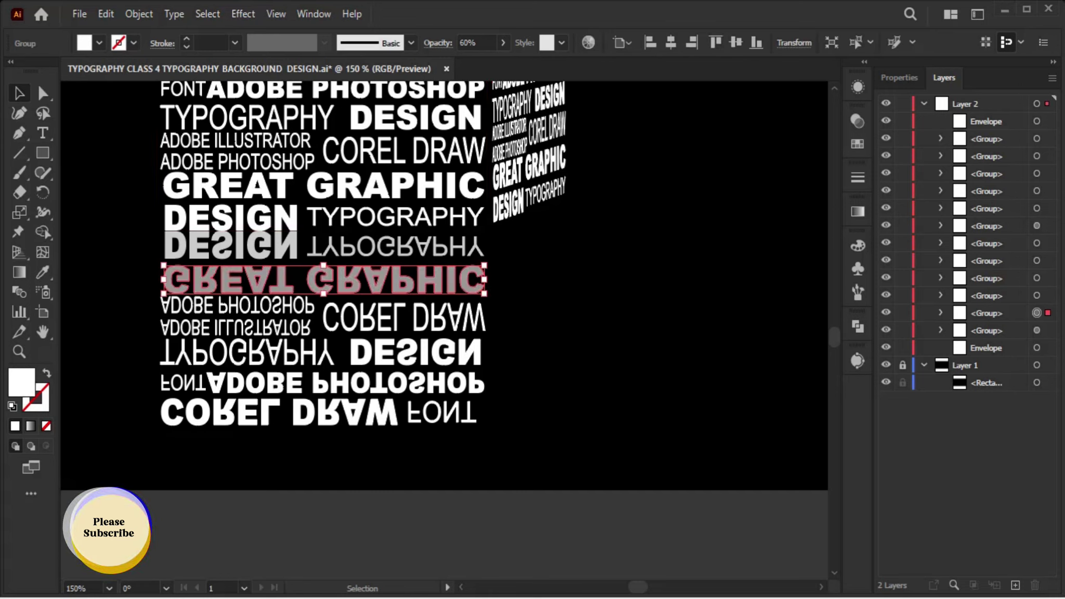
{"action": "left_click", "coordinate": [325, 314]}
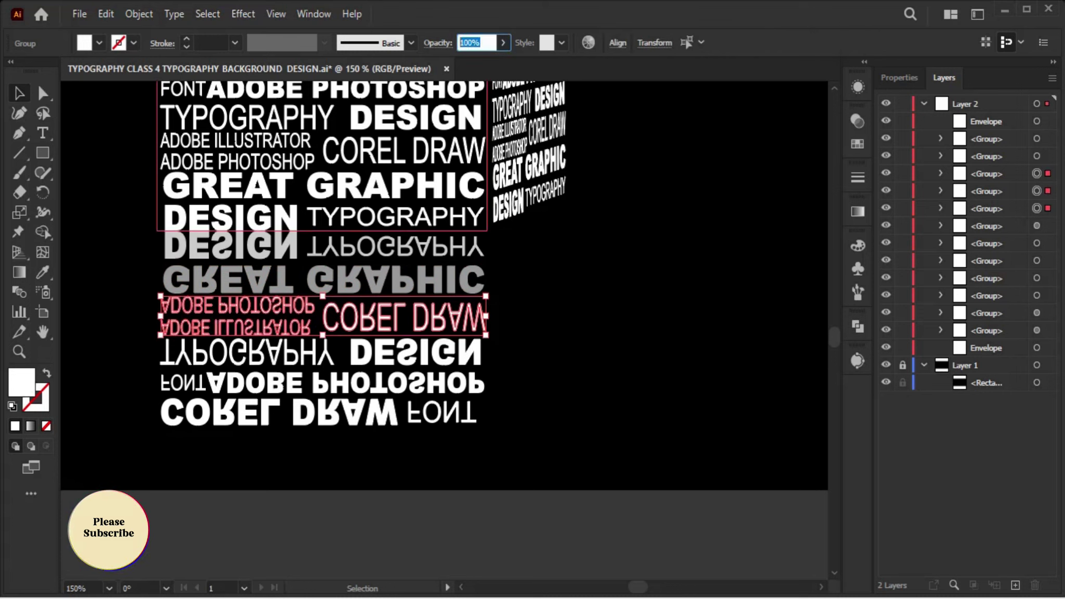
{"action": "type", "text": "4"}
{"action": "key", "text": "Return"}
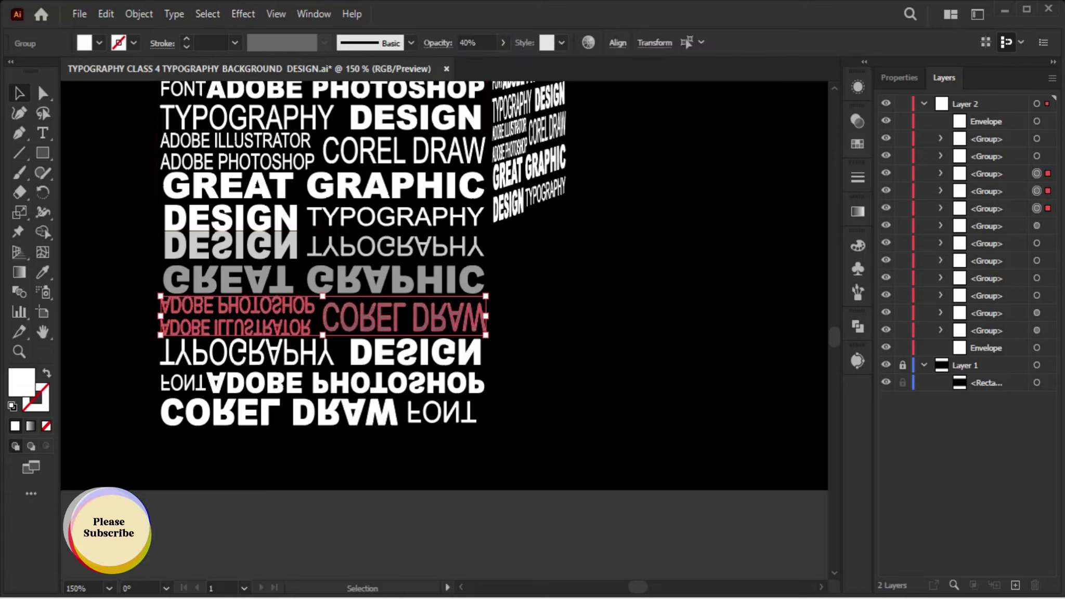
{"action": "key", "text": "ctrl+shift+a"}
Fade the lower mirrored rows to 30%, 20% and 10% opacity, ending with COREL DRAW FONT
{"action": "left_click", "coordinate": [411, 353]}
{"action": "type", "text": "3"}
{"action": "key", "text": "Return"}
{"action": "left_click", "coordinate": [343, 383]}
{"action": "left_click", "coordinate": [471, 43]}
{"action": "type", "text": "2"}
{"action": "key", "text": "Return"}
{"action": "left_click", "coordinate": [328, 416]}
{"action": "left_click", "coordinate": [471, 43]}
{"action": "type", "text": "1"}
{"action": "key", "text": "Return"}
{"action": "key", "text": "ctrl+shift+a"}
{"action": "scroll", "coordinate": [442, 255], "scroll_direction": "down", "scroll_amount": 3}
{"action": "key", "text": "ctrl+minus"}
{"action": "key", "text": "ctrl+minus"}
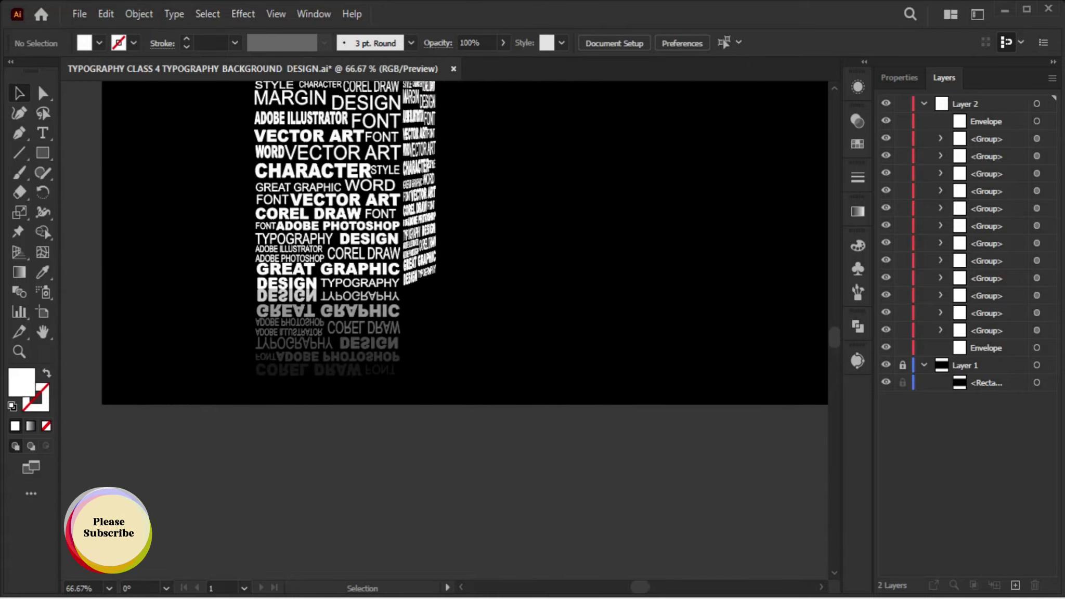
{"action": "key", "text": "ctrl+minus"}
{"action": "key", "text": "ctrl+z"}
Paste a copy of the side text panel and stretch it below the original
{"action": "key", "text": "ctrl+z"}
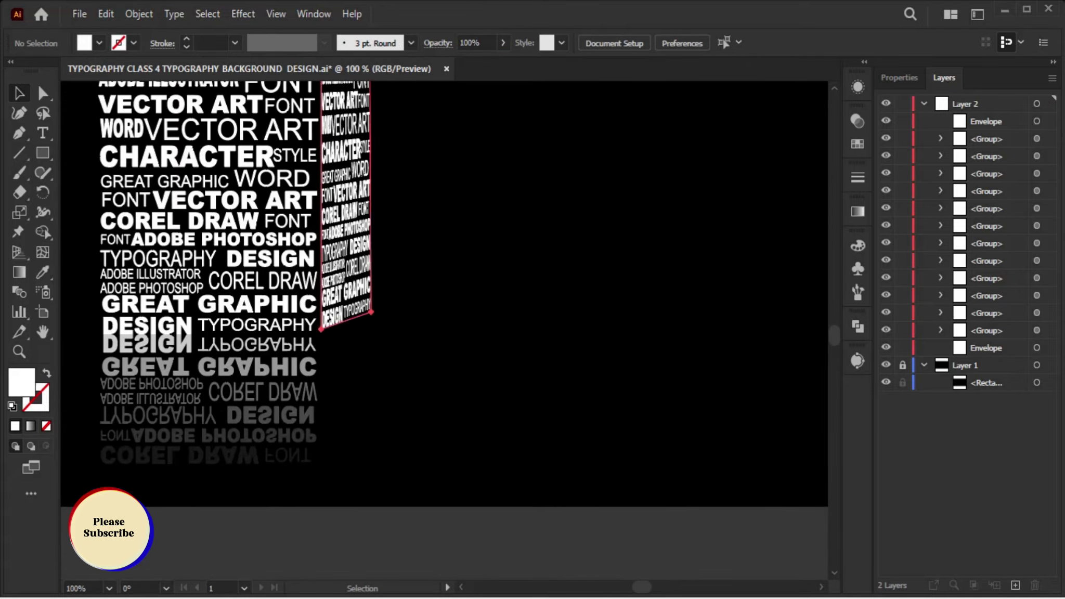
{"action": "key", "text": "ctrl+z"}
{"action": "left_click_drag", "start_coordinate": [346, 249], "coordinate": [345, 396]}
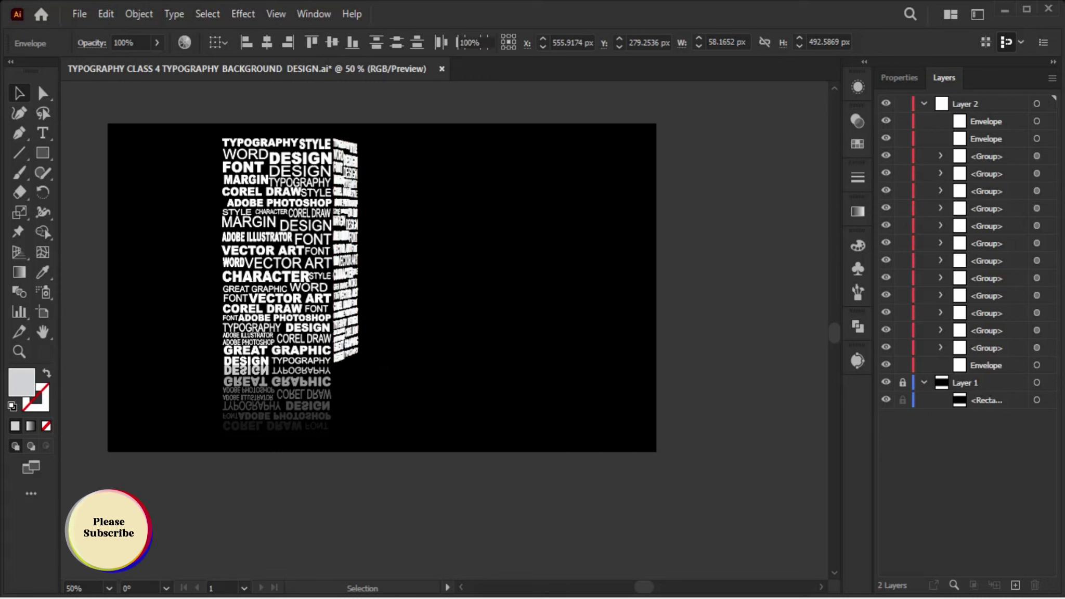
{"action": "mouse_move", "coordinate": [346, 520]}
{"action": "left_mouse_down"}
{"action": "mouse_move", "coordinate": [388, 437]}
{"action": "mouse_move", "coordinate": [359, 491]}
{"action": "left_mouse_up"}
{"action": "key", "text": "ctrl+plus"}
{"action": "key", "text": "ctrl+plus"}
{"action": "key", "text": "ctrl+plus"}
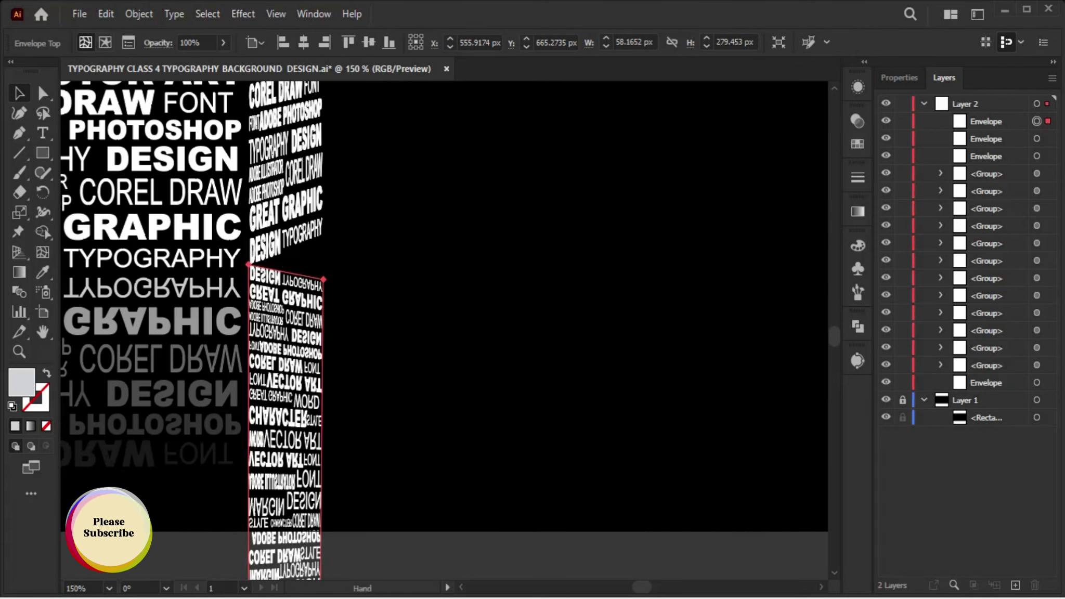
{"action": "left_click_drag", "start_coordinate": [335, 364], "coordinate": [328, 235]}
Line the reflection's top edge up with the side panel's bottom edge
{"action": "key", "text": "a"}
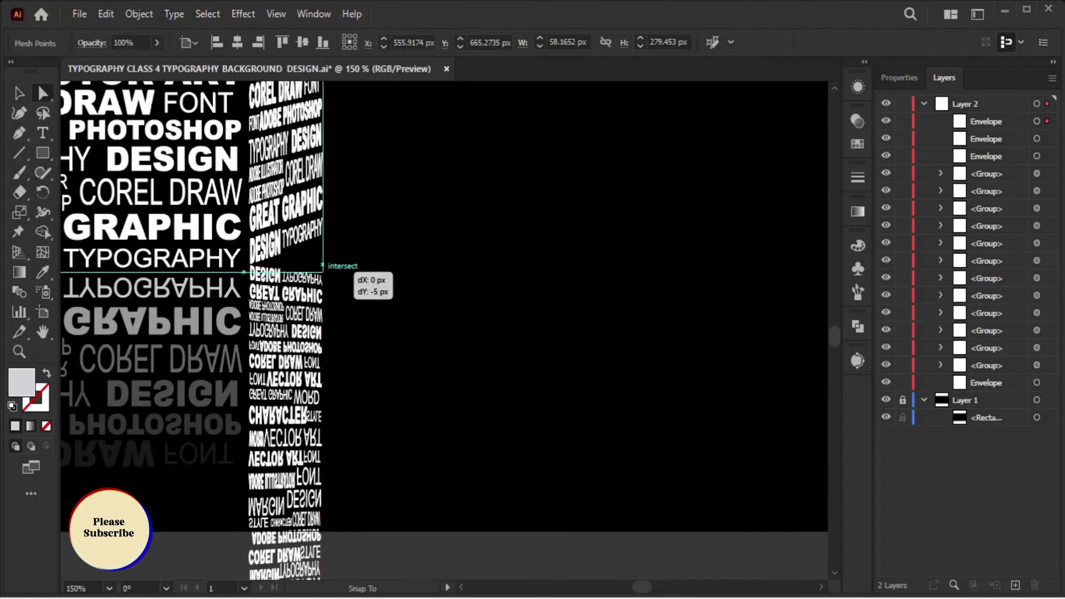
{"action": "scroll", "coordinate": [329, 235], "scroll_direction": "down", "scroll_amount": 1}
{"action": "scroll", "coordinate": [329, 194], "scroll_direction": "up", "scroll_amount": 2}
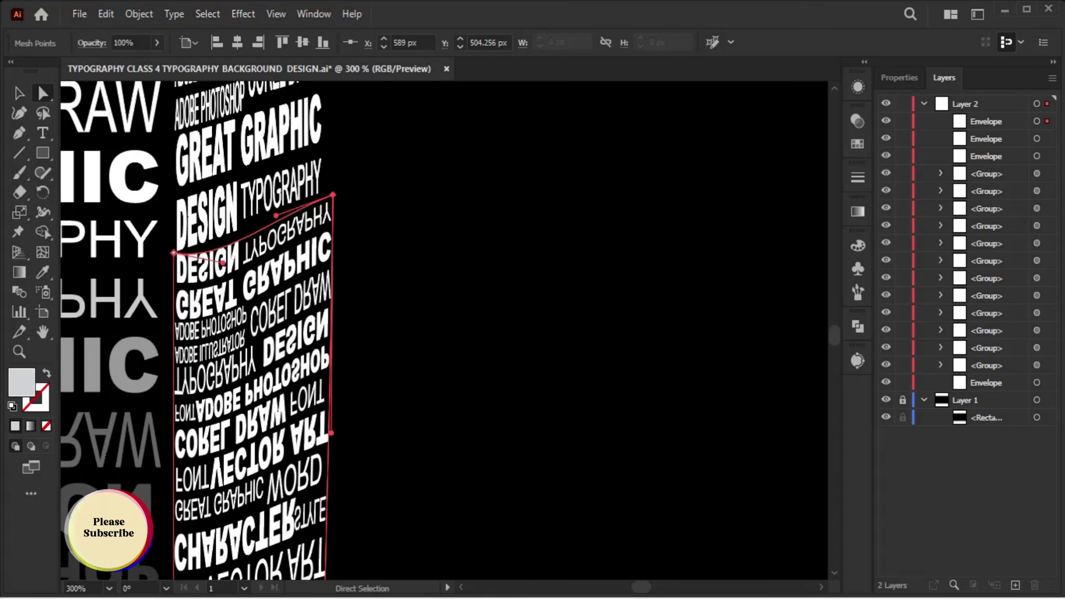
{"action": "key", "text": "ctrl+shift+a"}
{"action": "key", "text": "v"}
{"action": "left_click_drag", "start_coordinate": [269, 279], "coordinate": [270, 282]}
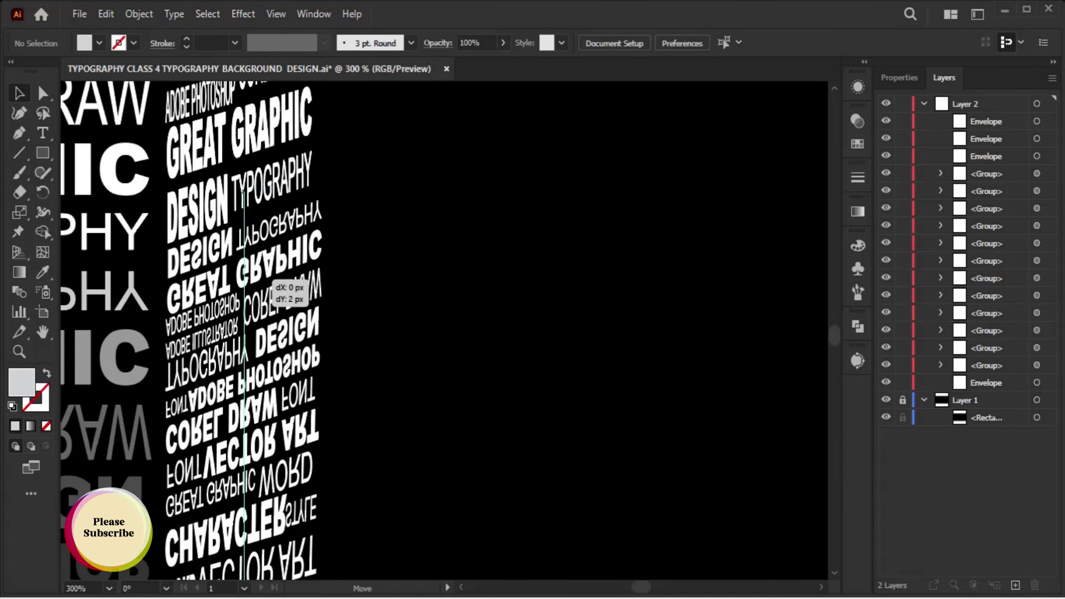
{"action": "key", "text": "ctrl+0"}
Expand the side-panel reflection envelope into plain artwork
{"action": "left_click", "coordinate": [138, 14]}
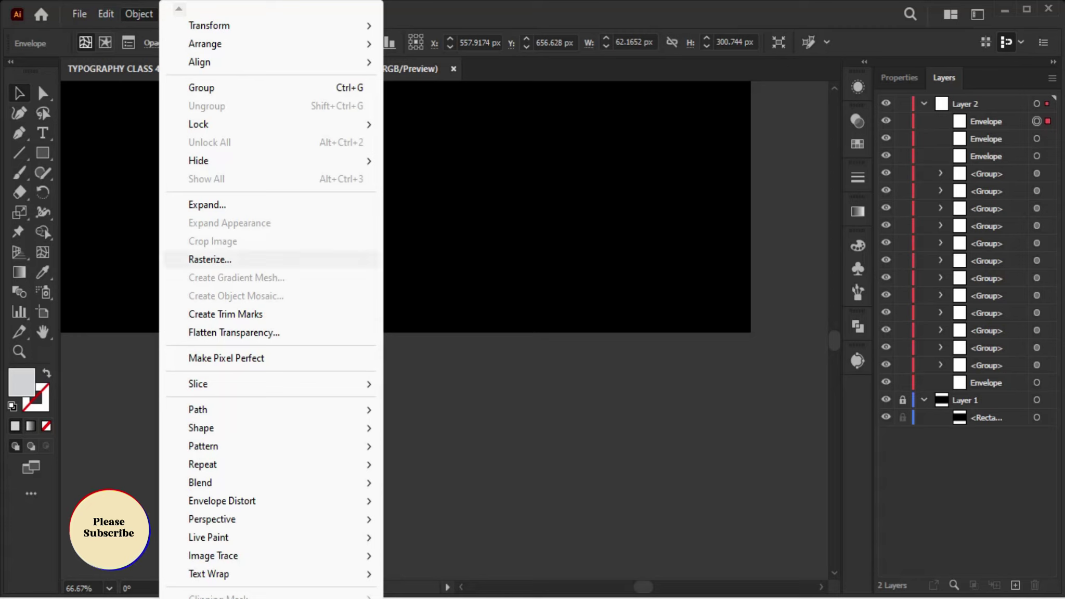
{"action": "left_click", "coordinate": [207, 204]}
{"action": "scroll", "coordinate": [304, 341], "scroll_direction": "up", "scroll_amount": 2}
{"action": "right_click", "coordinate": [304, 341]}
{"action": "key", "text": "Escape"}
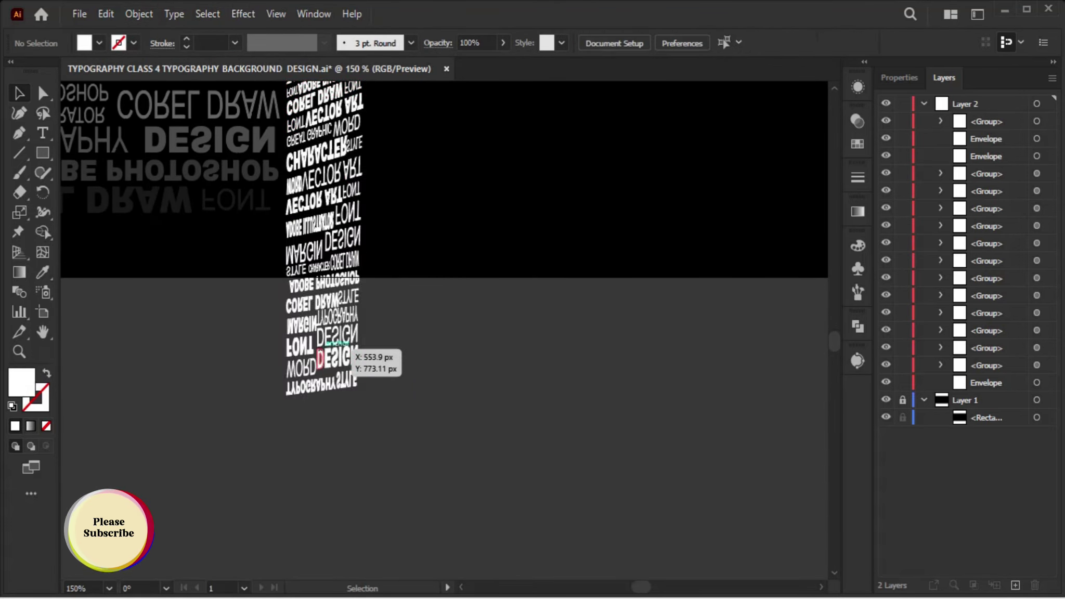
Delete the reflection pieces hanging below the artboard
{"action": "left_click_drag", "start_coordinate": [522, 452], "coordinate": [226, 321]}
{"action": "key", "text": "Delete"}
{"action": "left_click_drag", "start_coordinate": [520, 319], "coordinate": [260, 229]}
{"action": "key", "text": "Delete"}
{"action": "left_click_drag", "start_coordinate": [487, 262], "coordinate": [317, 209]}
{"action": "scroll", "coordinate": [316, 209], "scroll_direction": "up", "scroll_amount": 1}
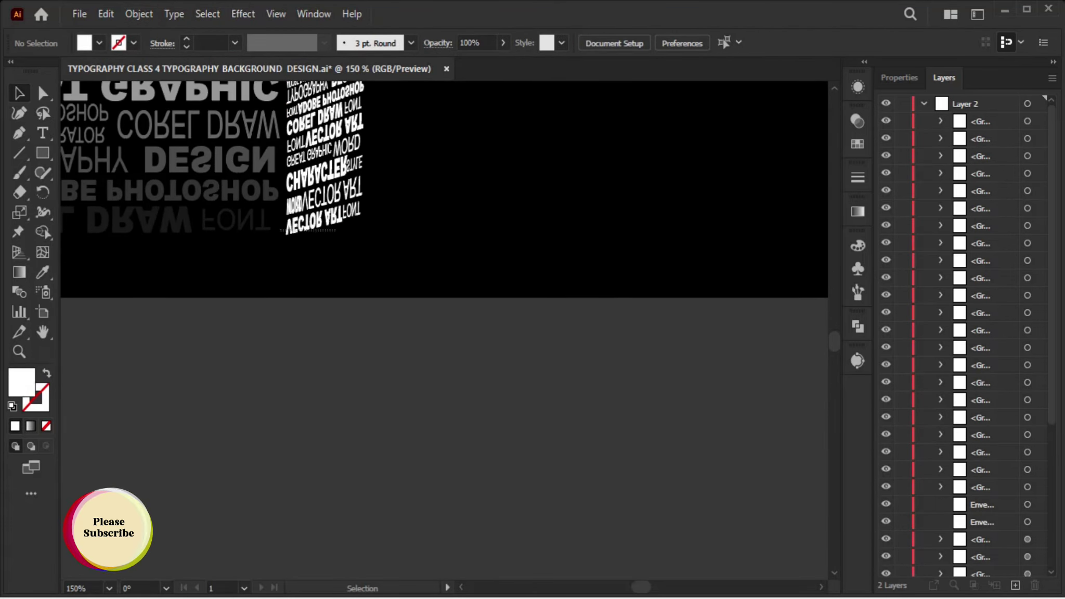
{"action": "scroll", "coordinate": [343, 218], "scroll_direction": "up", "scroll_amount": 3}
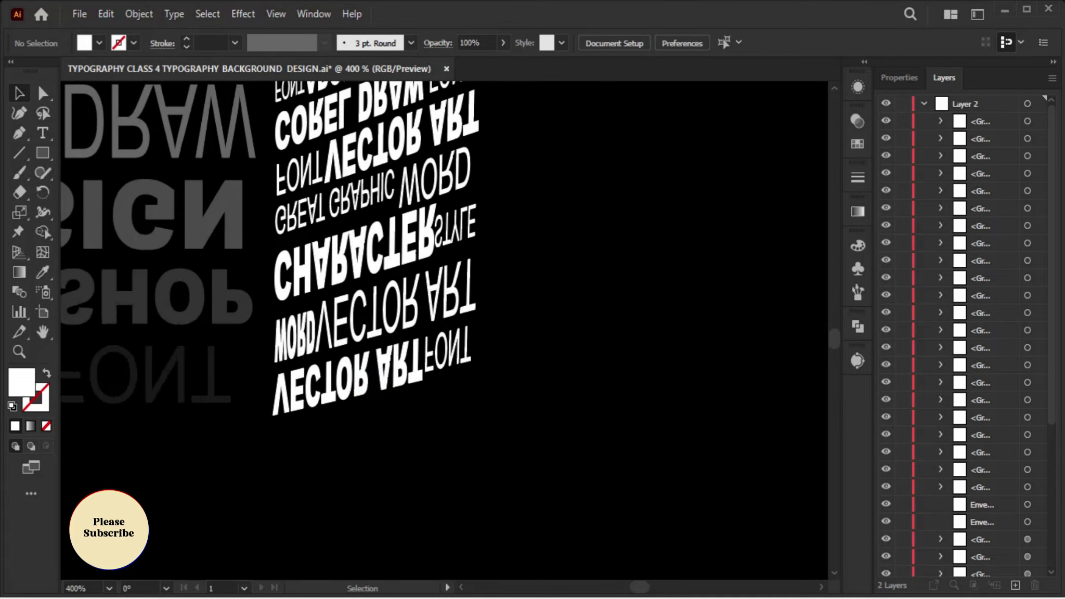
{"action": "scroll", "coordinate": [447, 208], "scroll_direction": "down", "scroll_amount": 1}
{"action": "scroll", "coordinate": [448, 208], "scroll_direction": "down", "scroll_amount": 1}
{"action": "scroll", "coordinate": [448, 208], "scroll_direction": "up", "scroll_amount": 1}
Set the DESIGN TYPOGRAPHY reflection row to 80% opacity
{"action": "left_click", "coordinate": [416, 208]}
{"action": "type", "text": "80"}
{"action": "key", "text": "ctrl+alt+]"}
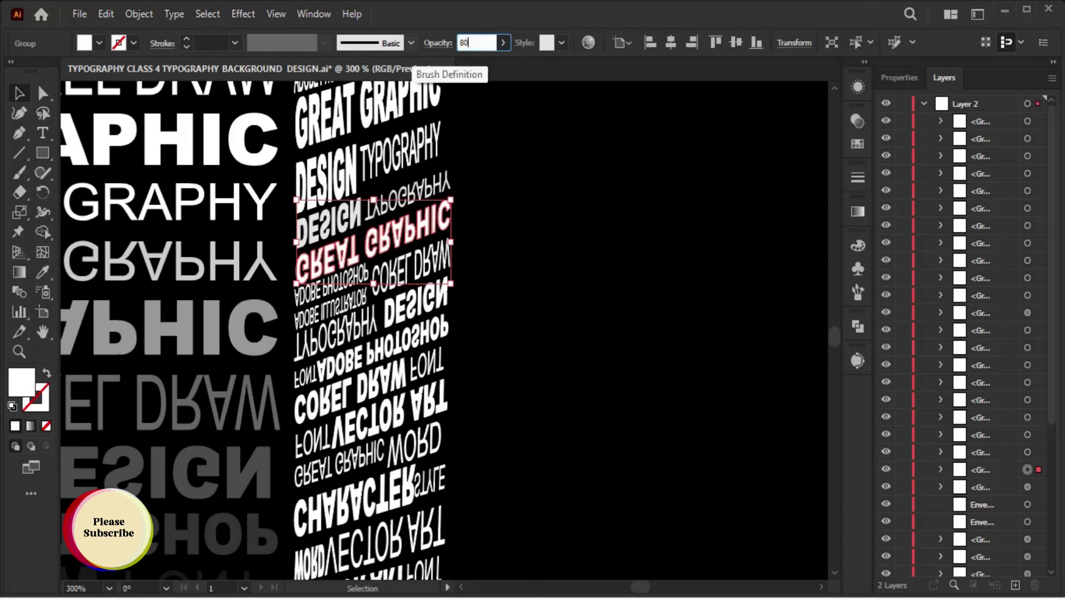
{"action": "key", "text": "Return"}
Give the TYPOGRAPHY DESIGN, ADOBE PHOTOSHOP and FONT rows 80% opacity and COREL DRAW 50%
{"action": "left_click", "coordinate": [411, 312]}
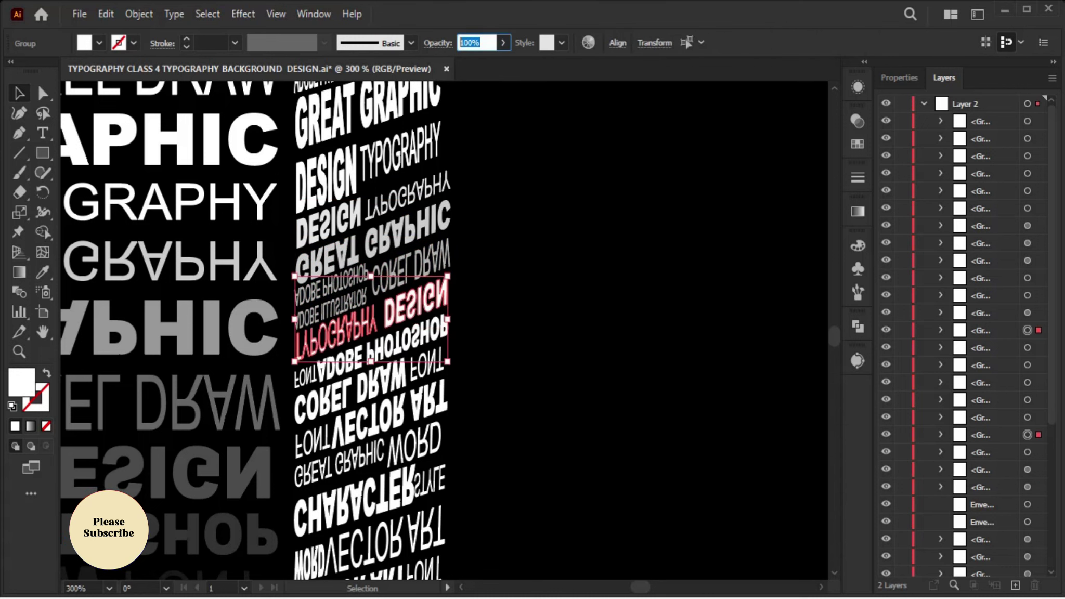
{"action": "left_click", "coordinate": [395, 338], "text": "shift"}
{"action": "left_click", "coordinate": [429, 367], "text": "shift"}
{"action": "type", "text": "80"}
{"action": "key", "text": "Return"}
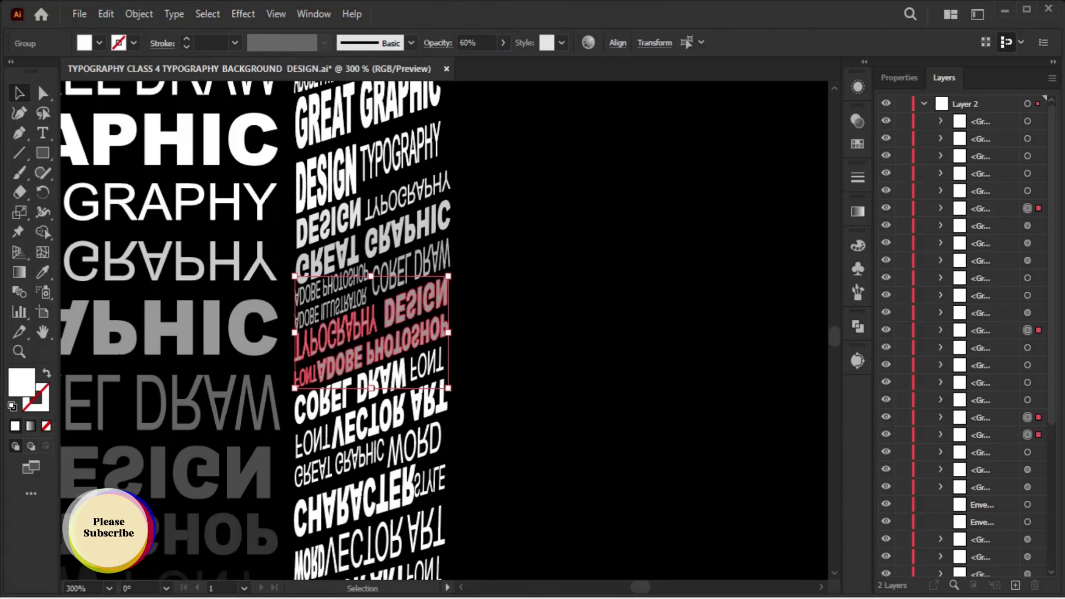
{"action": "key", "text": "ctrl+alt+]"}
{"action": "scroll", "coordinate": [283, 333], "scroll_direction": "down", "scroll_amount": 2}
{"action": "scroll", "coordinate": [283, 333], "scroll_direction": "down", "scroll_amount": 1}
{"action": "key", "text": "Return"}
{"action": "key", "text": "ctrl+alt+]"}
Fade the GREAT GRAPHIC WORD reflection row to 40% opacity
{"action": "scroll", "coordinate": [284, 333], "scroll_direction": "down", "scroll_amount": 1}
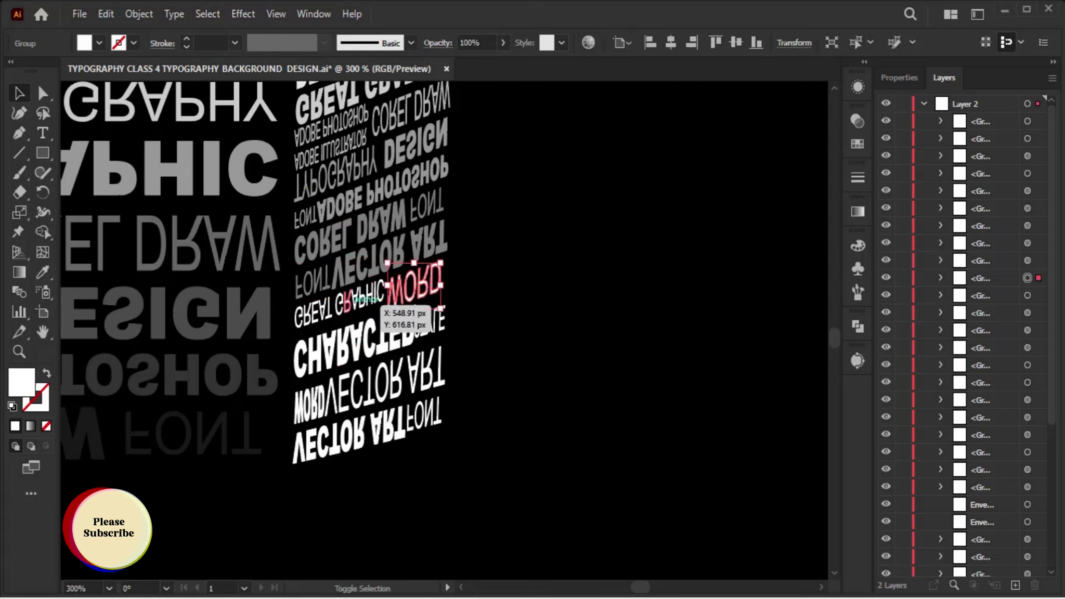
{"action": "type", "text": "40"}
{"action": "key", "text": "Return"}
{"action": "scroll", "coordinate": [284, 333], "scroll_direction": "down", "scroll_amount": 1}
{"action": "key", "text": "Return"}
{"action": "key", "text": "ctrl+alt+]"}
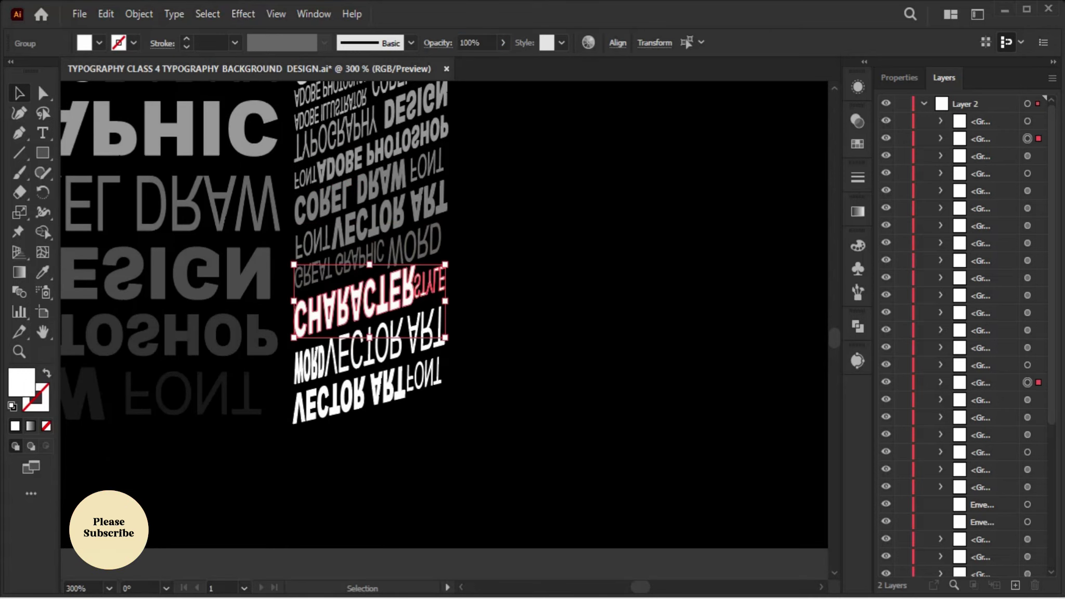
Fade CHARACTER STYLE, WORD VECTOR ART and VECTOR ART FONT rows to 30%, 20% and 10%
{"action": "type", "text": "30"}
{"action": "key", "text": "Return"}
{"action": "key", "text": "ctrl+alt+]"}
{"action": "type", "text": "20"}
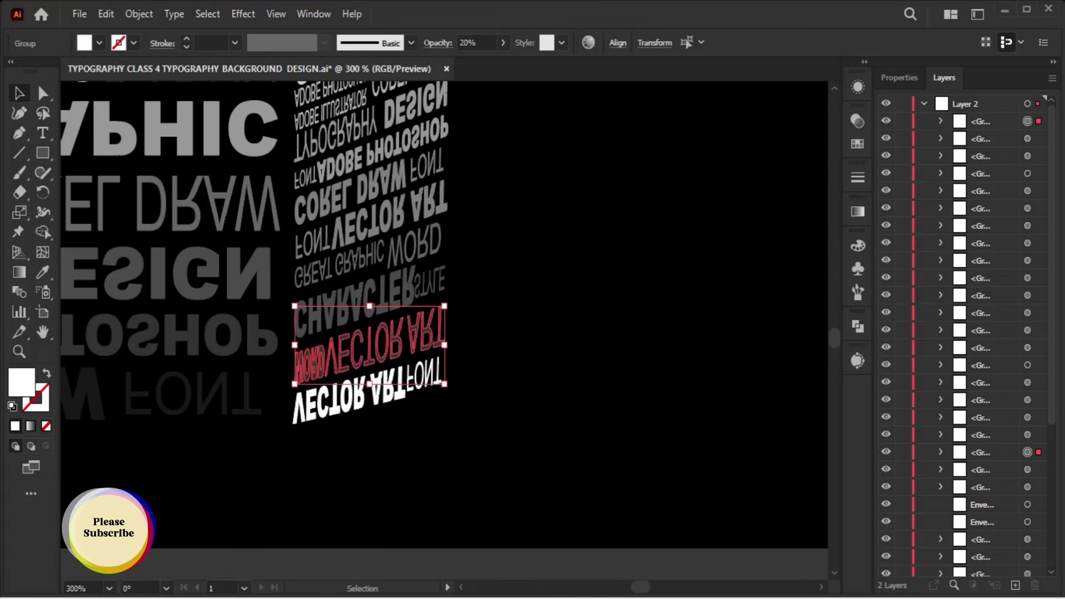
{"action": "key", "text": "Return"}
{"action": "key", "text": "ctrl+alt+]"}
{"action": "scroll", "coordinate": [429, 288], "scroll_direction": "down", "scroll_amount": 1}
{"action": "type", "text": "10"}
{"action": "key", "text": "Return"}
{"action": "key", "text": "ctrl+0"}
{"action": "key", "text": "ctrl+shift+a"}
Add a white (FFFFFF) TYPOGRAPHY BACKGROUND title right of the box and position it
{"action": "key", "text": "t"}
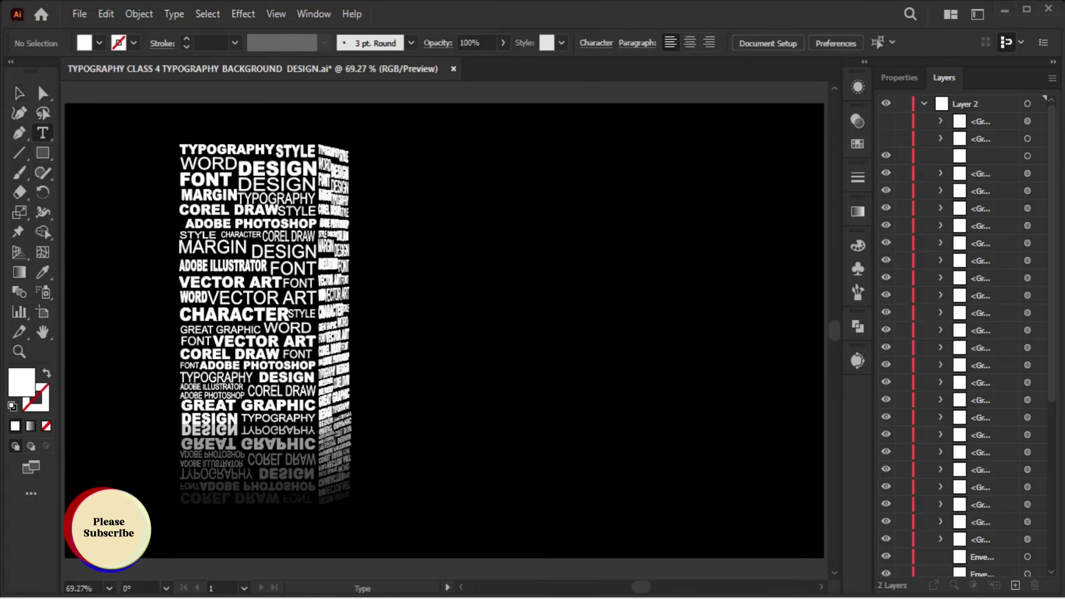
{"action": "left_click", "coordinate": [521, 237]}
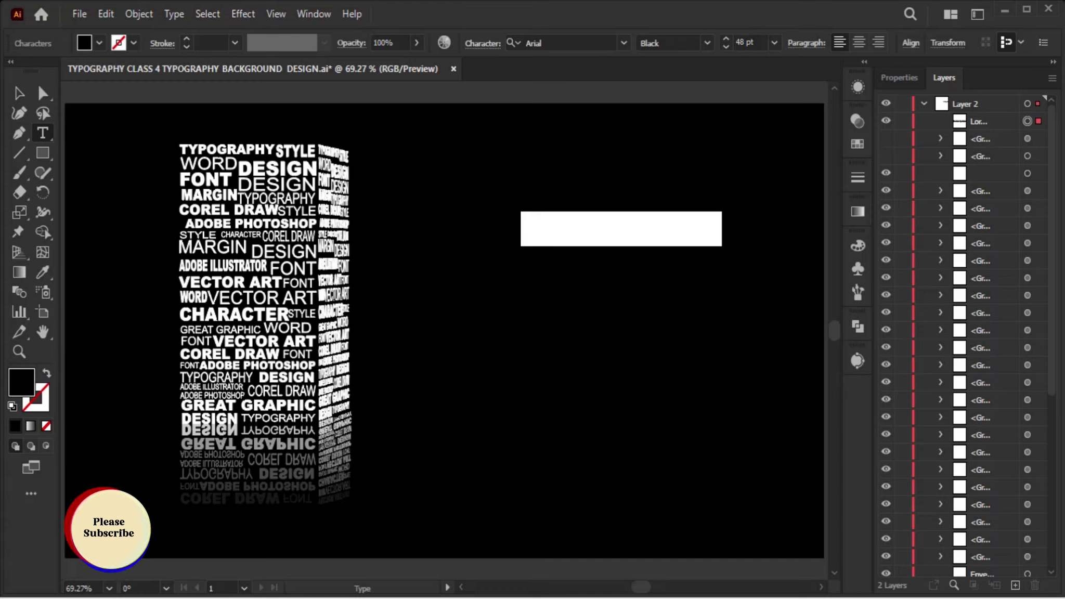
{"action": "type", "text": "ffffff"}
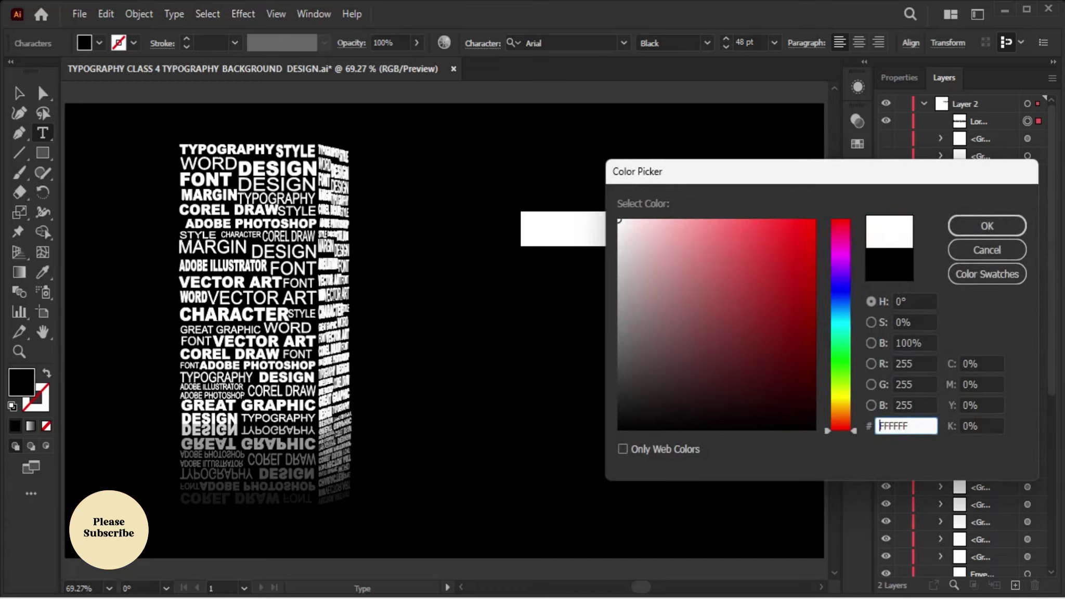
{"action": "key", "text": "Return"}
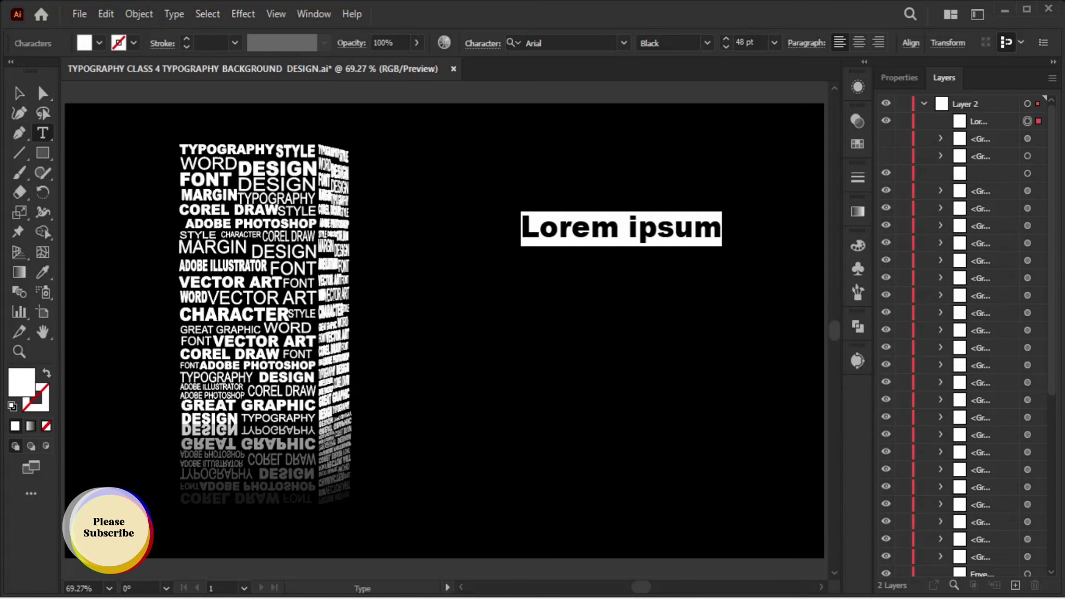
{"action": "type", "text": "TYPO"}
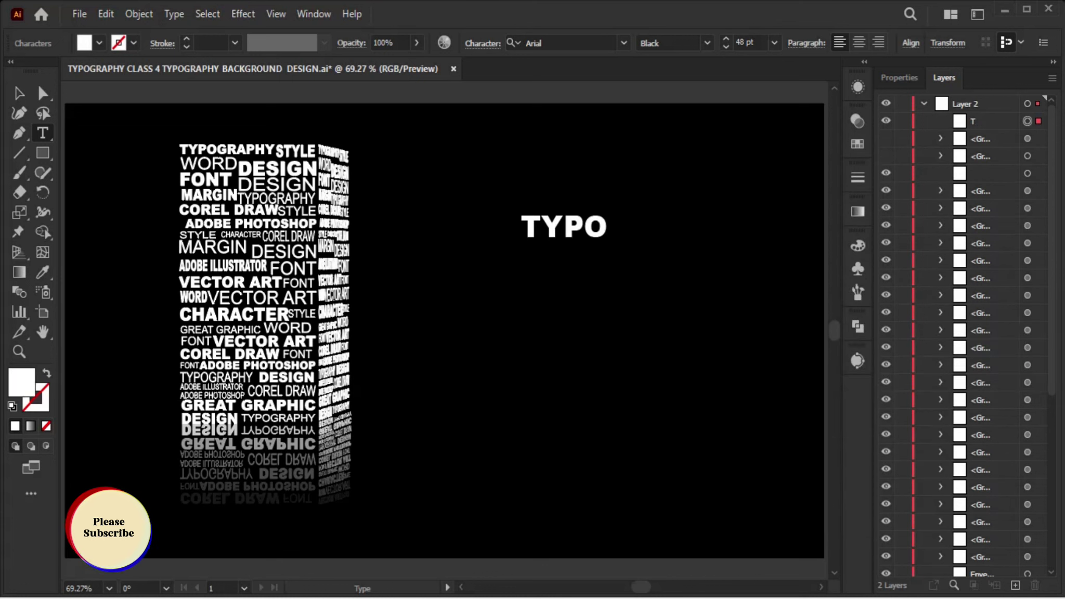
{"action": "type", "text": "GRAPHY"}
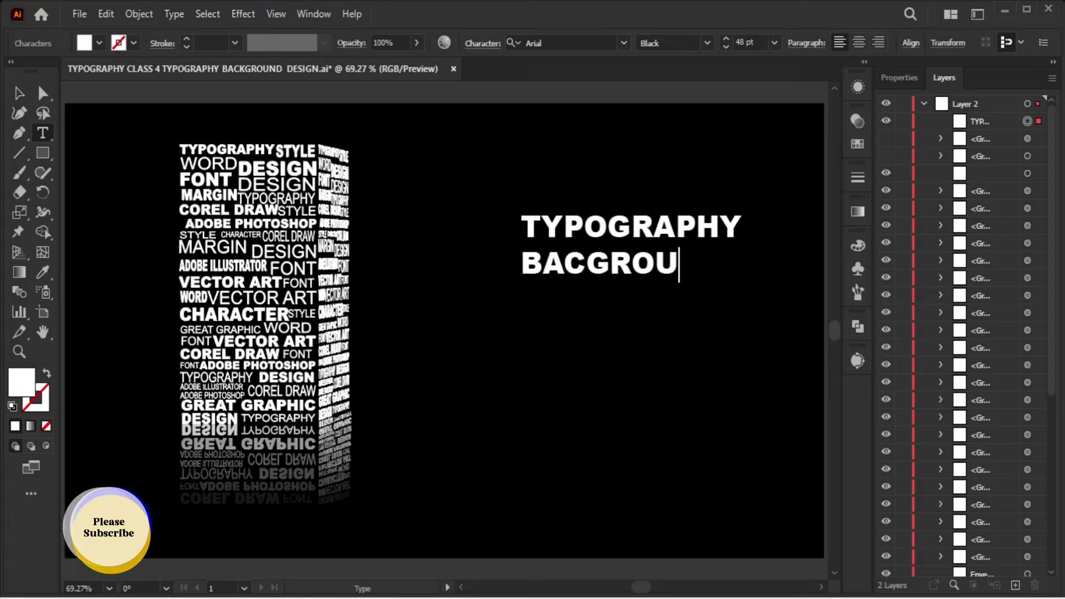
{"action": "type", "text": "BACGROUND"}
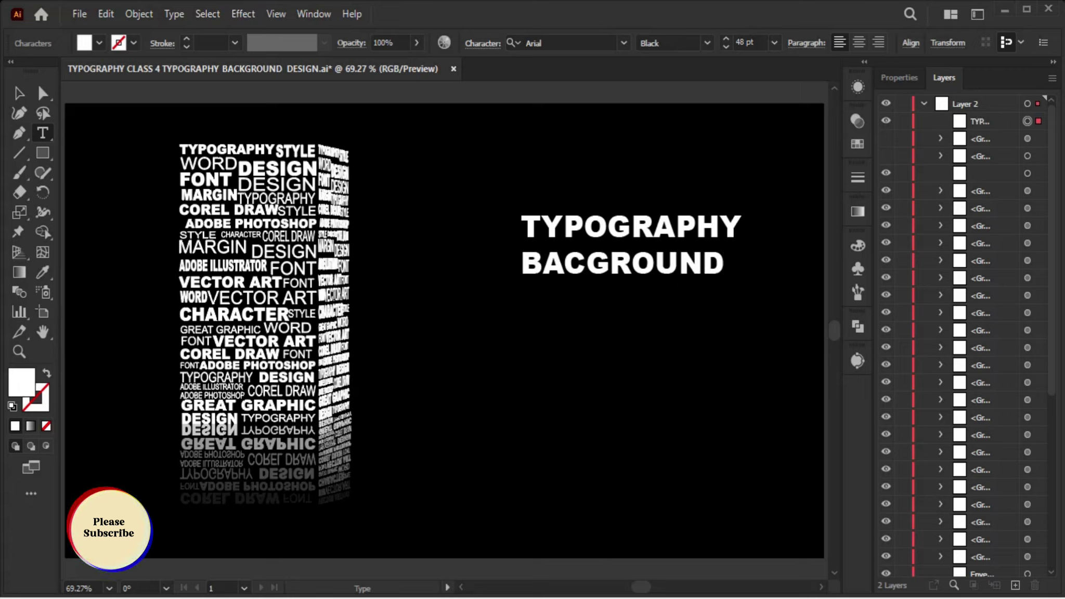
{"action": "type", "text": "KG"}
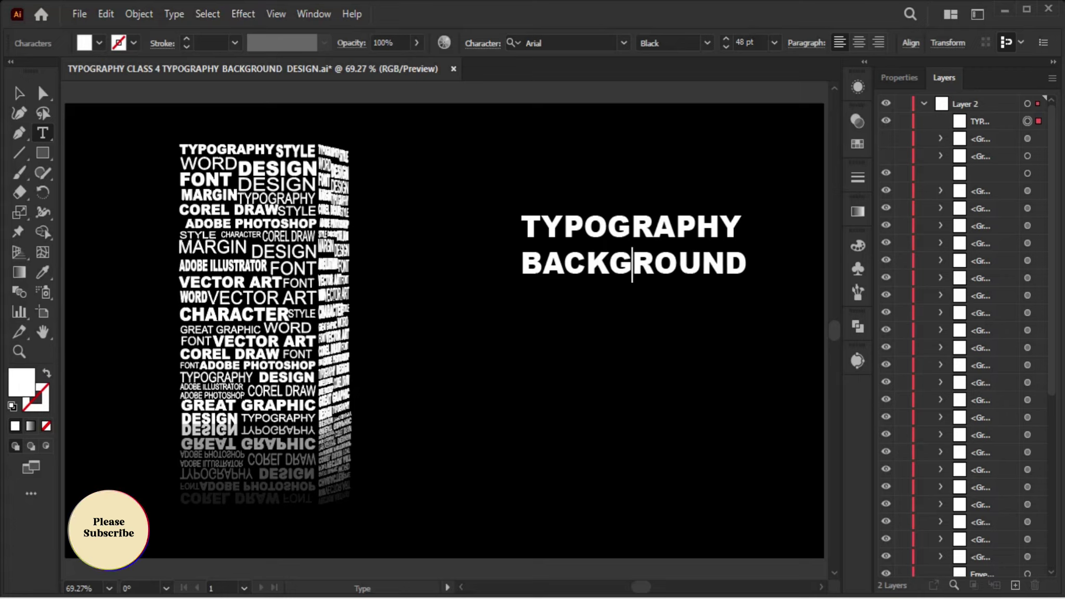
{"action": "key", "text": "Escape"}
{"action": "left_click_drag", "start_coordinate": [594, 254], "coordinate": [522, 286]}
Set the word TYPOGRAPHY in the title to Arial Regular
{"action": "key", "text": "t"}
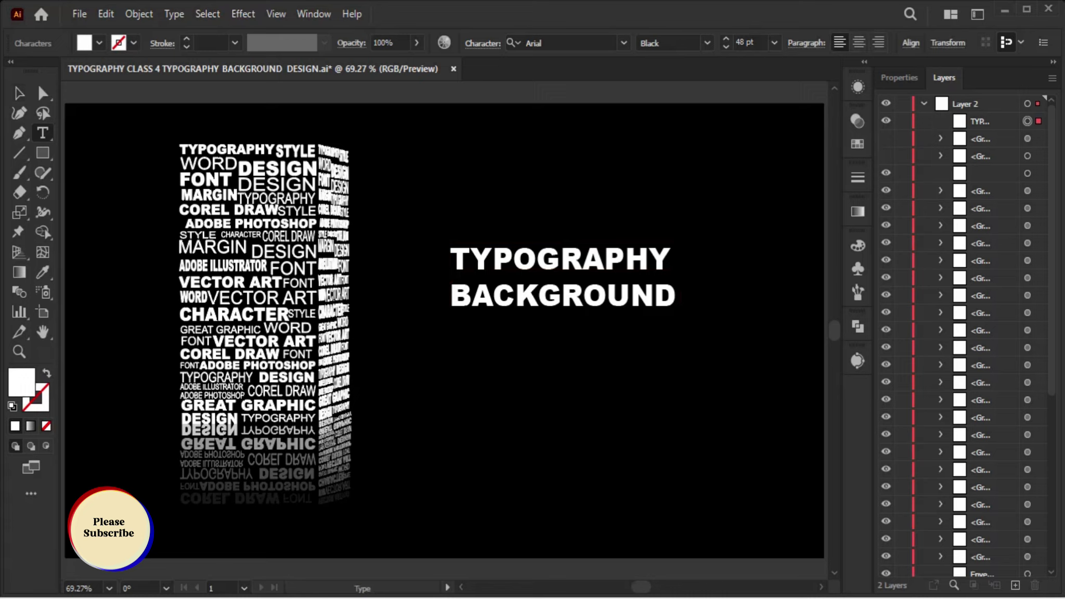
{"action": "double_click", "coordinate": [493, 296]}
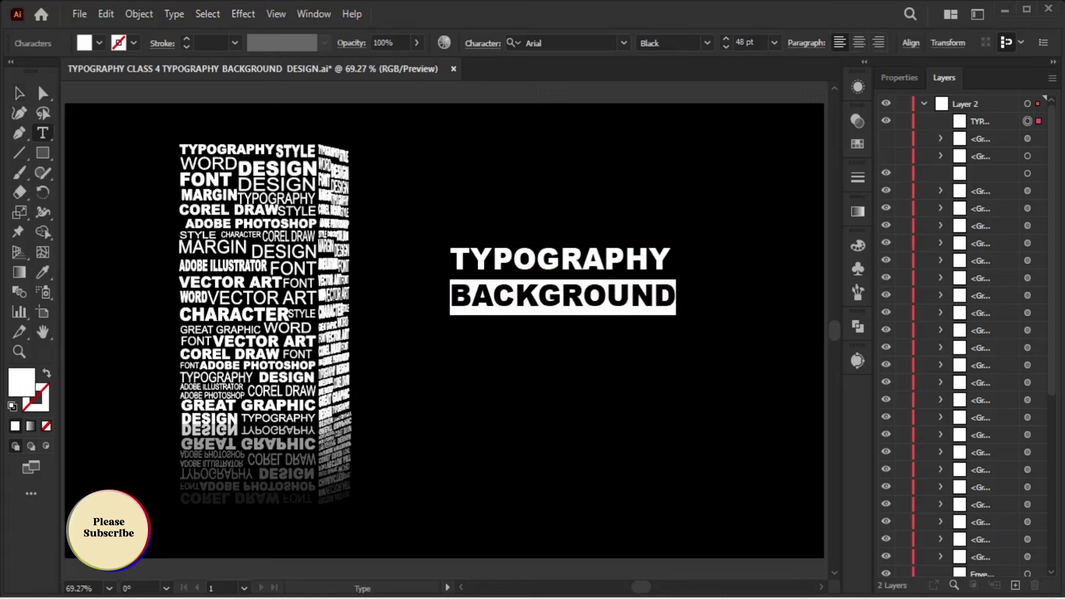
{"action": "double_click", "coordinate": [520, 258]}
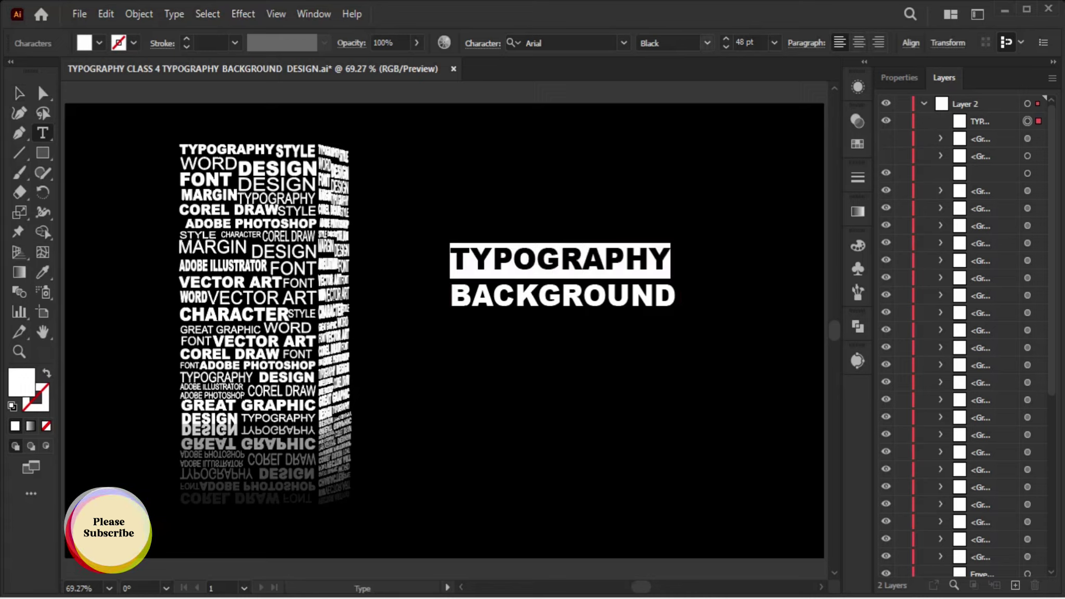
{"action": "left_click", "coordinate": [707, 42]}
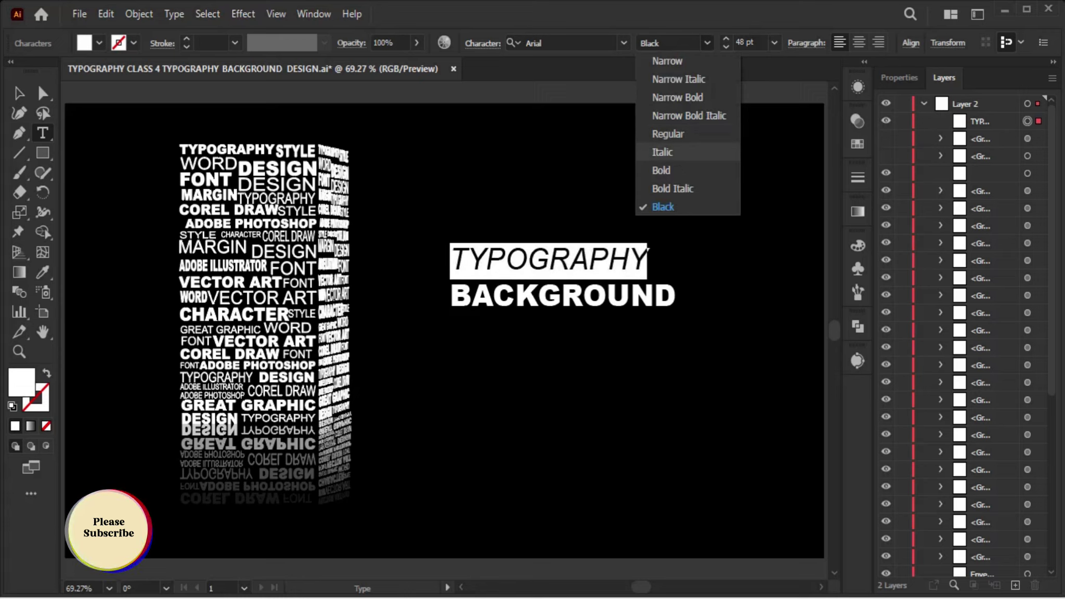
{"action": "left_click", "coordinate": [668, 133]}
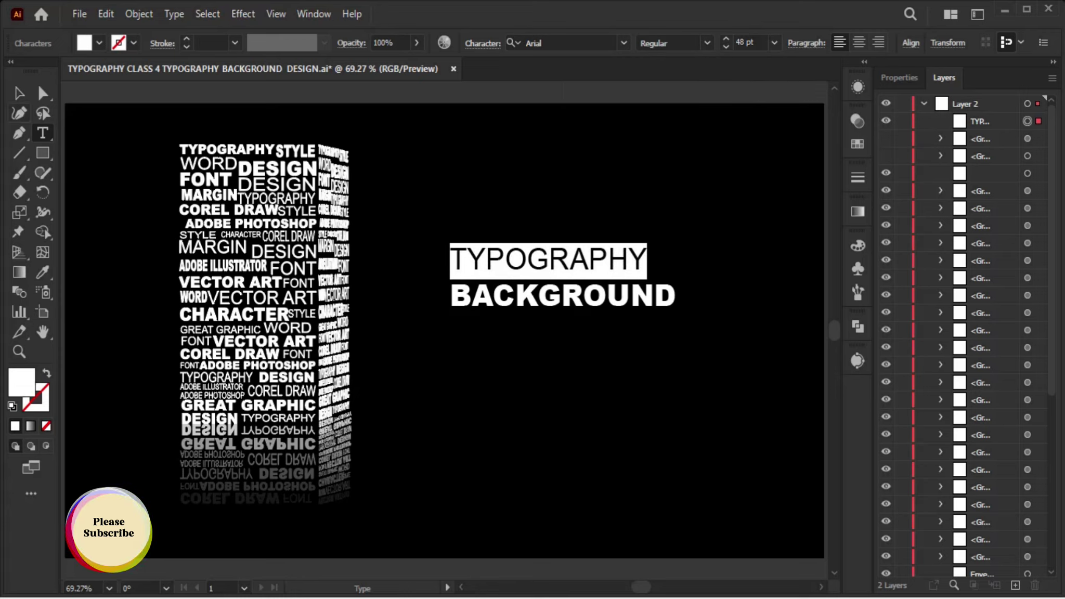
{"action": "key", "text": "Escape"}
Expand the title text into outlines and ungroup the letters
{"action": "left_click_drag", "start_coordinate": [588, 255], "coordinate": [593, 276]}
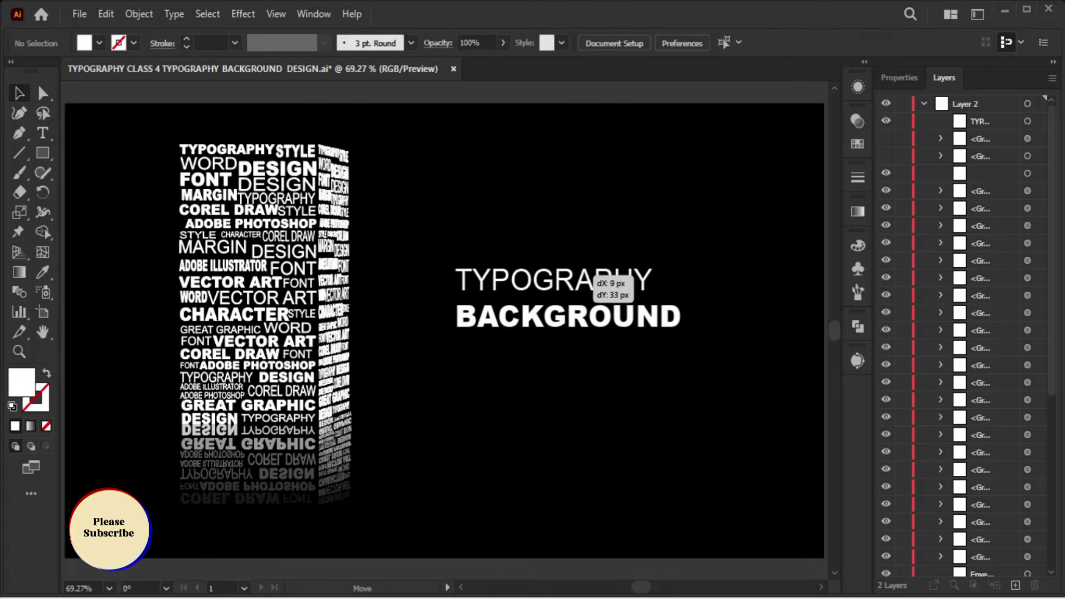
{"action": "key", "text": "alt+o"}
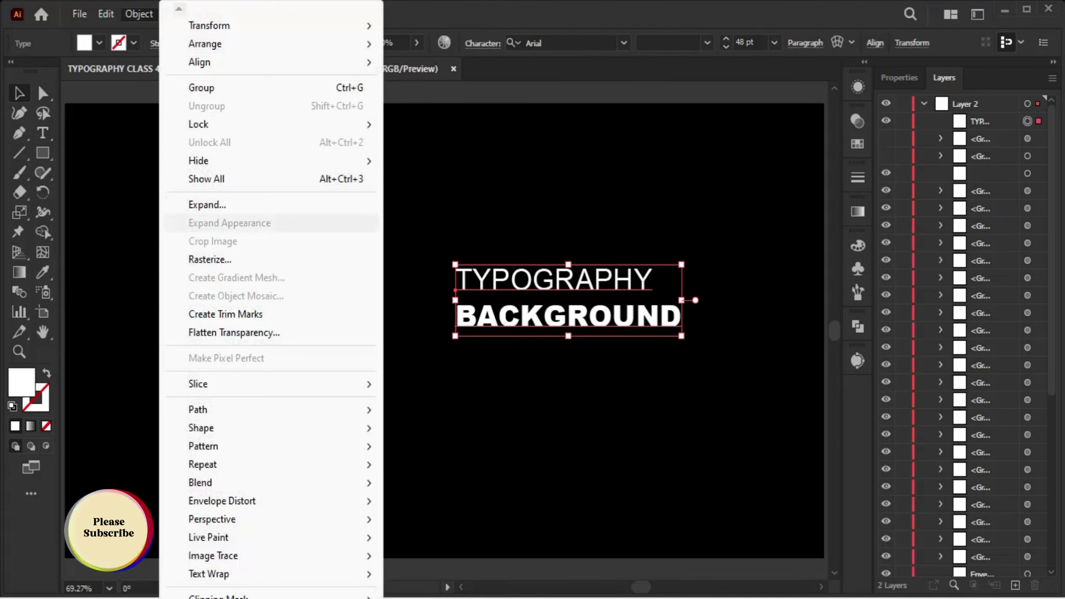
{"action": "left_click", "coordinate": [208, 205]}
{"action": "key", "text": "Return"}
{"action": "left_click_drag", "start_coordinate": [619, 313], "coordinate": [621, 315]}
{"action": "right_click", "coordinate": [622, 314]}
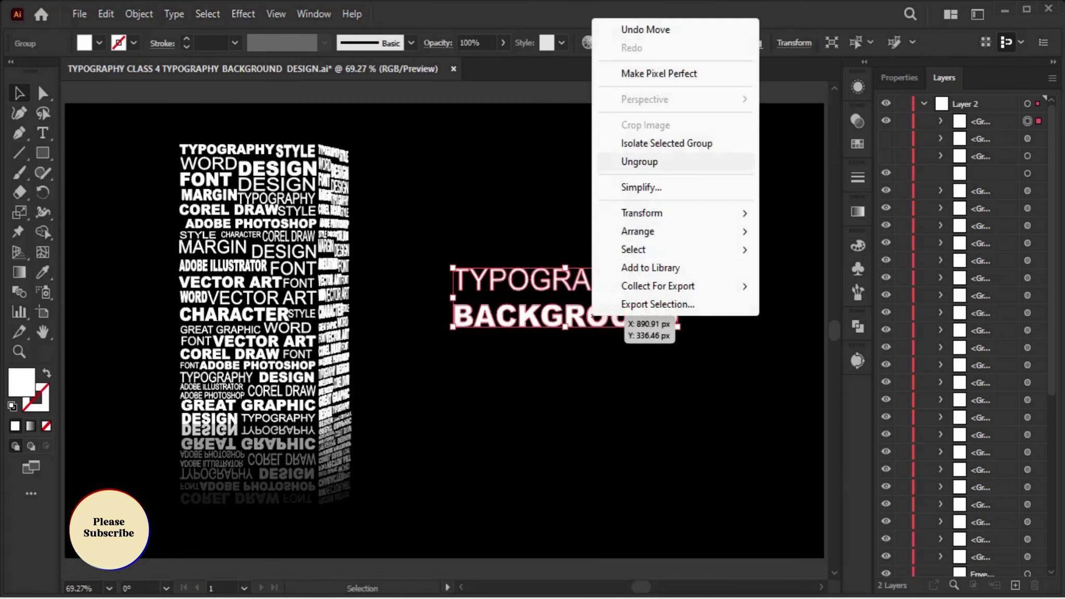
{"action": "left_click", "coordinate": [640, 161]}
Group the BACKGROUND letters together
{"action": "left_click_drag", "start_coordinate": [428, 316], "coordinate": [766, 358]}
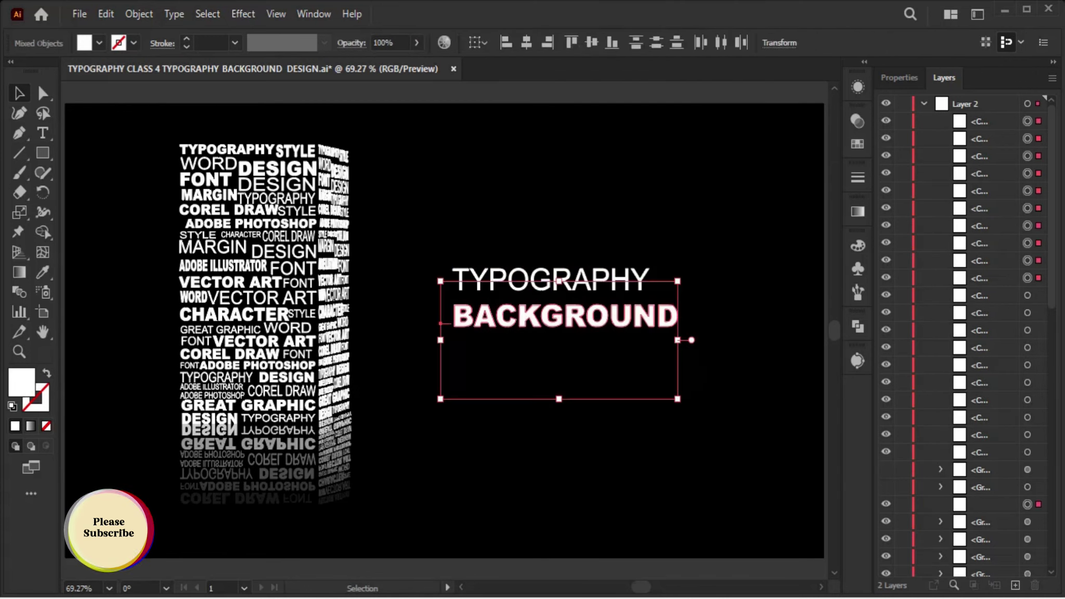
{"action": "key", "text": "a"}
{"action": "key", "text": "ctrl+g"}
{"action": "key", "text": "v"}
{"action": "key", "text": "ctrl+shift+a"}
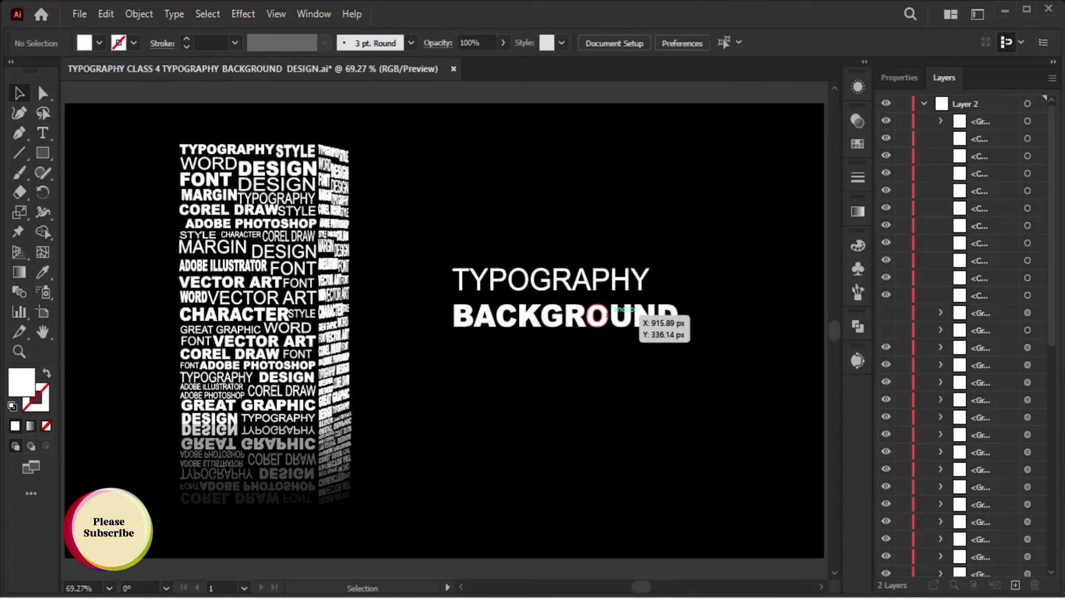
Group the TYPOGRAPHY letters together
{"action": "key", "text": "a"}
{"action": "left_click_drag", "start_coordinate": [697, 244], "coordinate": [438, 323]}
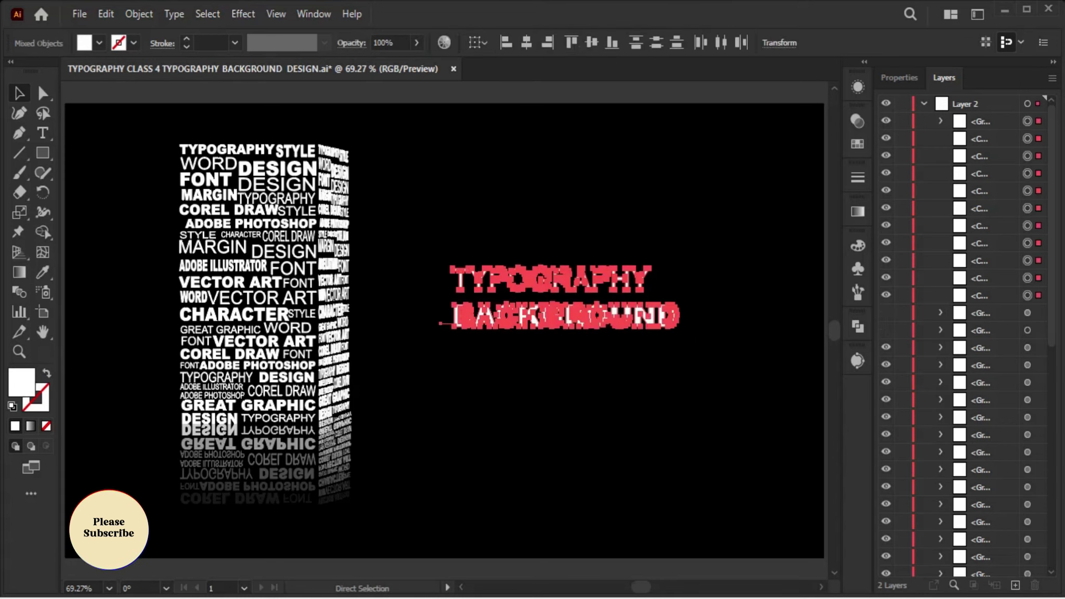
{"action": "left_click_drag", "start_coordinate": [443, 236], "coordinate": [676, 287]}
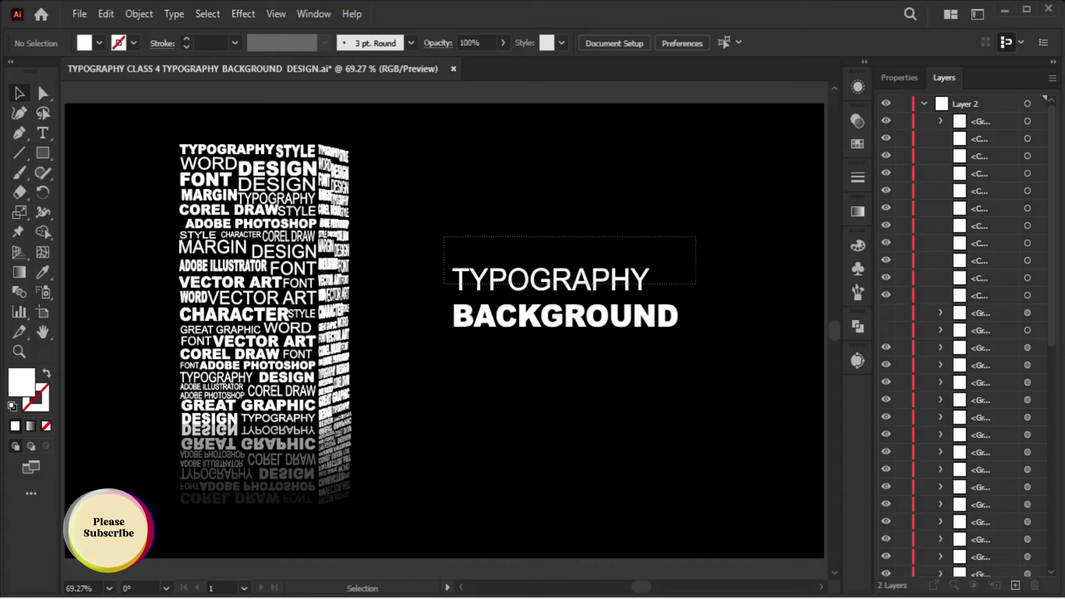
{"action": "key", "text": "v"}
{"action": "left_click_drag", "start_coordinate": [561, 324], "coordinate": [619, 338]}
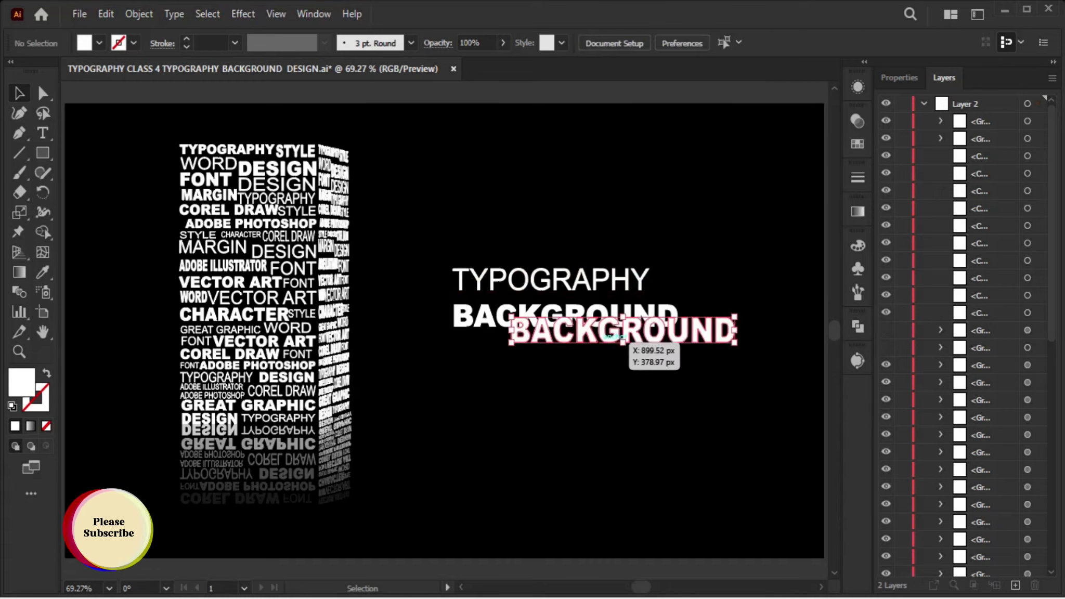
{"action": "key", "text": "ctrl+z"}
{"action": "left_click_drag", "start_coordinate": [451, 219], "coordinate": [675, 286]}
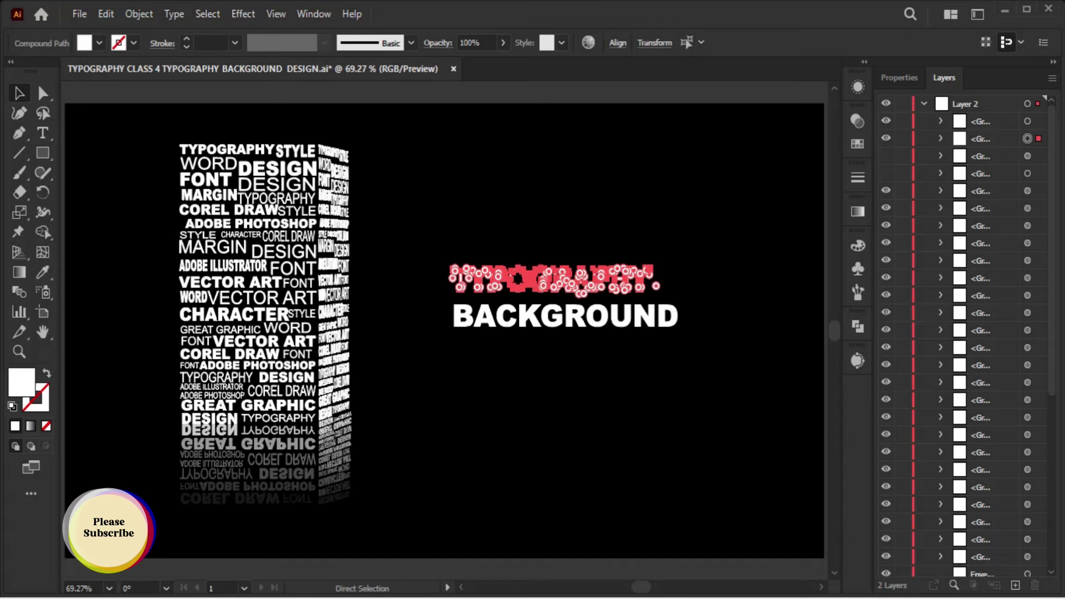
{"action": "key", "text": "ctrl+g"}
Align the TYPOGRAPHY word with the left edge of BACKGROUND beneath it
{"action": "left_click_drag", "start_coordinate": [624, 279], "coordinate": [646, 287]}
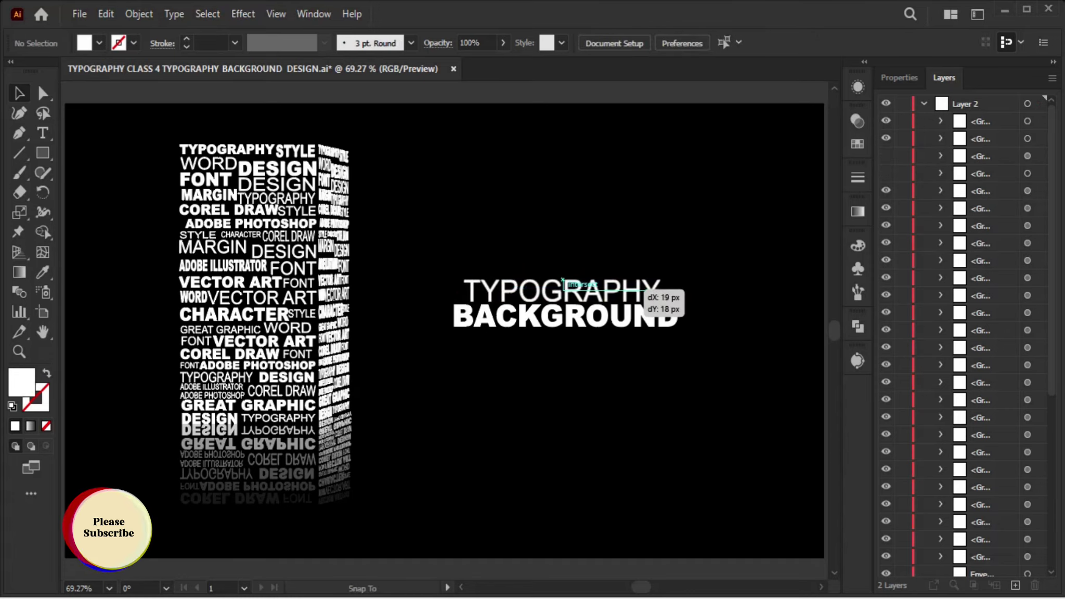
{"action": "key", "text": "ctrl+equal"}
{"action": "key", "text": "ctrl+equal"}
{"action": "key", "text": "ctrl+equal"}
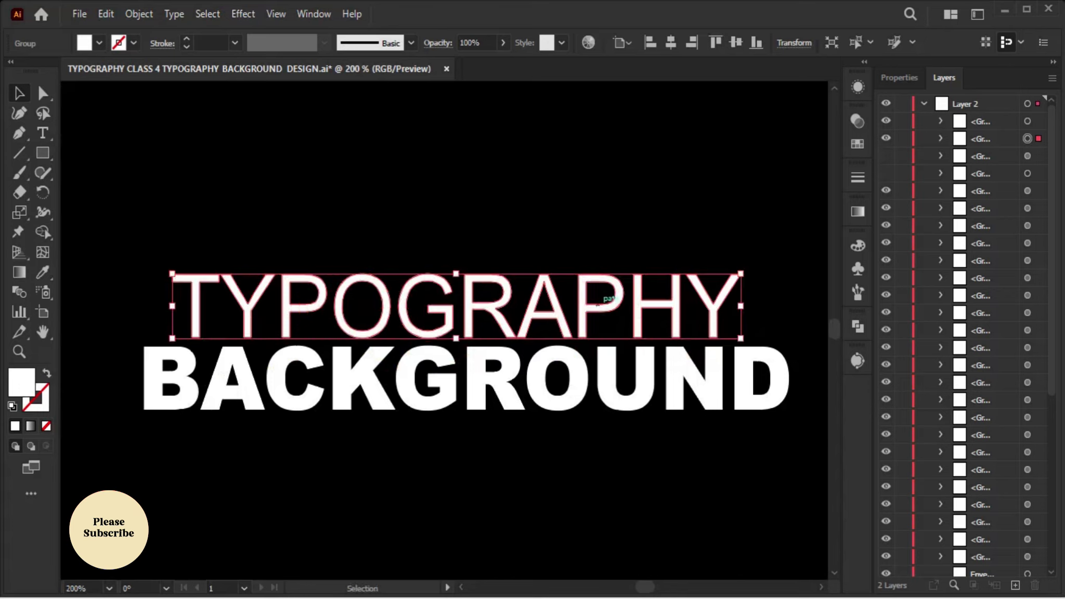
{"action": "left_click_drag", "start_coordinate": [593, 311], "coordinate": [599, 312]}
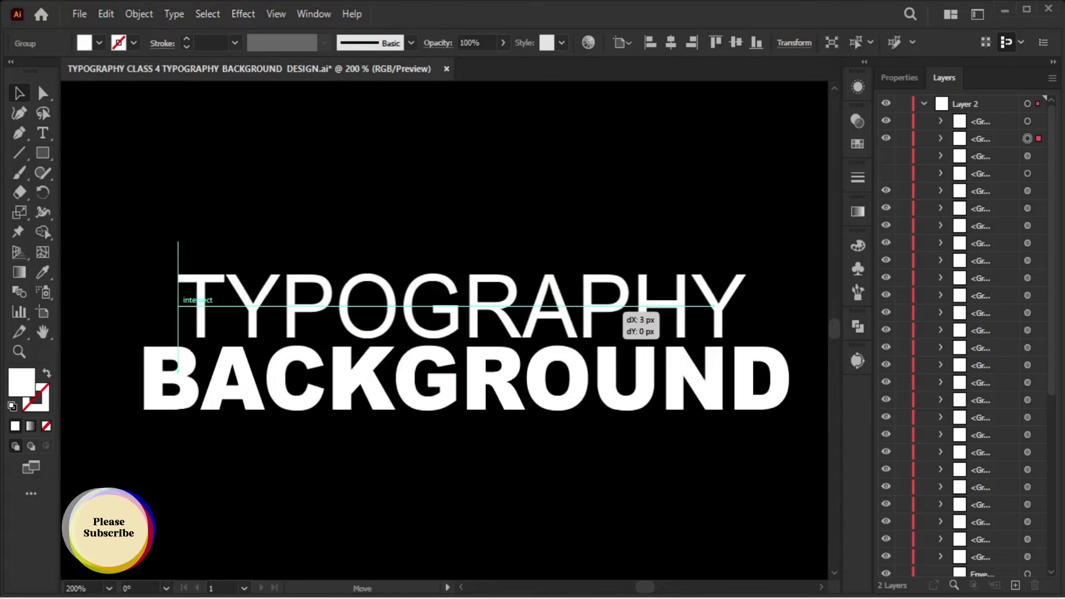
{"action": "left_click_drag", "start_coordinate": [598, 311], "coordinate": [591, 311]}
{"action": "key", "text": "ctrl+shift+a"}
{"action": "key", "text": "ctrl+minus"}
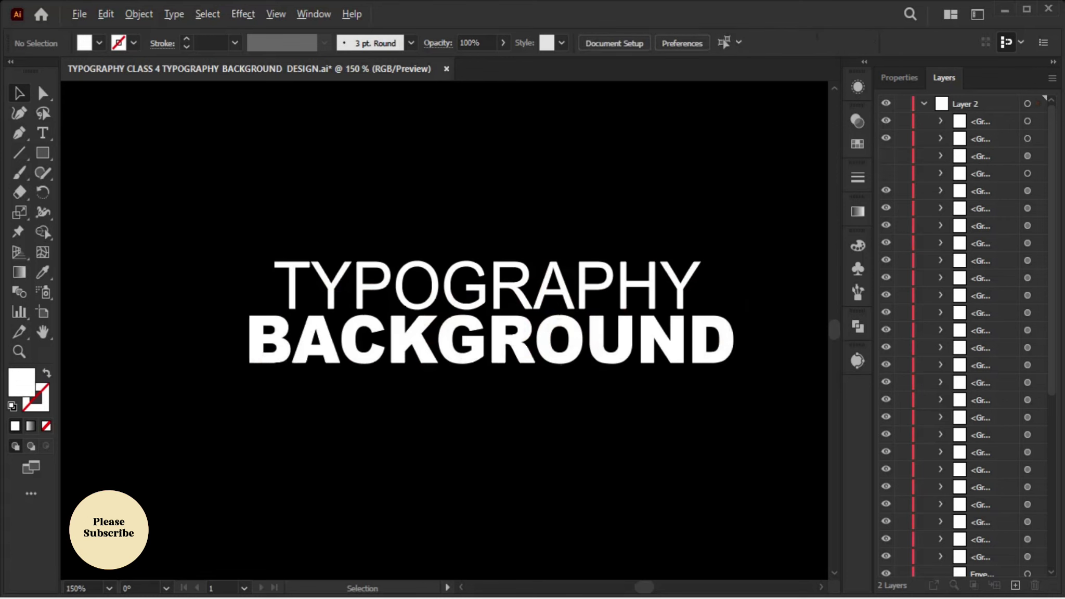
{"action": "key", "text": "ctrl+minus"}
{"action": "key", "text": "ctrl+minus"}
{"action": "left_click", "coordinate": [567, 276]}
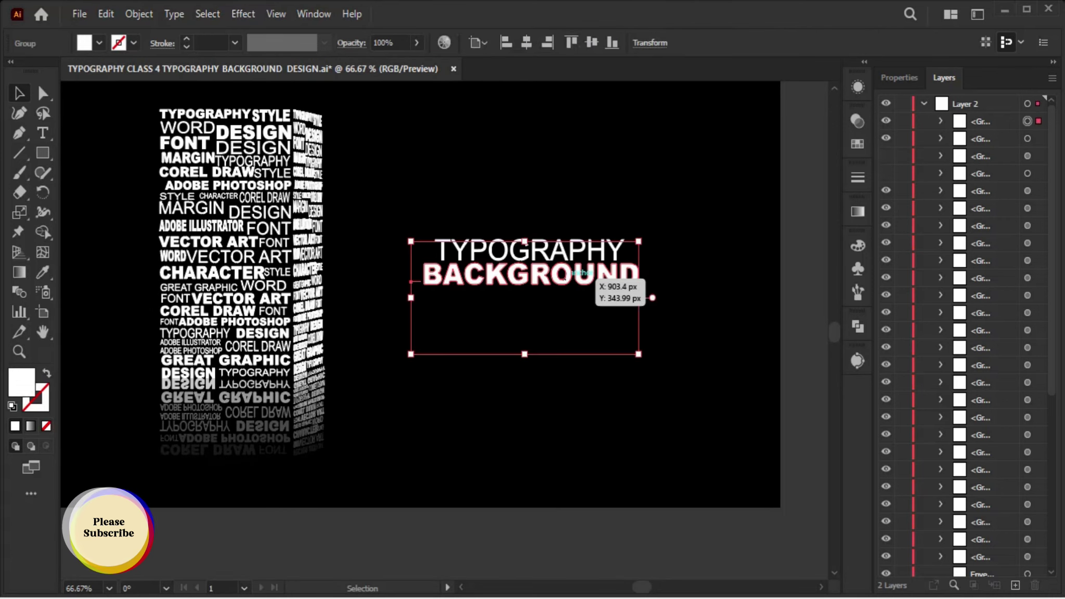
Expand the TYPOGRAPHY BACKGROUND title group into editable shapes
{"action": "right_click", "coordinate": [566, 275]}
{"action": "key", "text": "Escape"}
{"action": "key", "text": "ctrl+shift+a"}
{"action": "left_click", "coordinate": [573, 279]}
{"action": "left_click", "coordinate": [139, 13]}
{"action": "left_click", "coordinate": [210, 259]}
{"action": "left_click", "coordinate": [661, 438]}
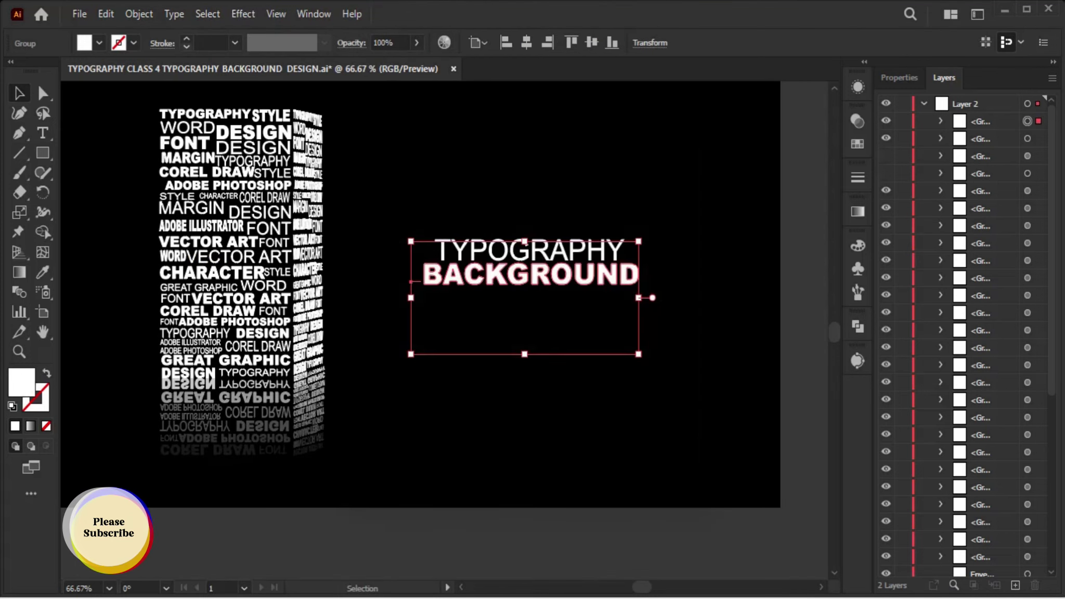
{"action": "left_click", "coordinate": [139, 14]}
{"action": "left_click", "coordinate": [208, 202]}
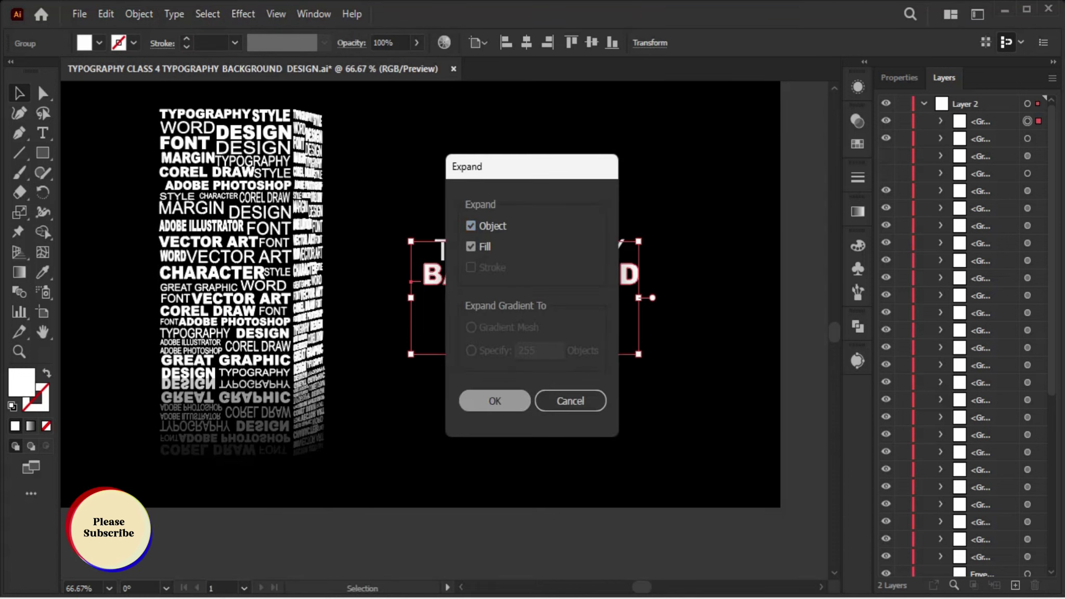
{"action": "key", "text": "Return"}
Place an upside-down copy of BACKGROUND directly below it and squash it vertically
{"action": "left_click", "coordinate": [593, 276]}
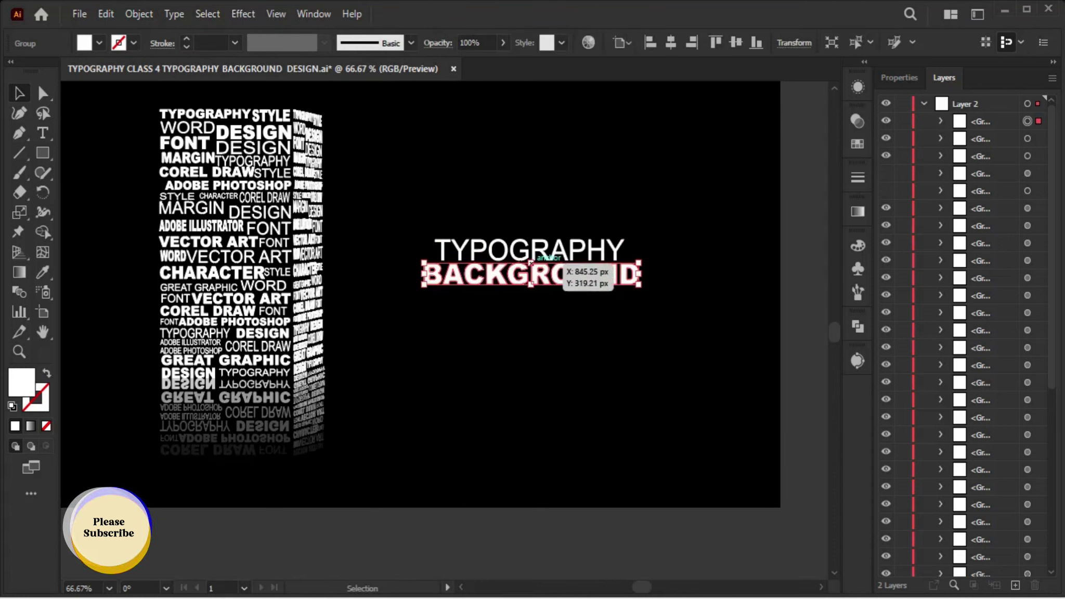
{"action": "left_click_drag", "start_coordinate": [531, 263], "coordinate": [530, 310]}
{"action": "key", "text": "ctrl+1"}
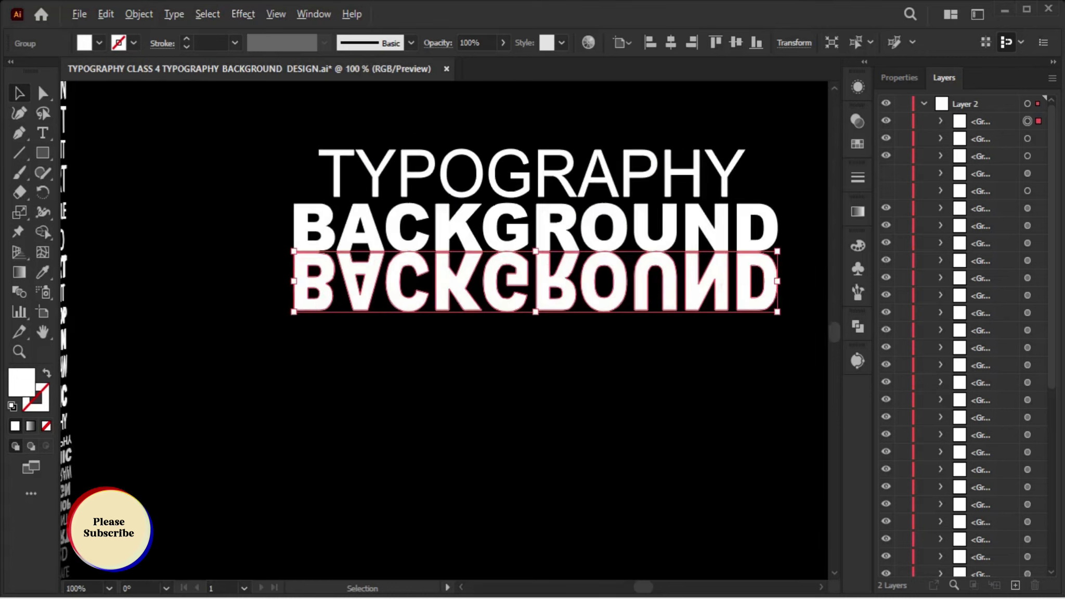
{"action": "key", "text": "ctrl+plus"}
{"action": "key", "text": "ctrl+plus"}
{"action": "left_click_drag", "start_coordinate": [473, 373], "coordinate": [473, 354]}
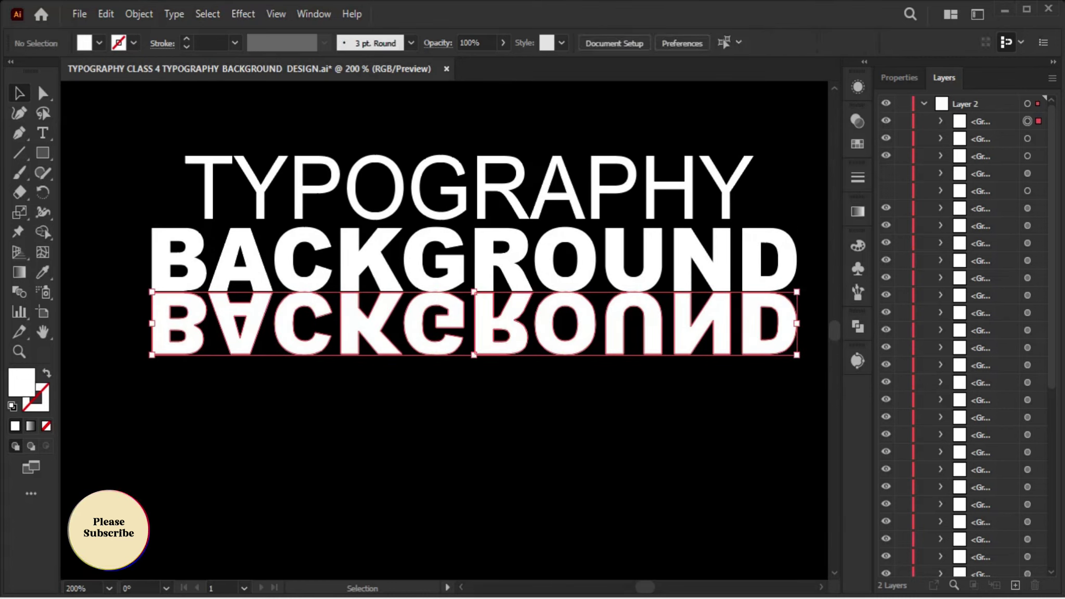
Lower the flipped copy's opacity to 35% and review the faded reflection on the artboard
{"action": "type", "text": "30"}
{"action": "key", "text": "Return"}
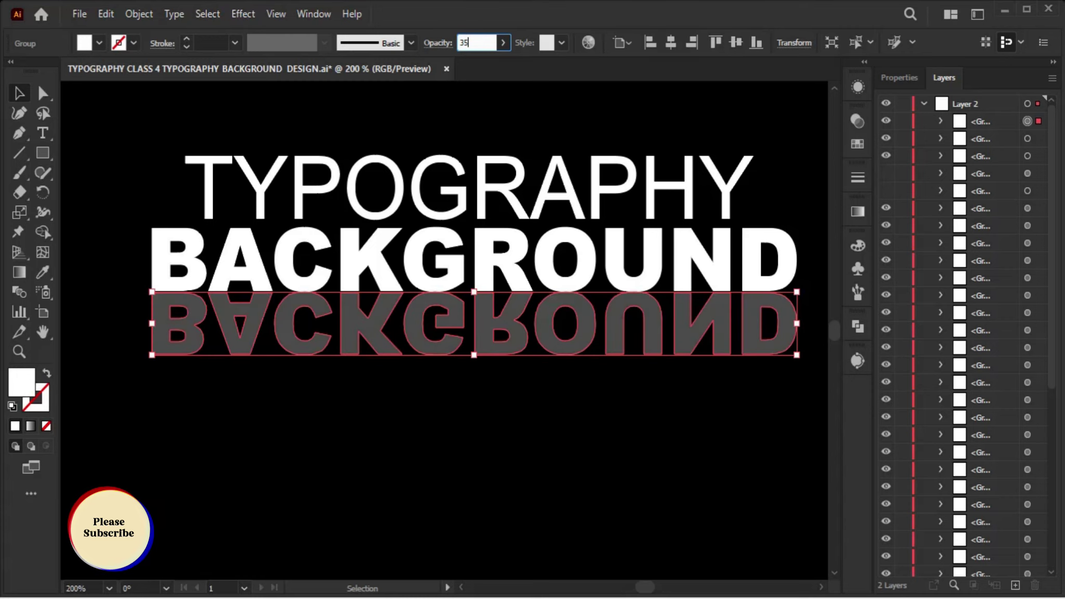
{"action": "key", "text": "ctrl+shift+a"}
{"action": "key", "text": "ctrl+0"}
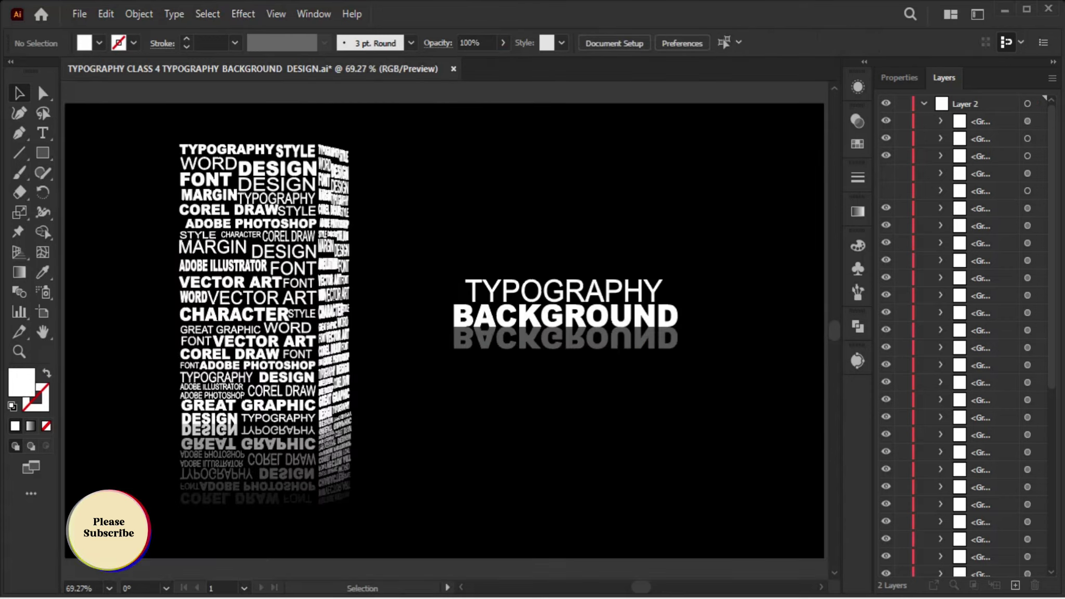
{"action": "left_click", "coordinate": [566, 343]}
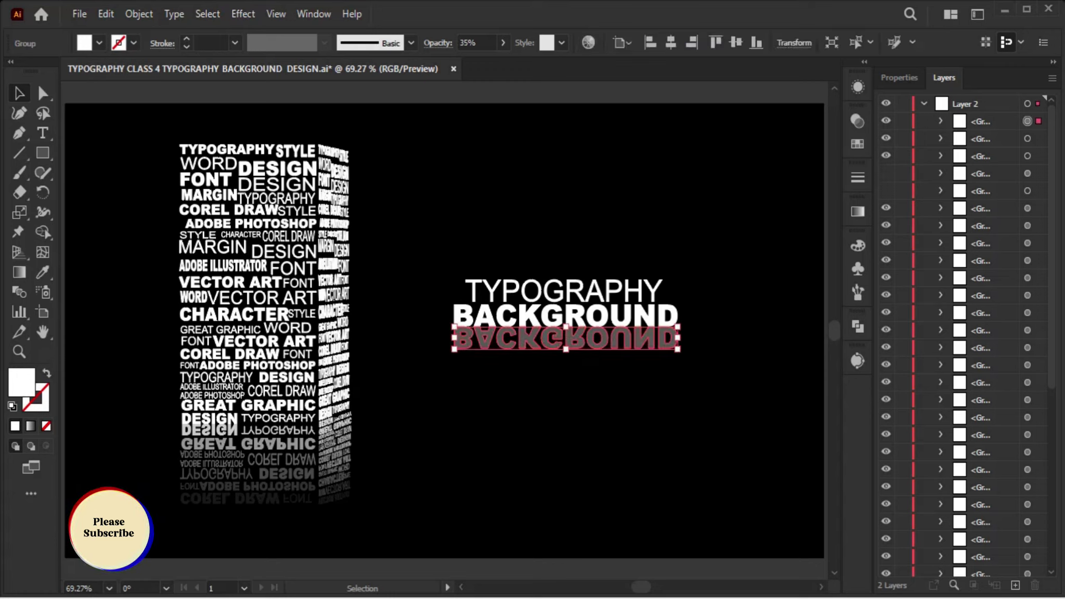
{"action": "key", "text": "ctrl+shift+a"}
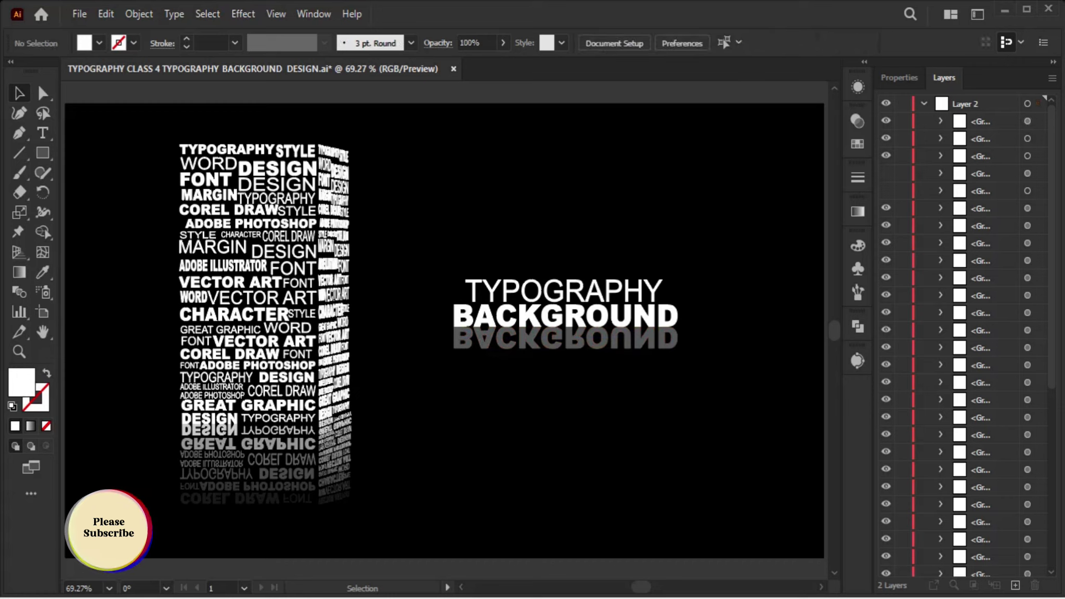
{"action": "left_click", "coordinate": [566, 347]}
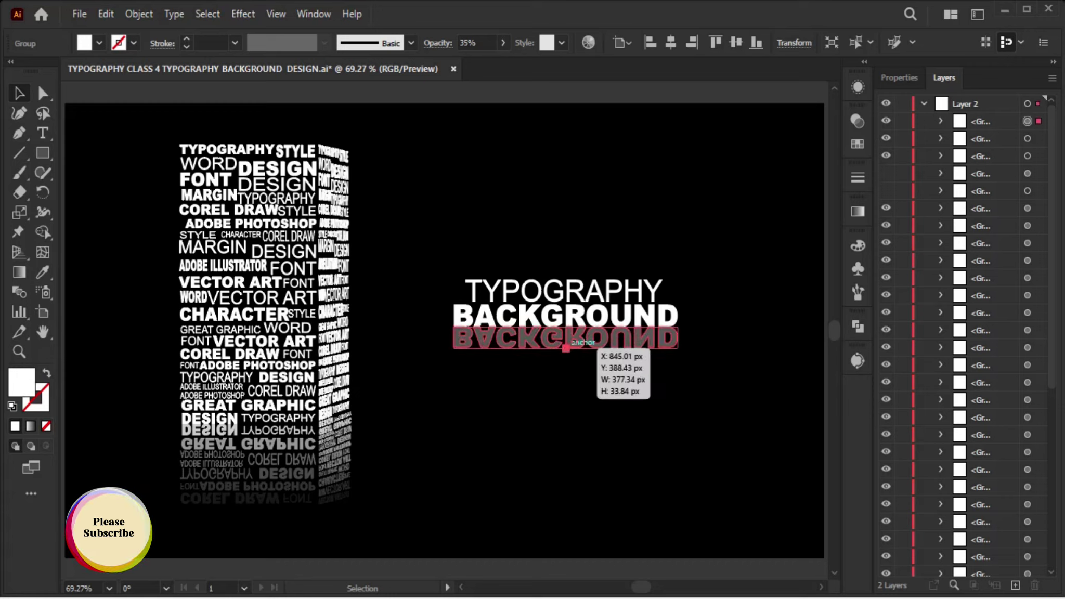
{"action": "key", "text": "ctrl+shift+a"}
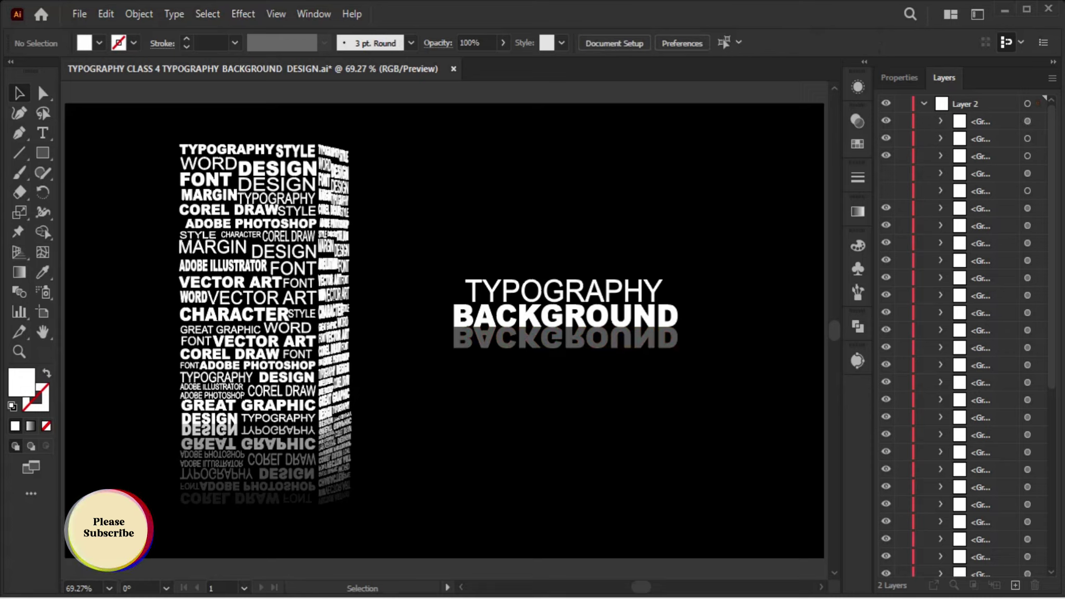
Scale up the TYPOGRAPHY BACKGROUND title and its reflection together, right of the box
{"action": "mouse_move", "coordinate": [450, 234]}
{"action": "left_mouse_down"}
{"action": "mouse_move", "coordinate": [654, 380]}
{"action": "mouse_move", "coordinate": [705, 373]}
{"action": "mouse_move", "coordinate": [763, 427]}
{"action": "mouse_move", "coordinate": [731, 352]}
{"action": "mouse_move", "coordinate": [676, 363]}
{"action": "left_mouse_up"}
{"action": "key", "text": "ctrl+shift+a"}
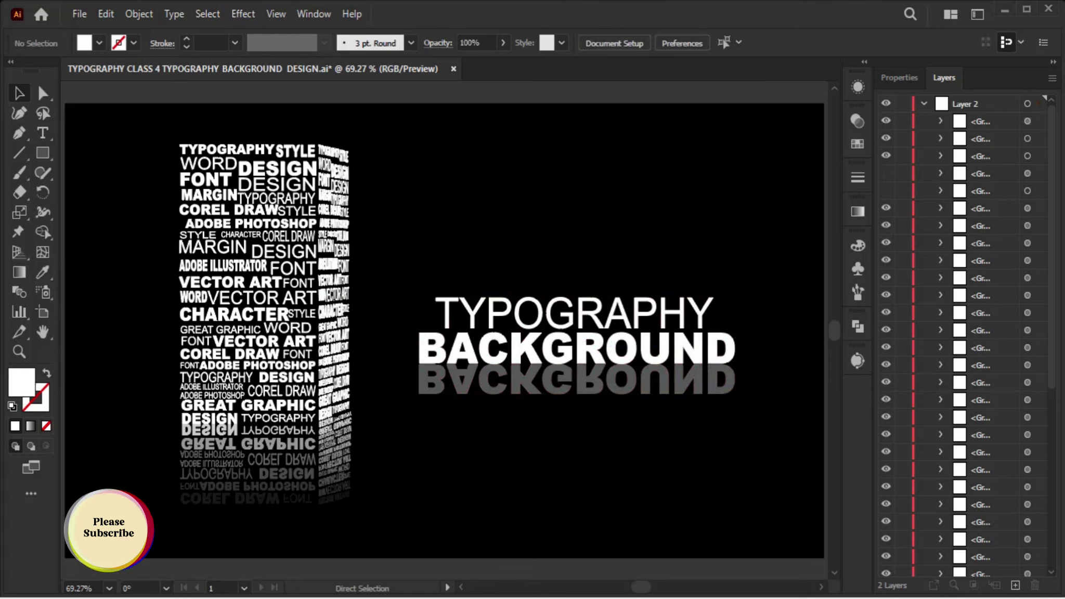